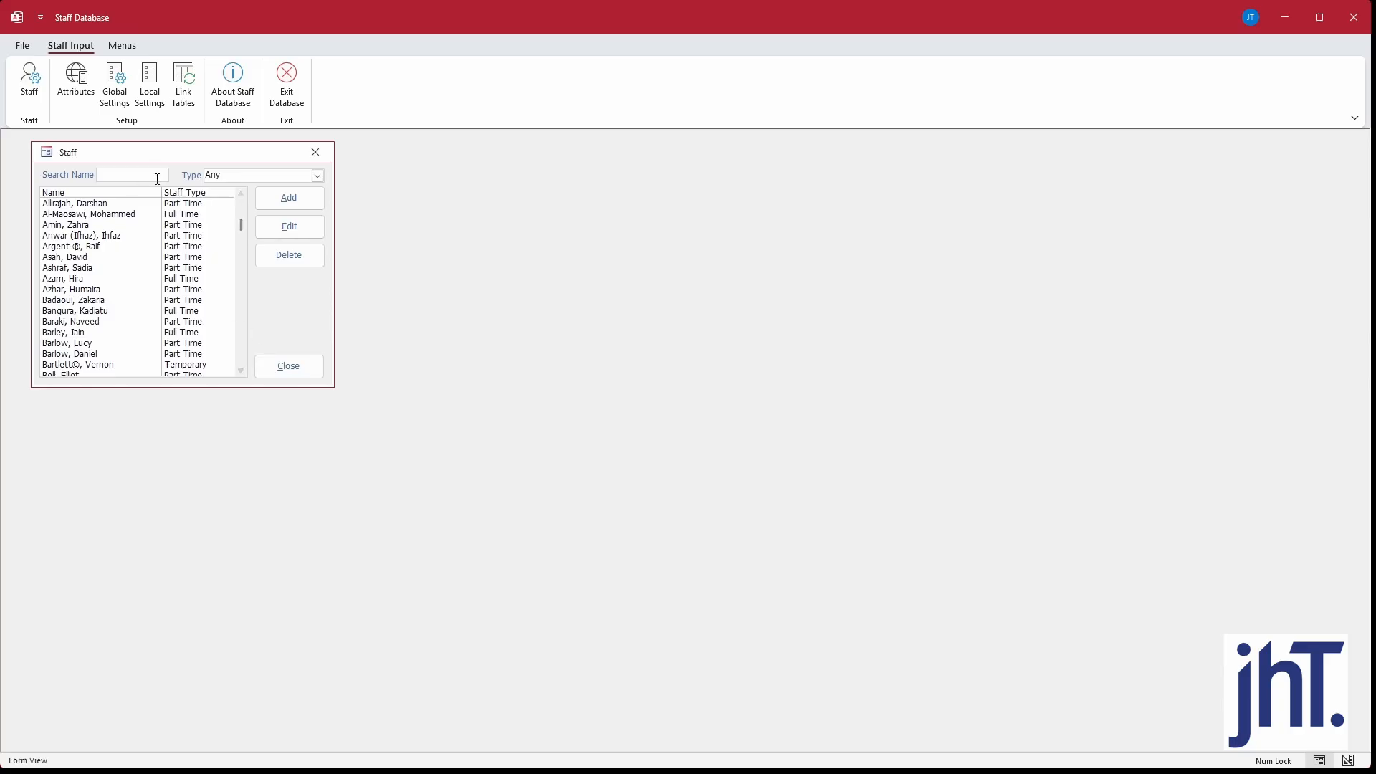
Step: Search the staff list for "ex" and open the matching staff member's record for editing
{"action": "left_click", "coordinate": [141, 175]}
{"action": "type", "text": "ex"}
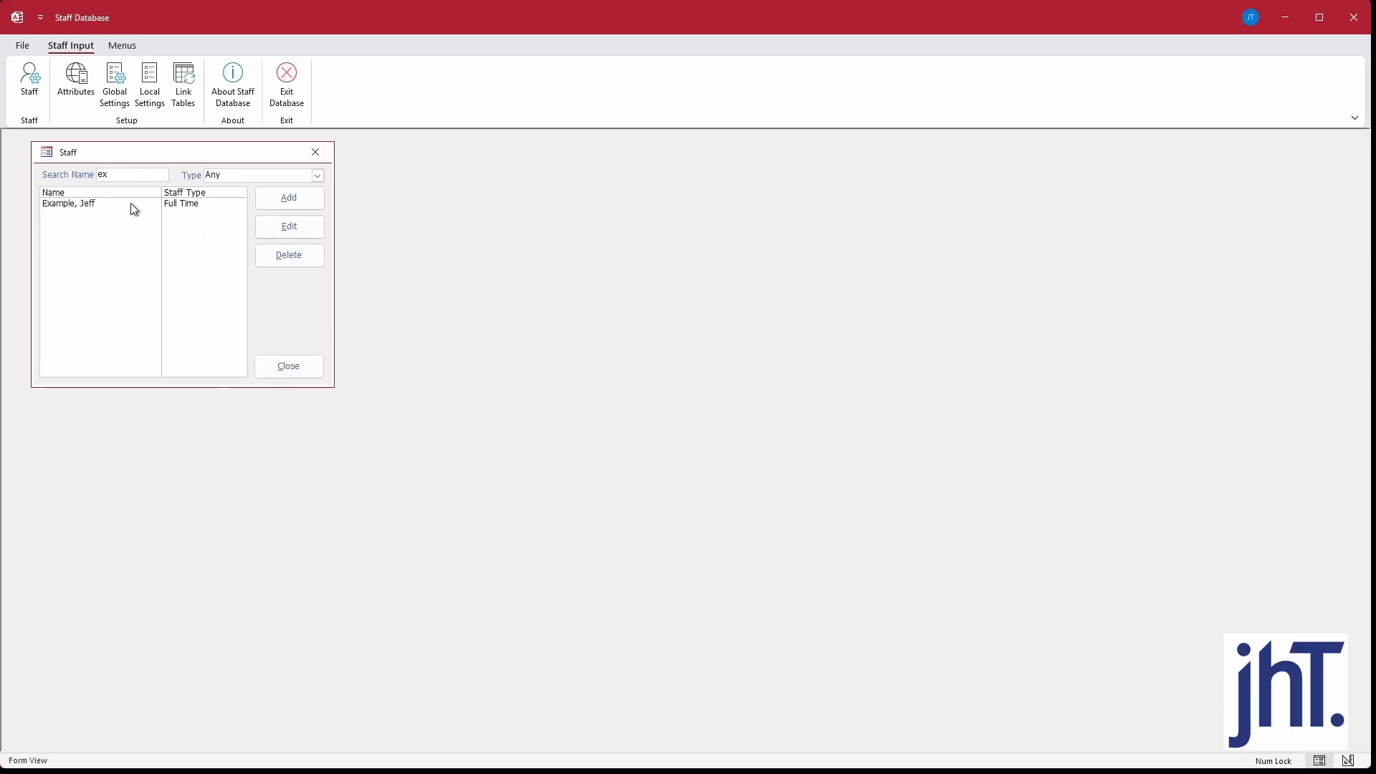
{"action": "left_click", "coordinate": [131, 205]}
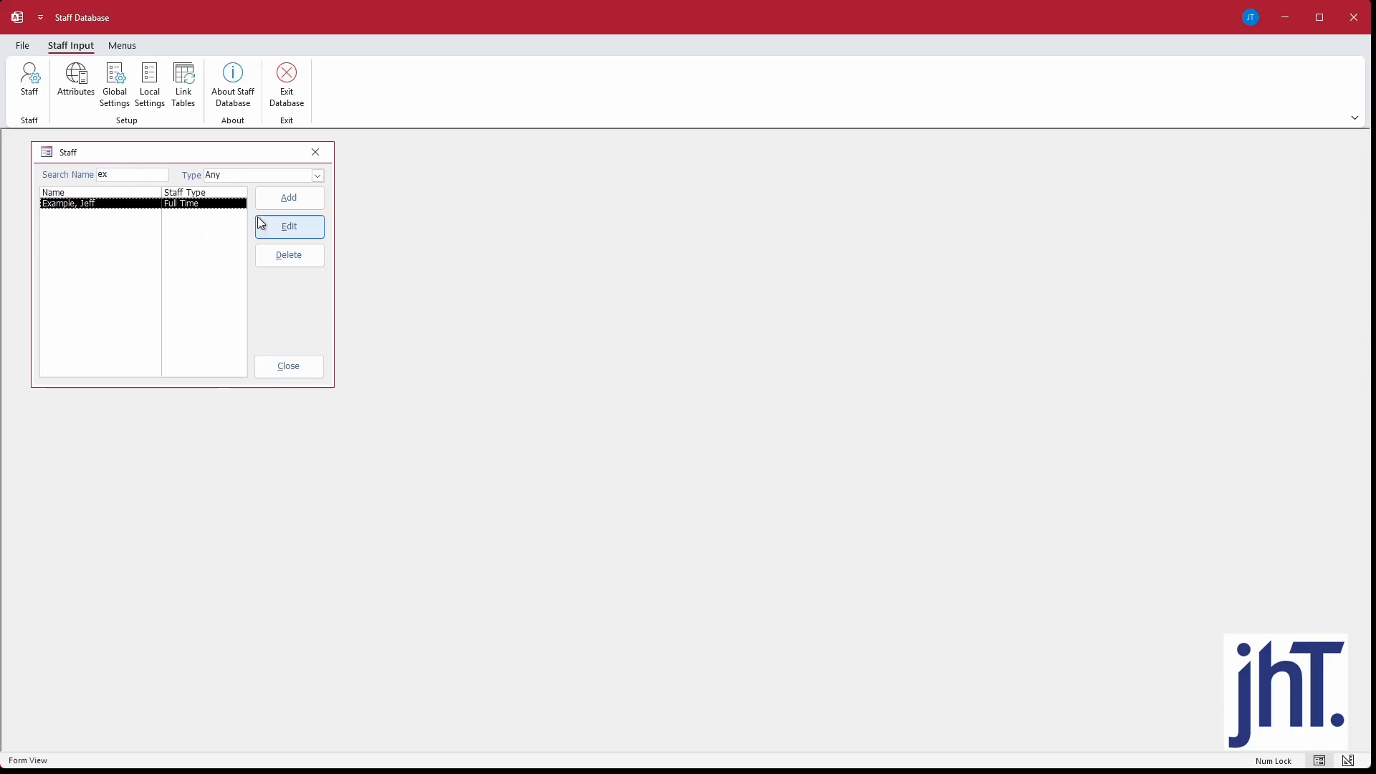
{"action": "left_click", "coordinate": [279, 226]}
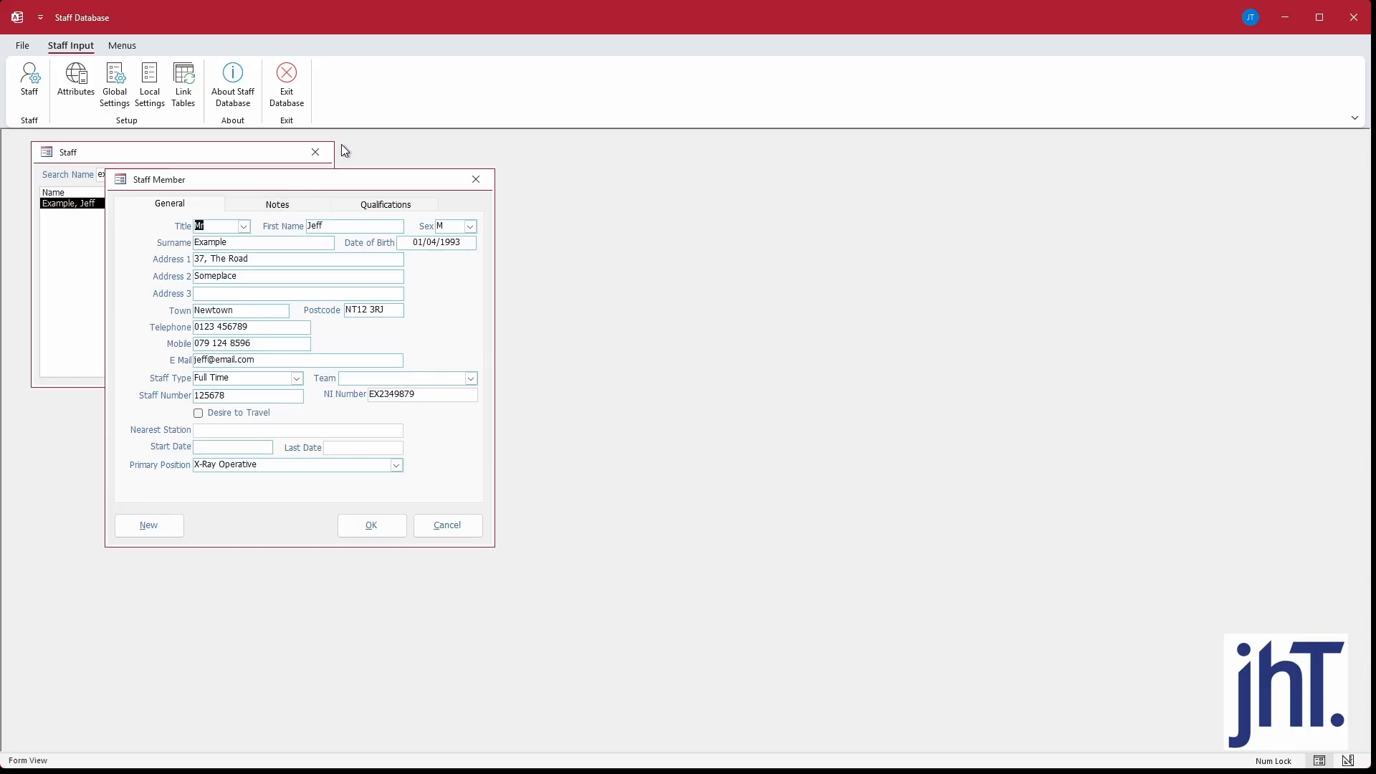
Step: View the staff member's notes and open the first note to read its details, leaving it unedited
{"action": "left_click", "coordinate": [287, 205]}
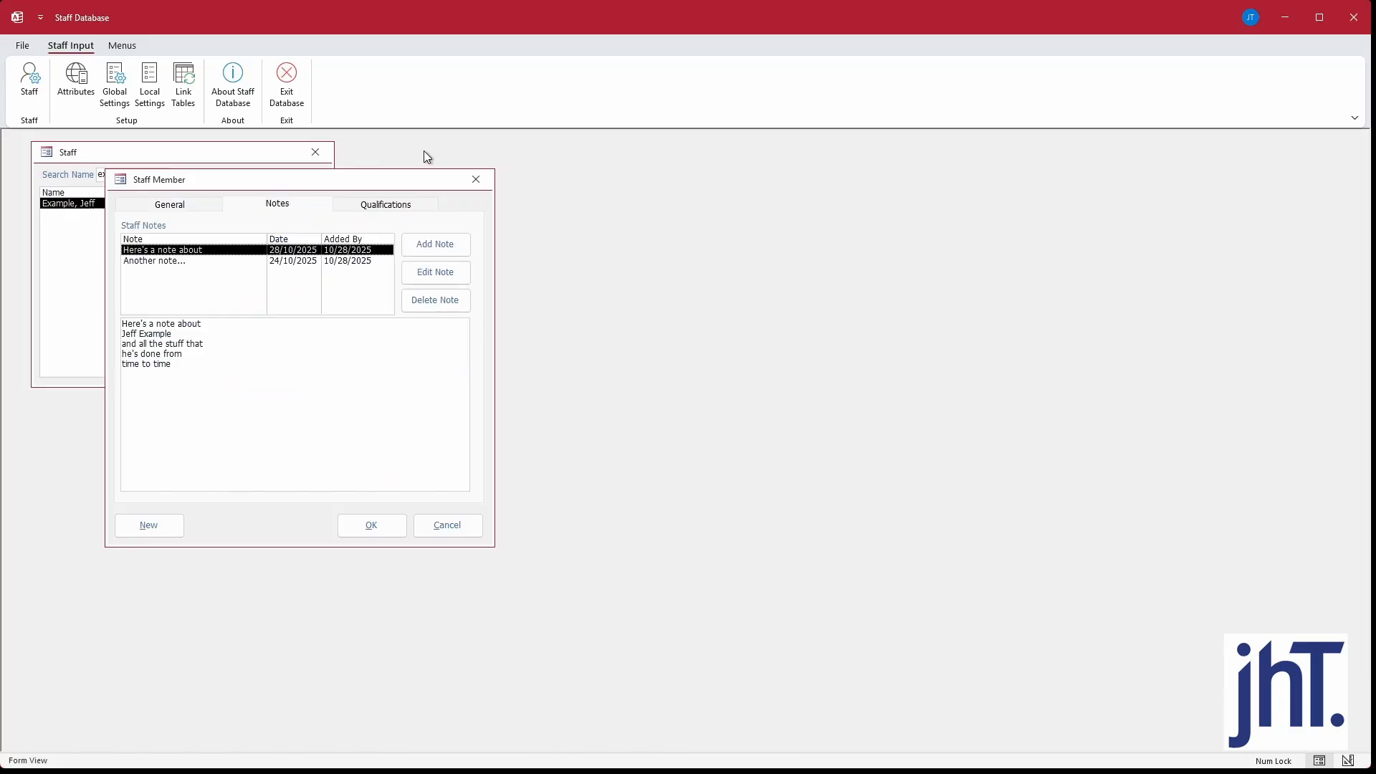
{"action": "left_click", "coordinate": [440, 273]}
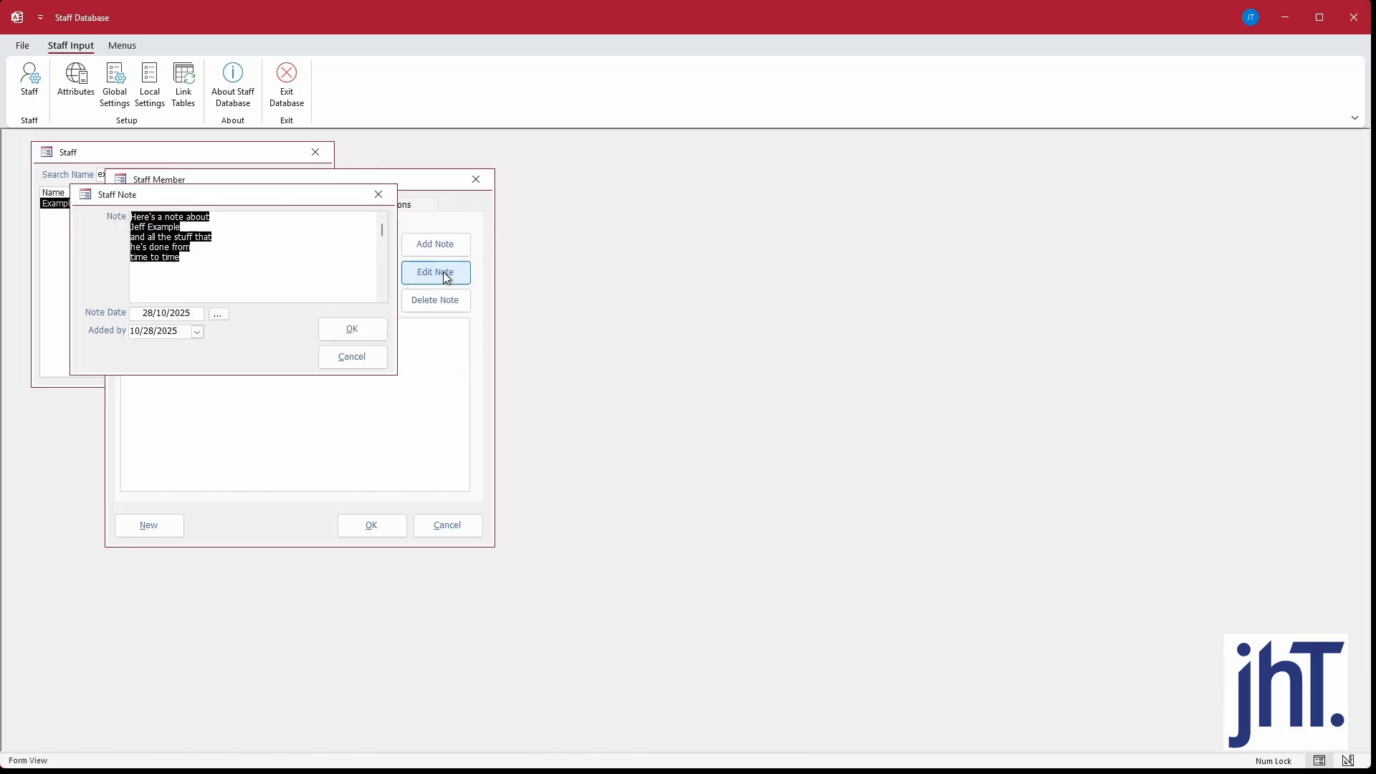
{"action": "left_click", "coordinate": [367, 329]}
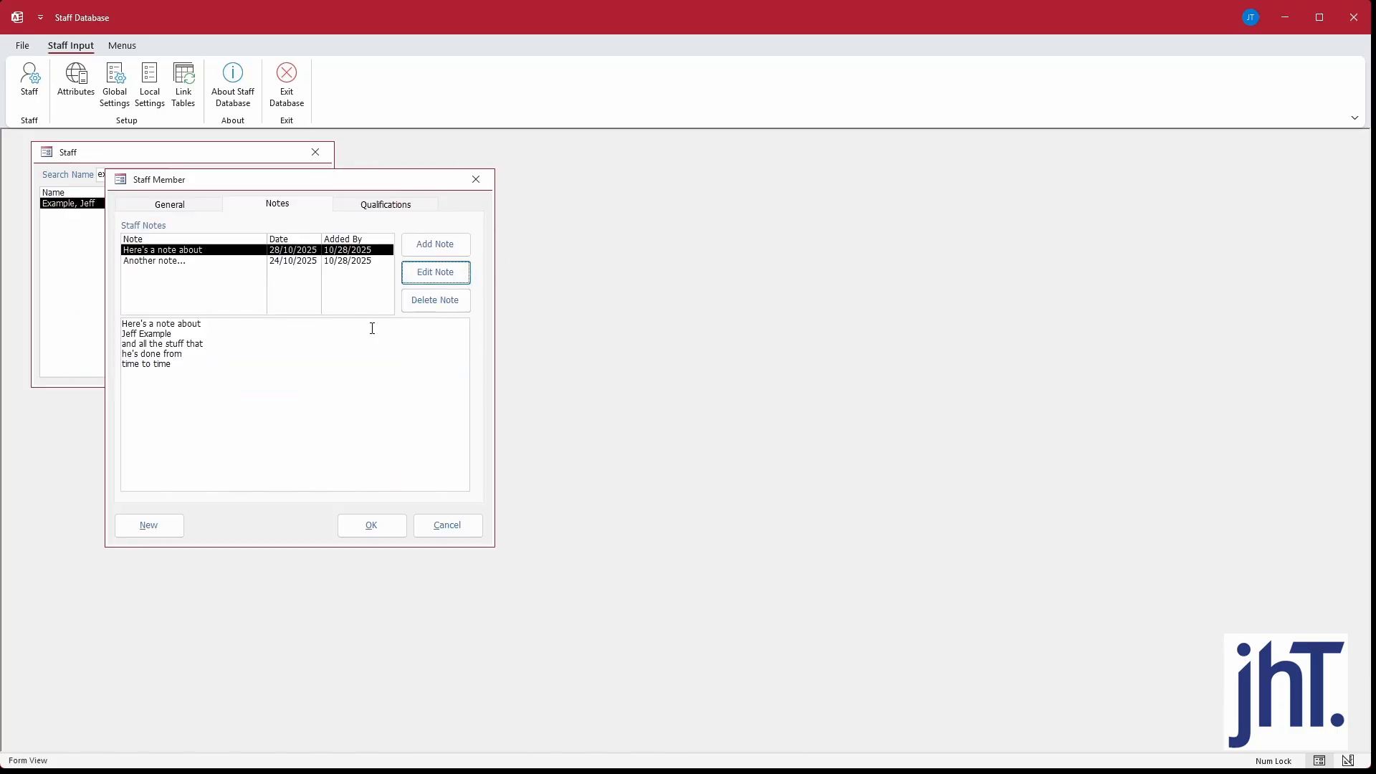
Step: Assign the ACT E-Learning qualification to the staff member and close the record and the staff list
{"action": "left_click", "coordinate": [398, 204]}
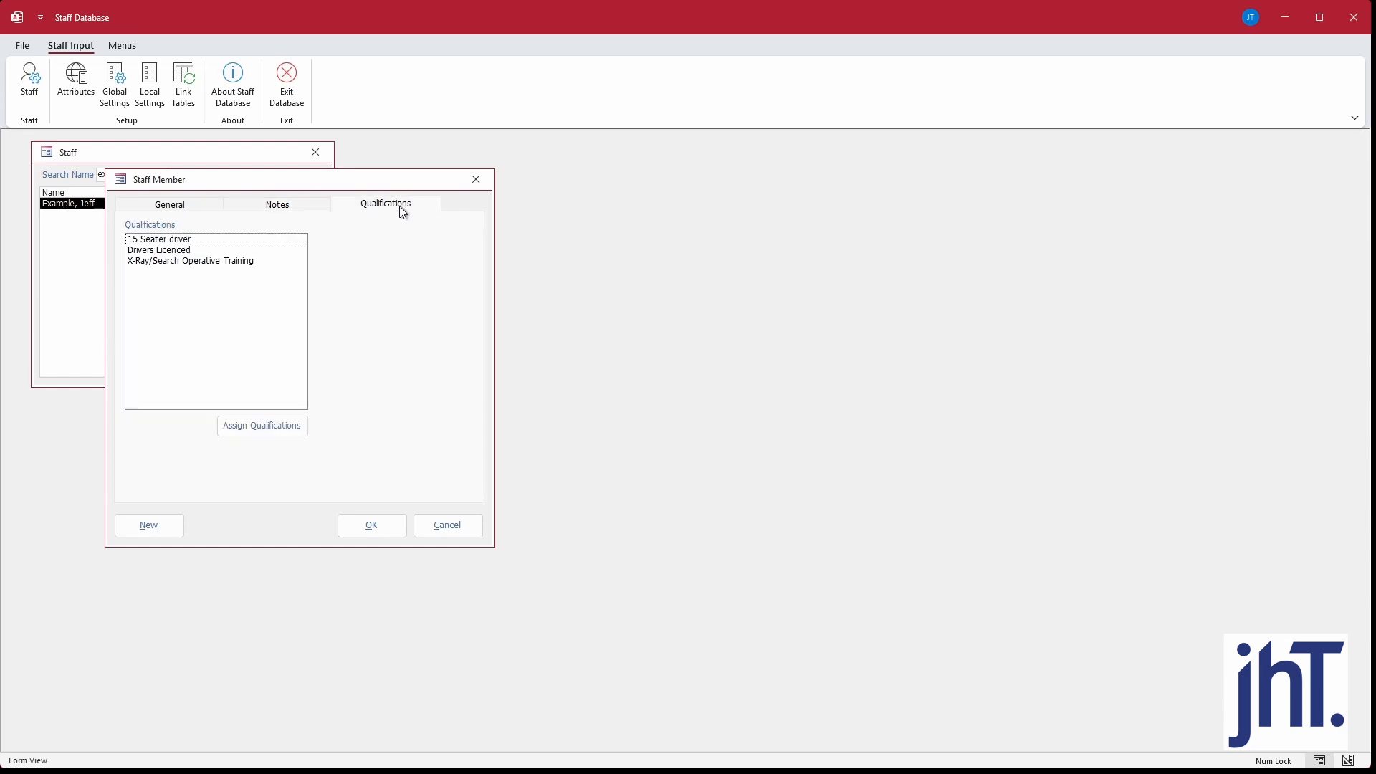
{"action": "left_click", "coordinate": [274, 432]}
{"action": "left_click", "coordinate": [243, 263]}
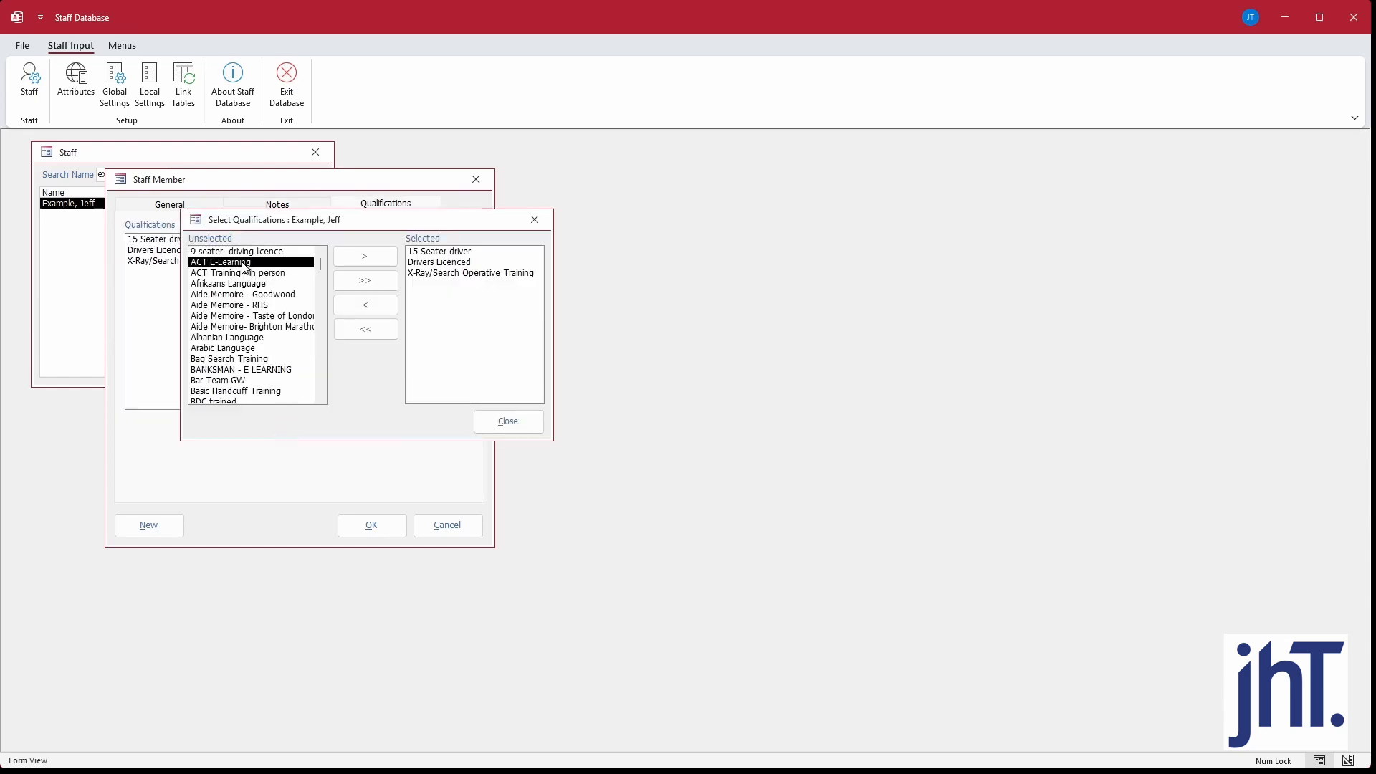
{"action": "left_click", "coordinate": [359, 256]}
{"action": "left_click", "coordinate": [493, 421]}
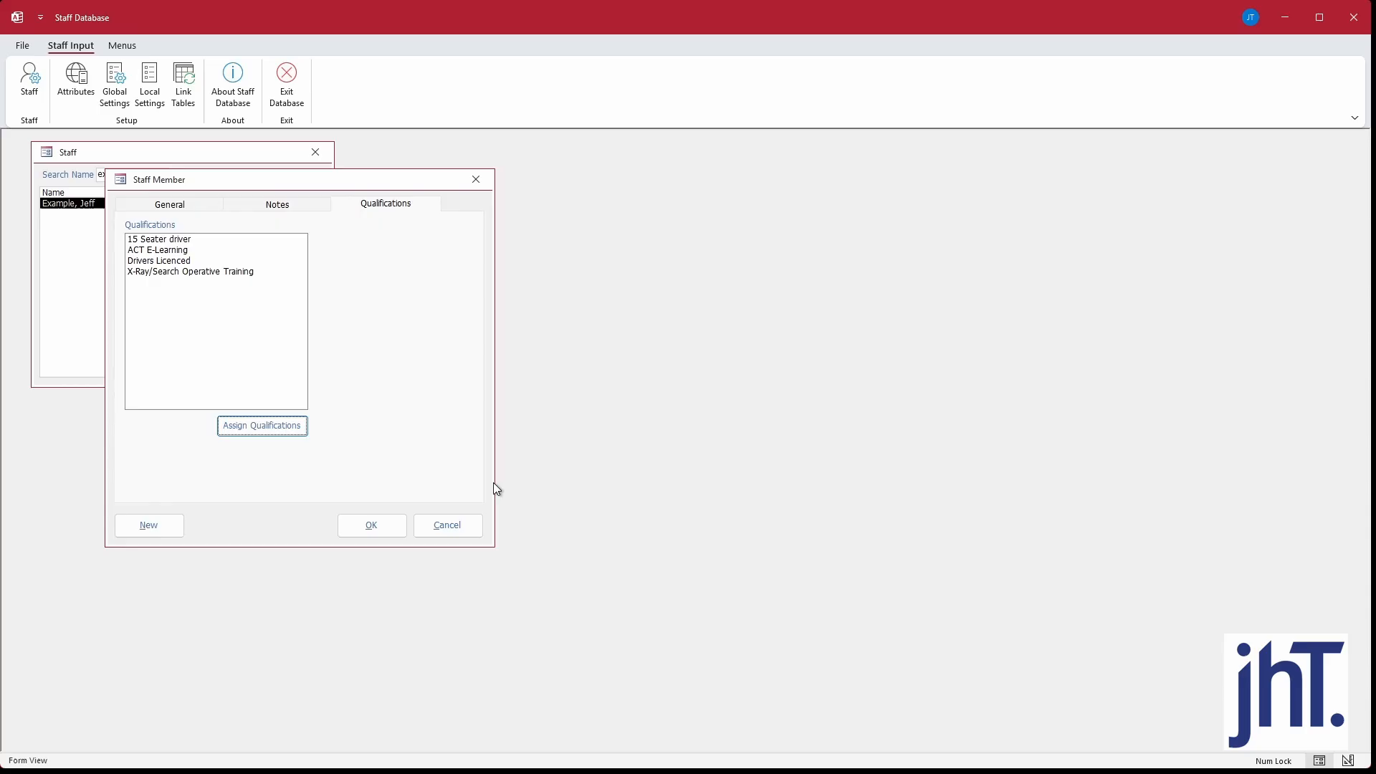
{"action": "left_click", "coordinate": [471, 531]}
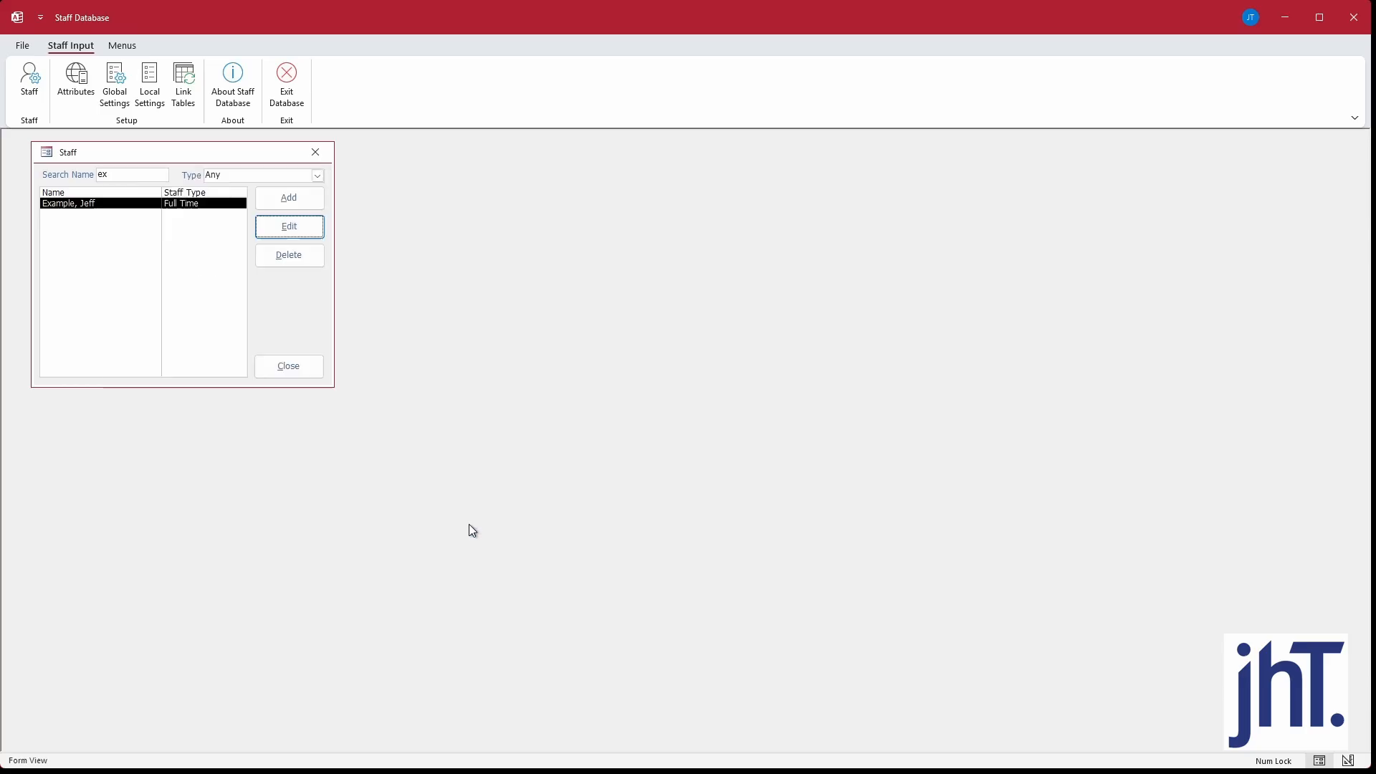
{"action": "left_click", "coordinate": [304, 368]}
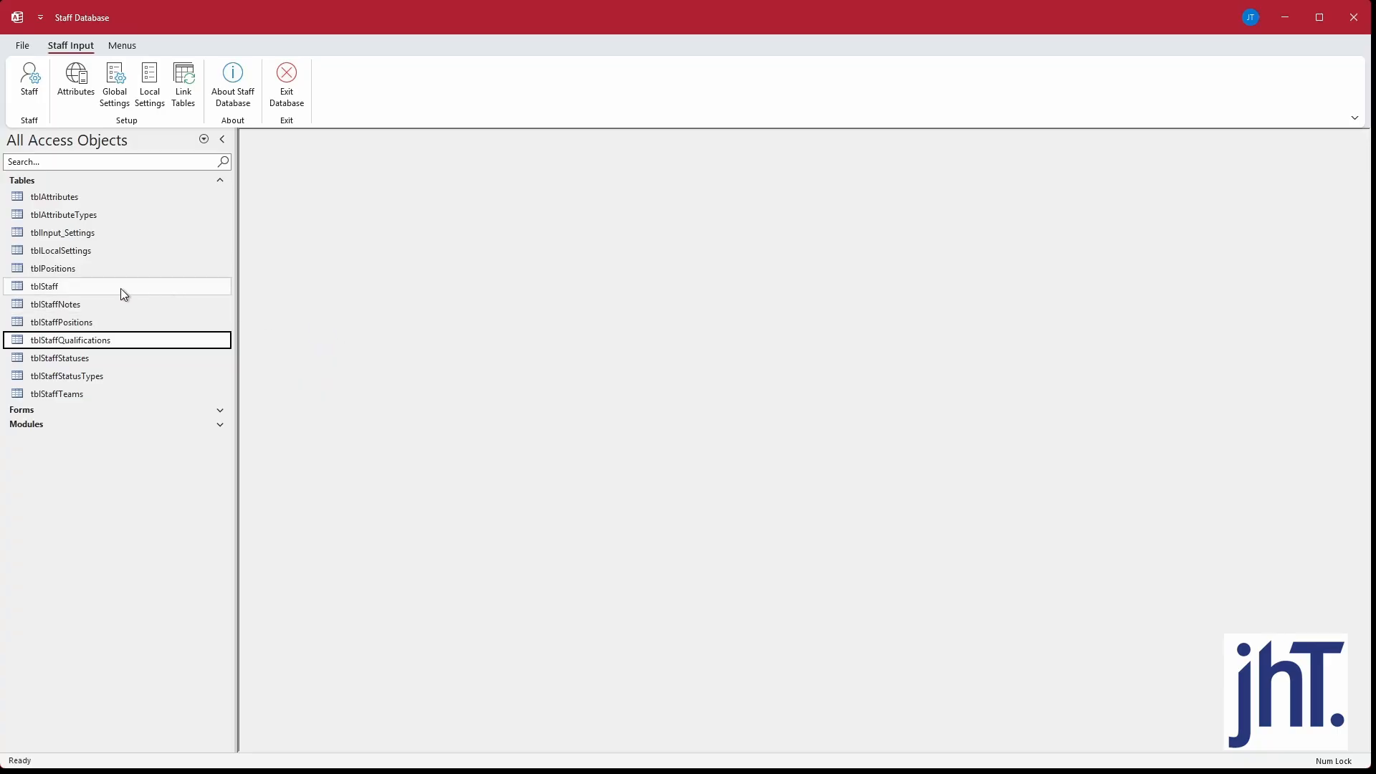
Step: Locate the tblStaff, tblStaffNotes and tblStaffQualifications tables among the database objects
{"action": "left_click", "coordinate": [54, 287]}
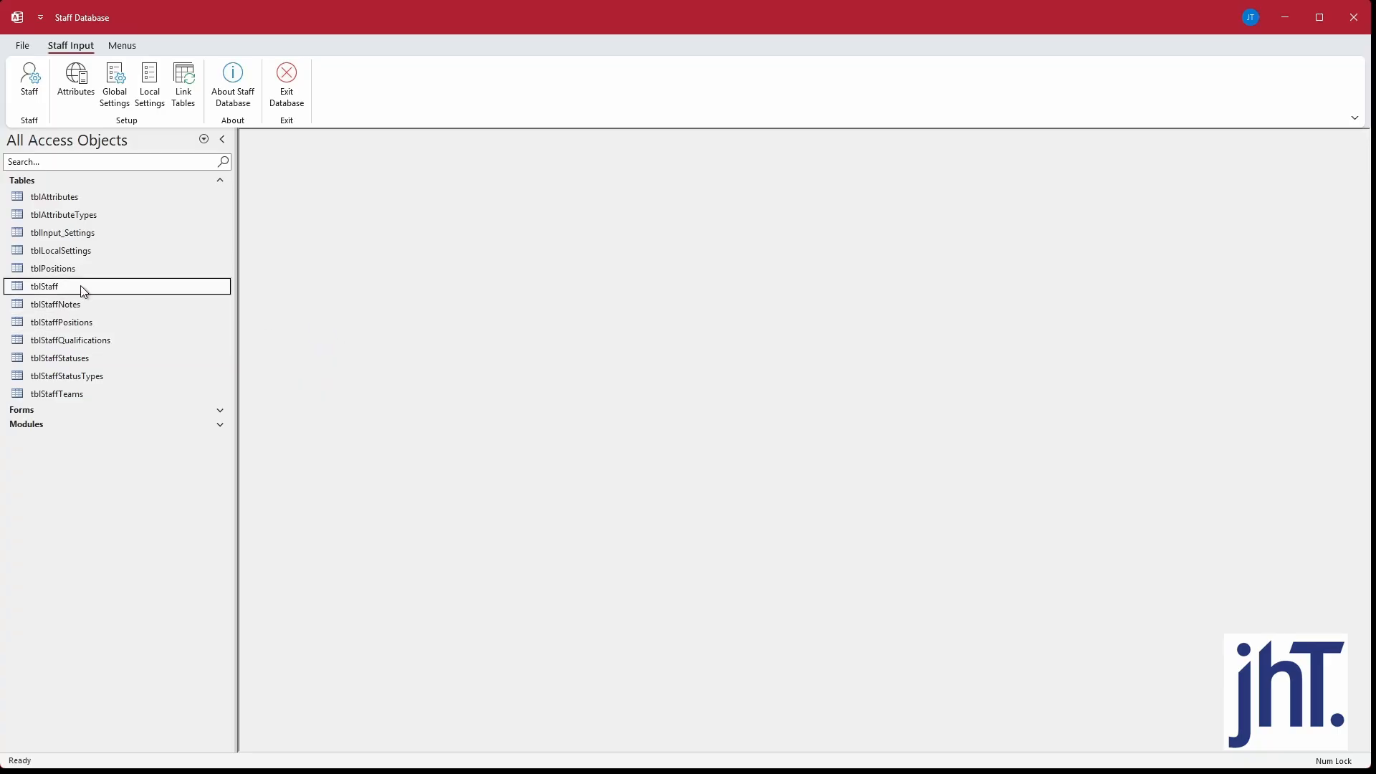
{"action": "left_click", "coordinate": [75, 305]}
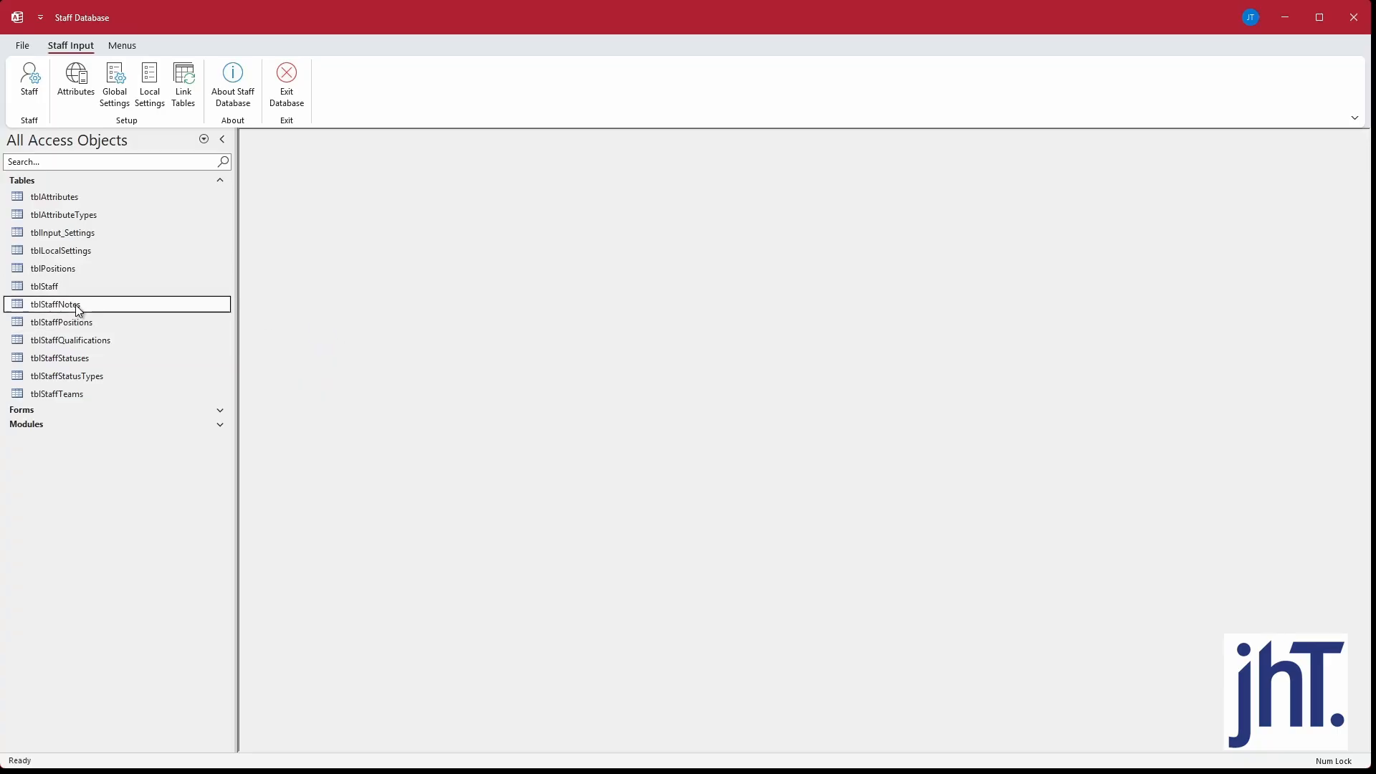
{"action": "left_click", "coordinate": [132, 341]}
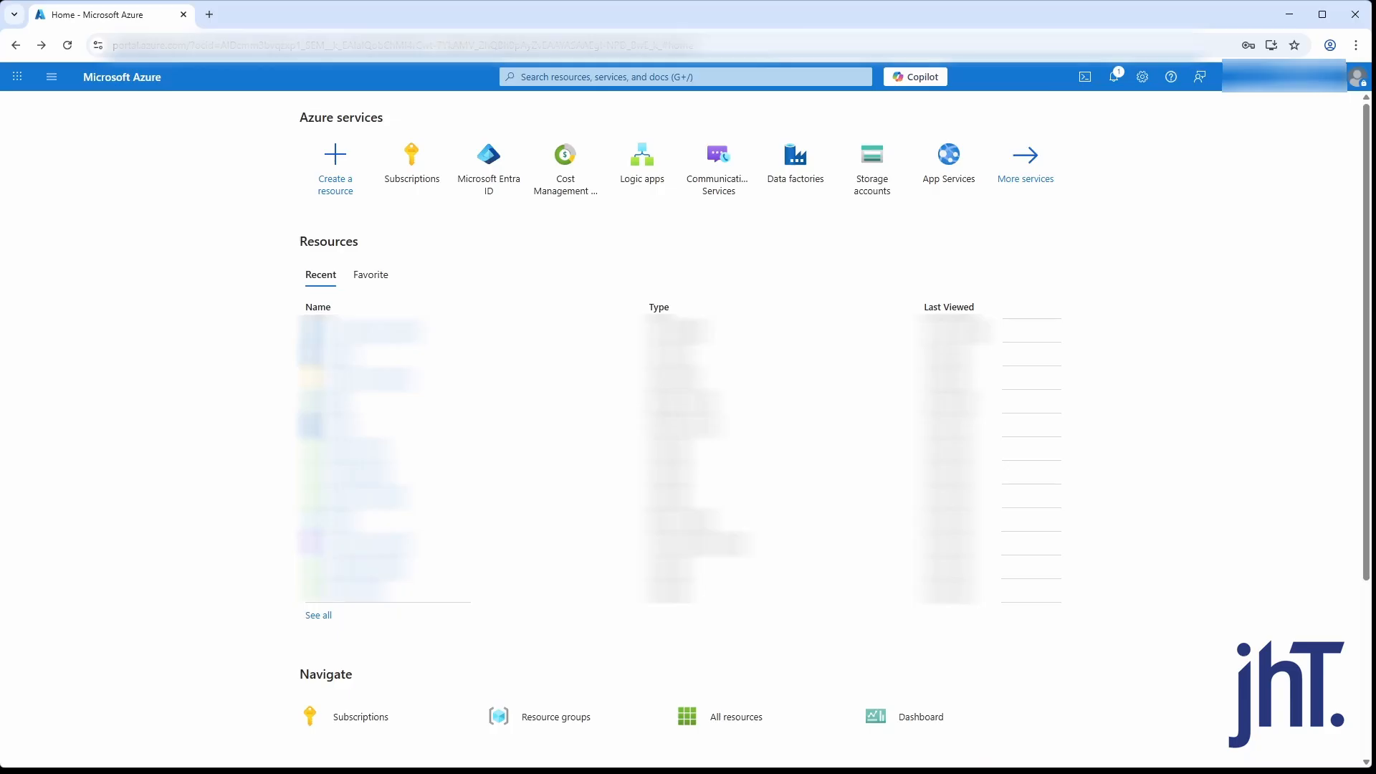
Step: In the Microsoft Azure portal, start creating a SQL server (logical server) resource from the Databases category
{"action": "left_click", "coordinate": [338, 174]}
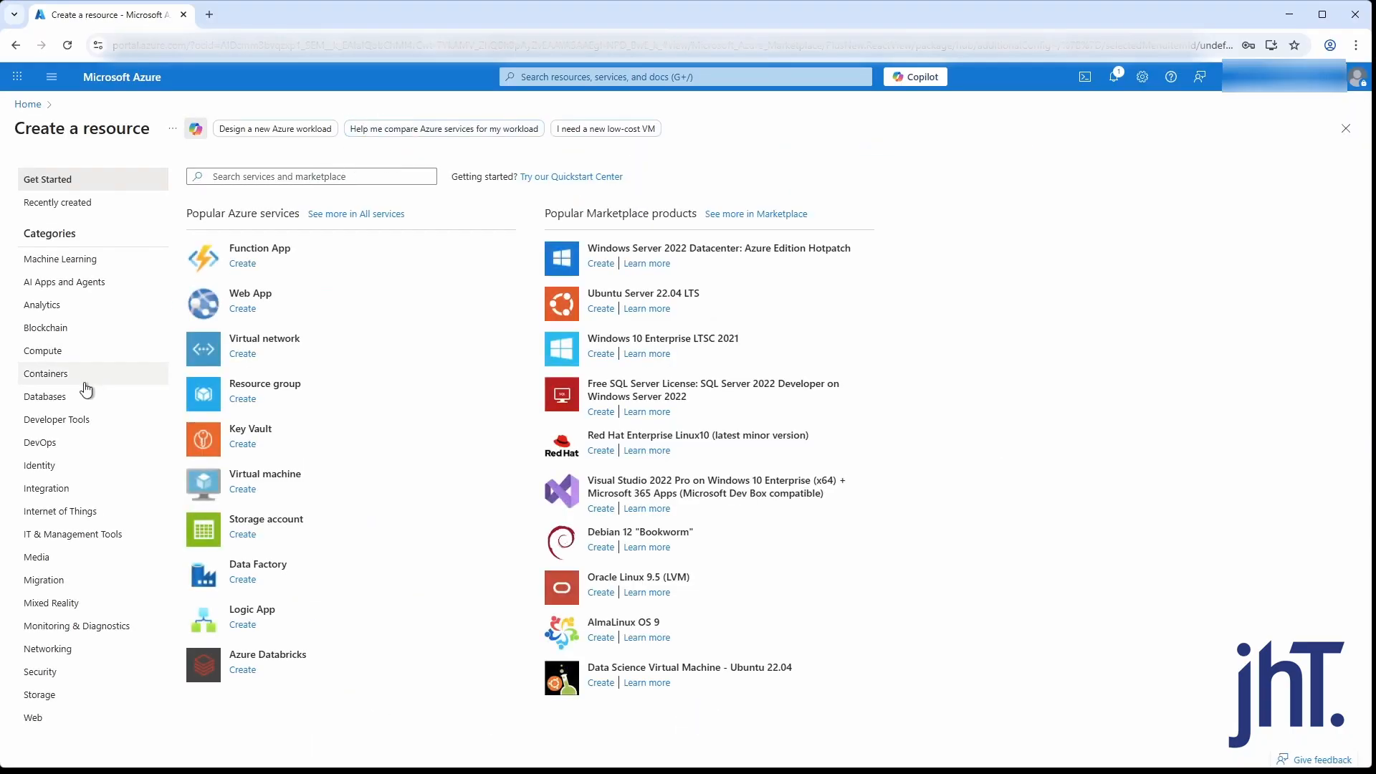
{"action": "left_click", "coordinate": [47, 398]}
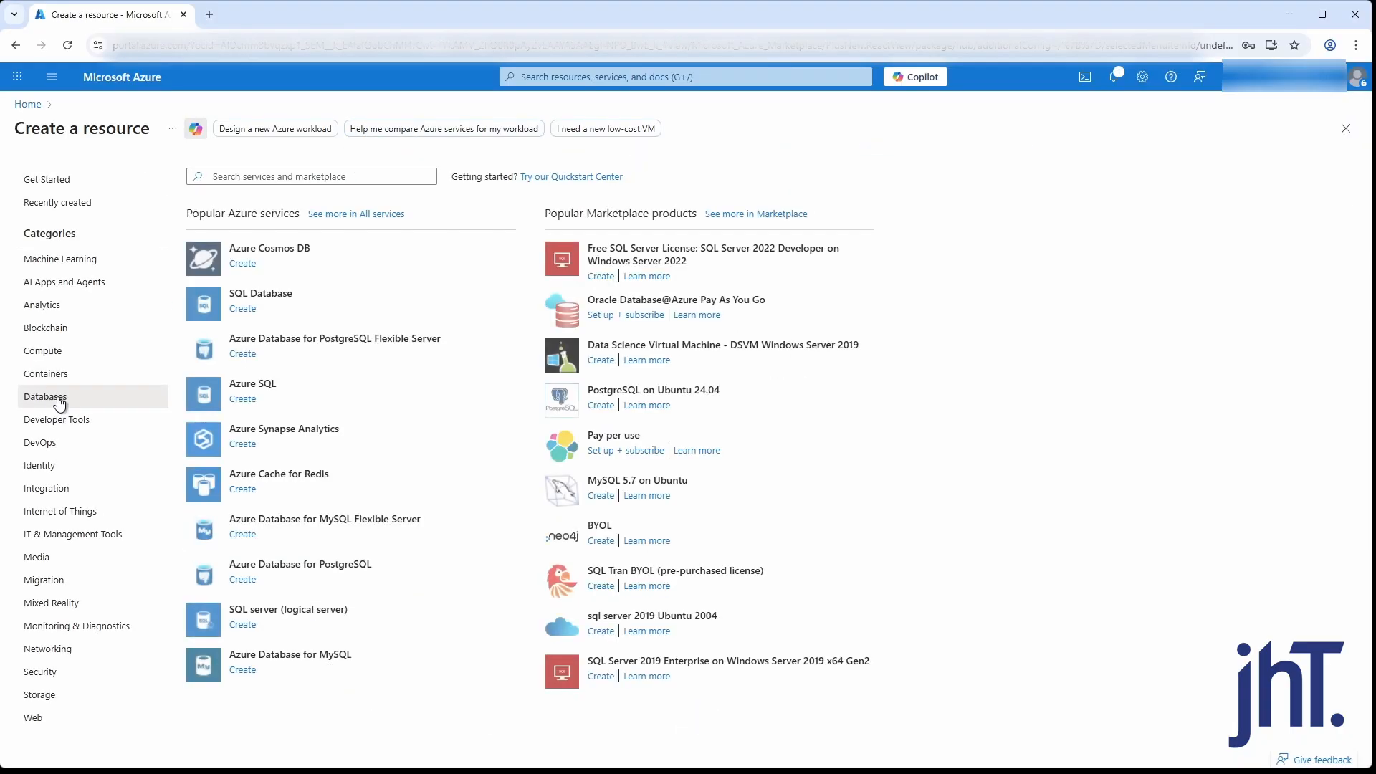
{"action": "left_click", "coordinate": [273, 615]}
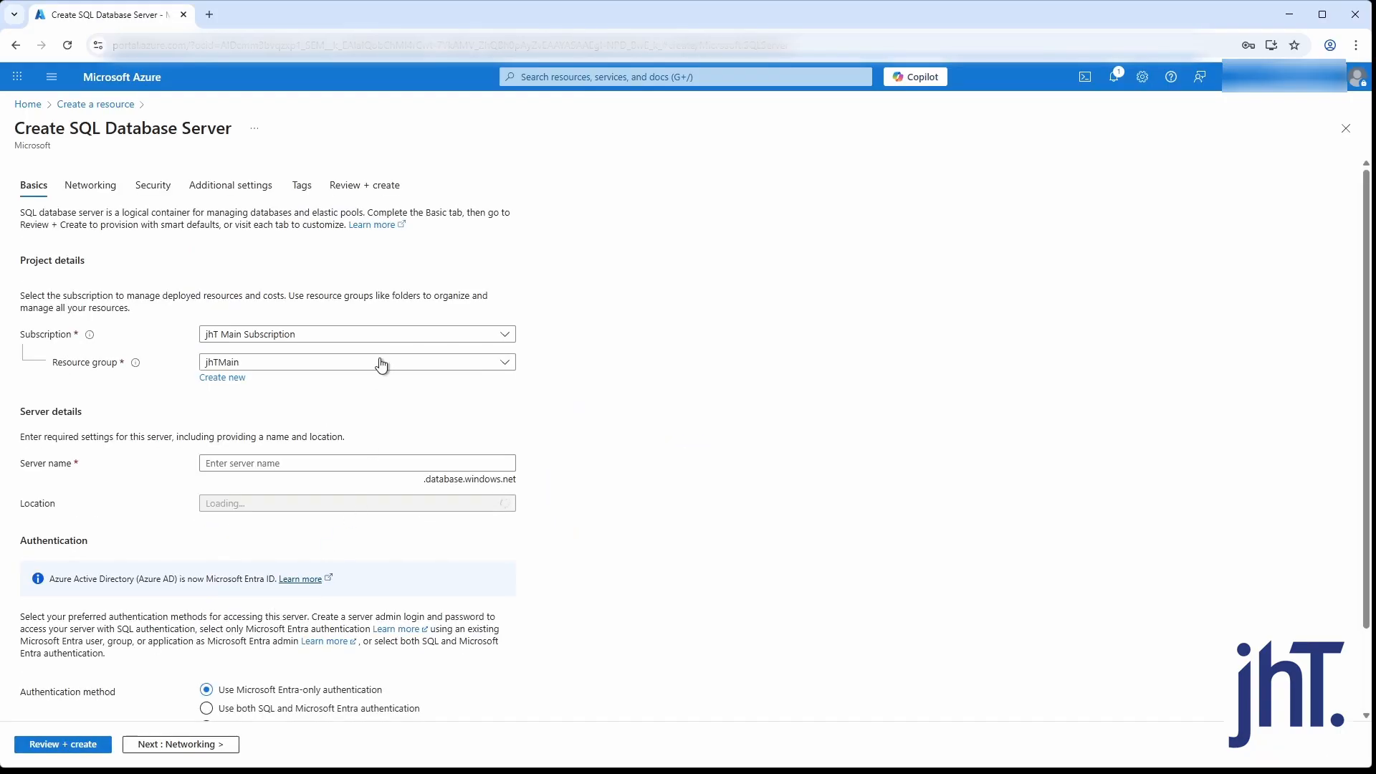
{"action": "left_click", "coordinate": [392, 338]}
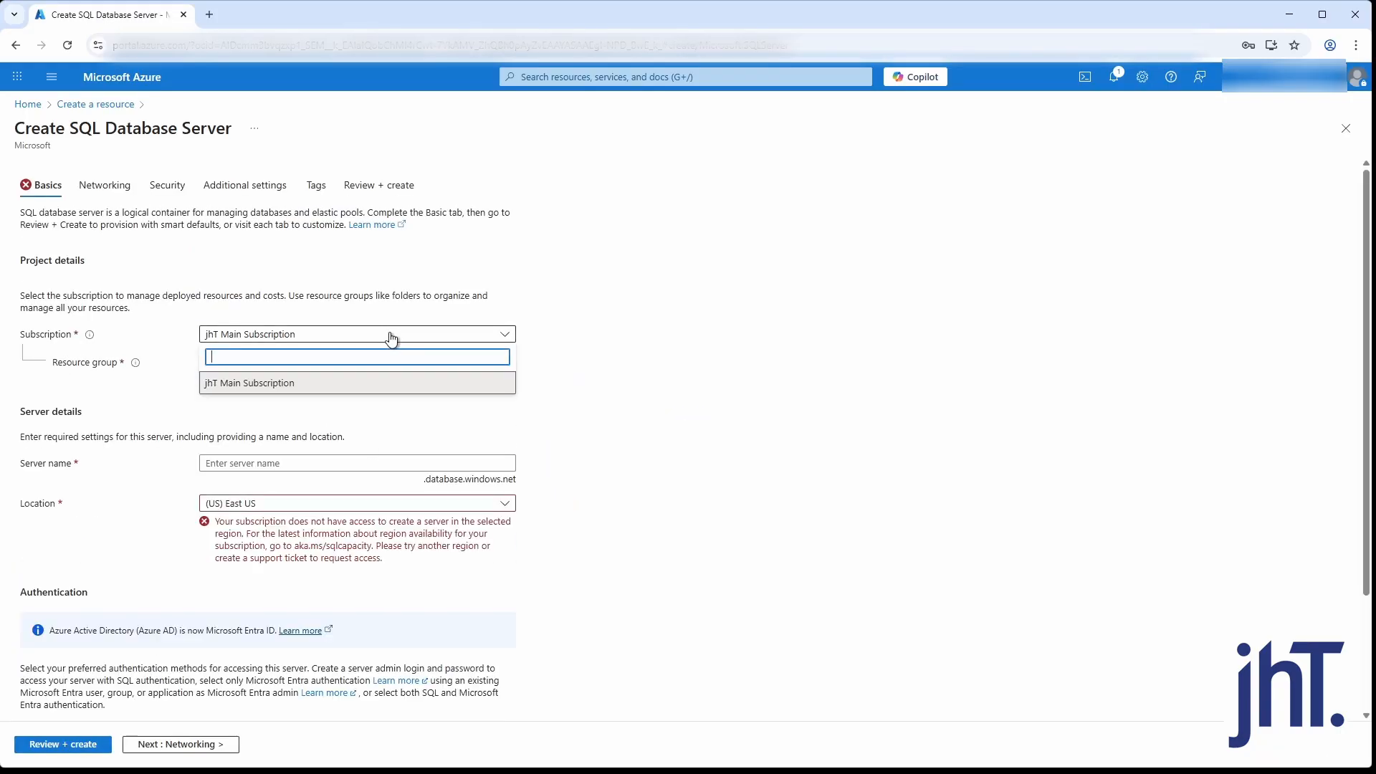
{"action": "left_click", "coordinate": [387, 342]}
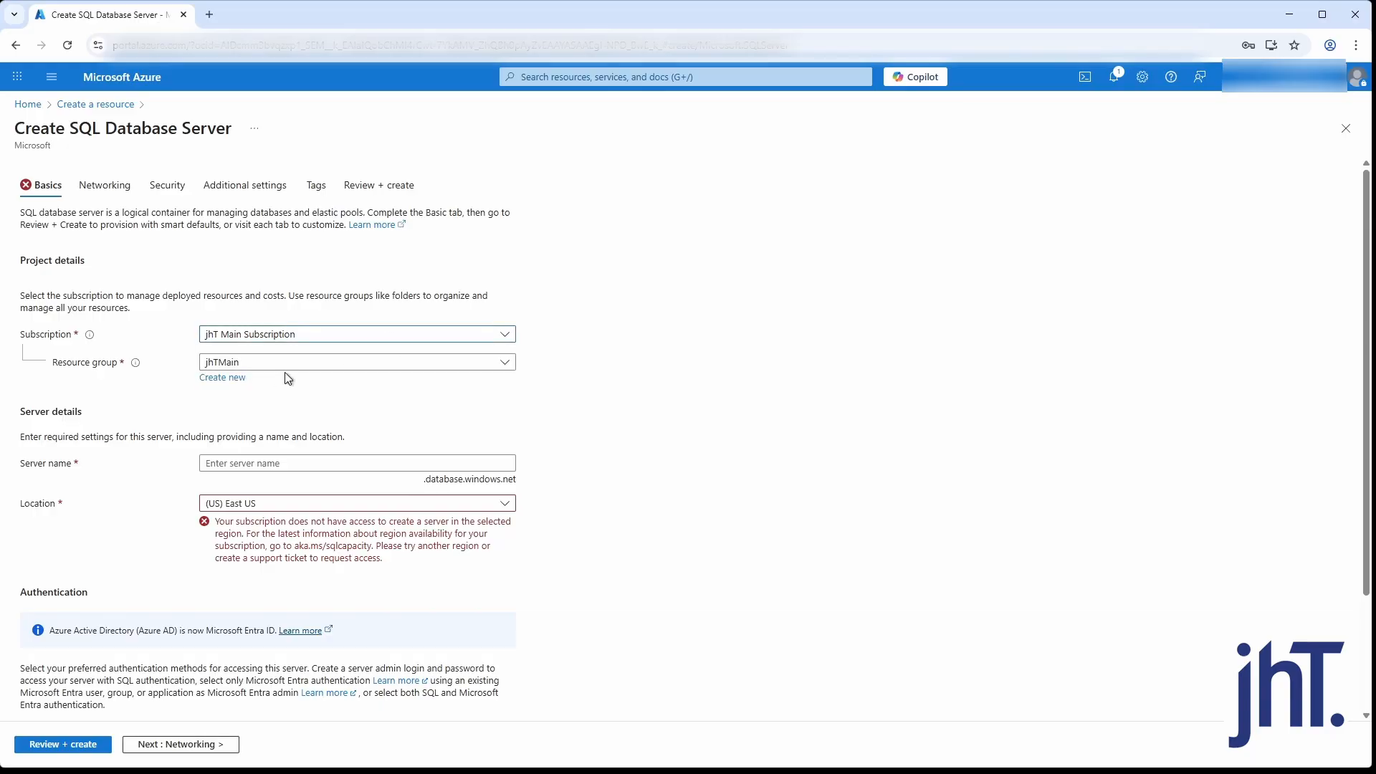
{"action": "left_click", "coordinate": [218, 378]}
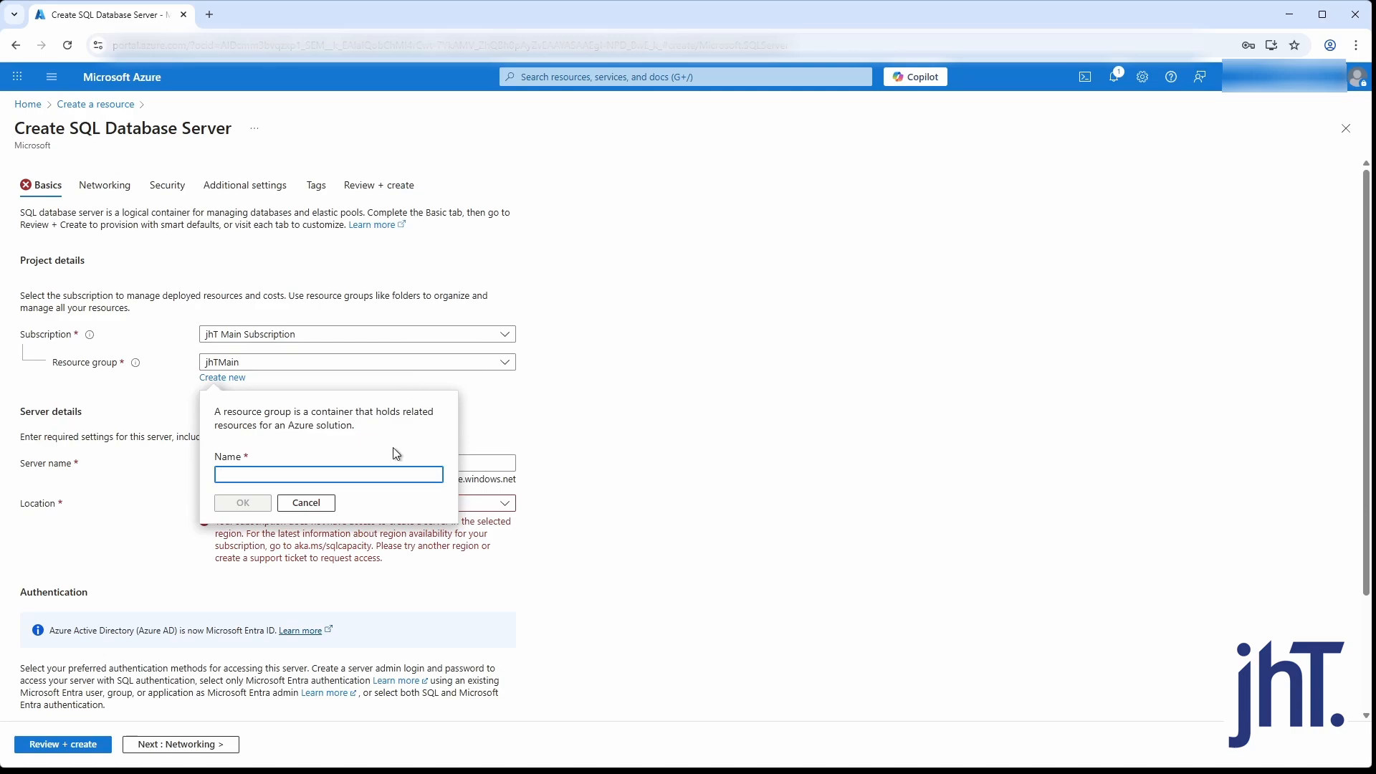
{"action": "left_click", "coordinate": [306, 502]}
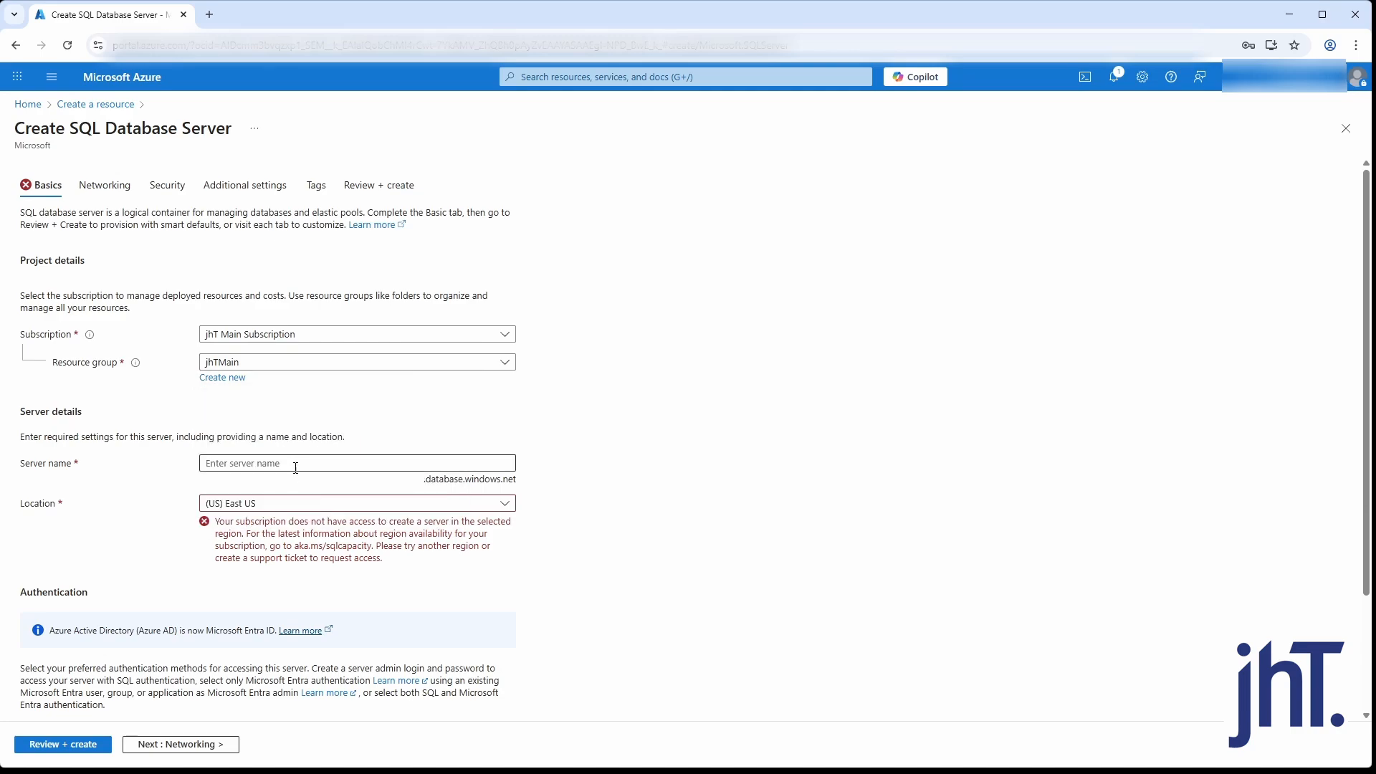
Step: Name the new SQL server jhtazure2 and set its location to (UK) UK South
{"action": "left_click", "coordinate": [303, 462]}
{"action": "type", "text": "j"}
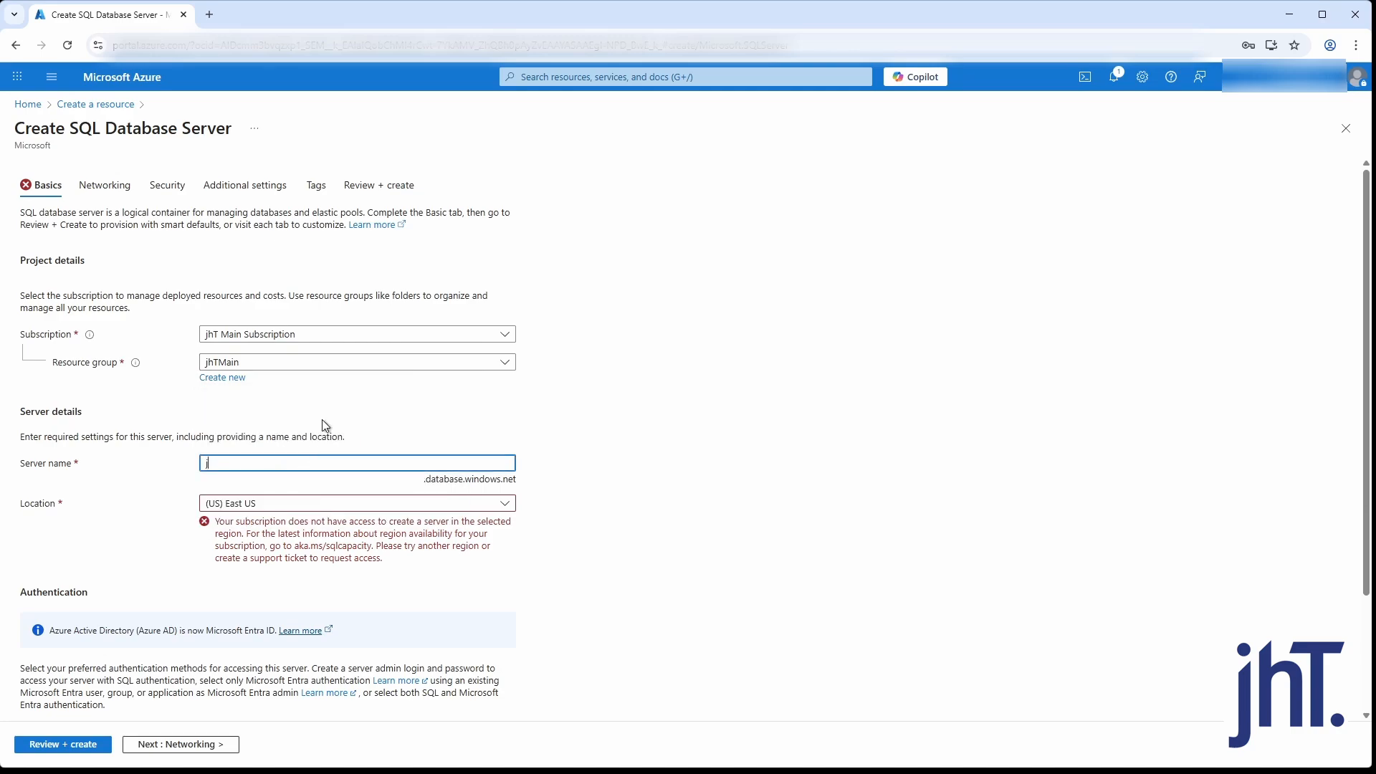
{"action": "type", "text": "htazure2"}
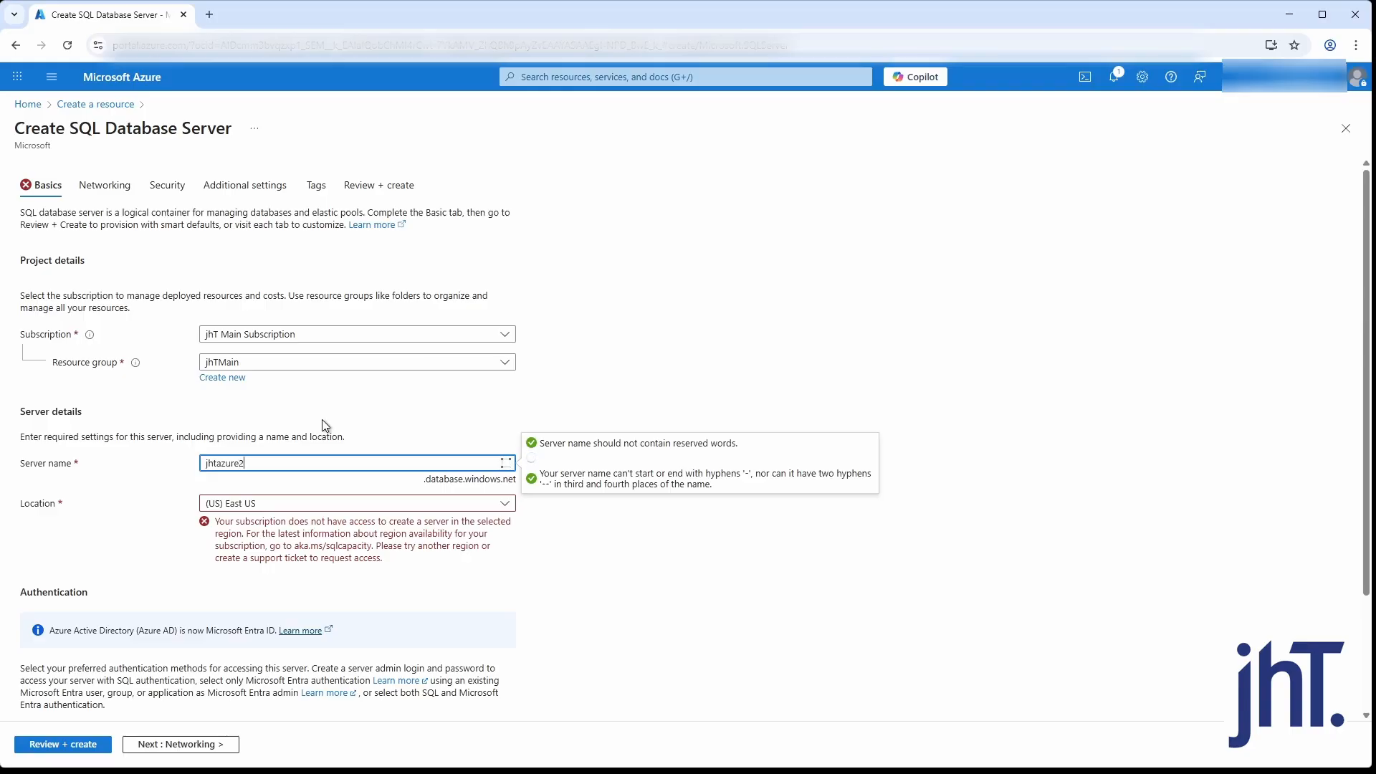
{"action": "key", "text": "Tab"}
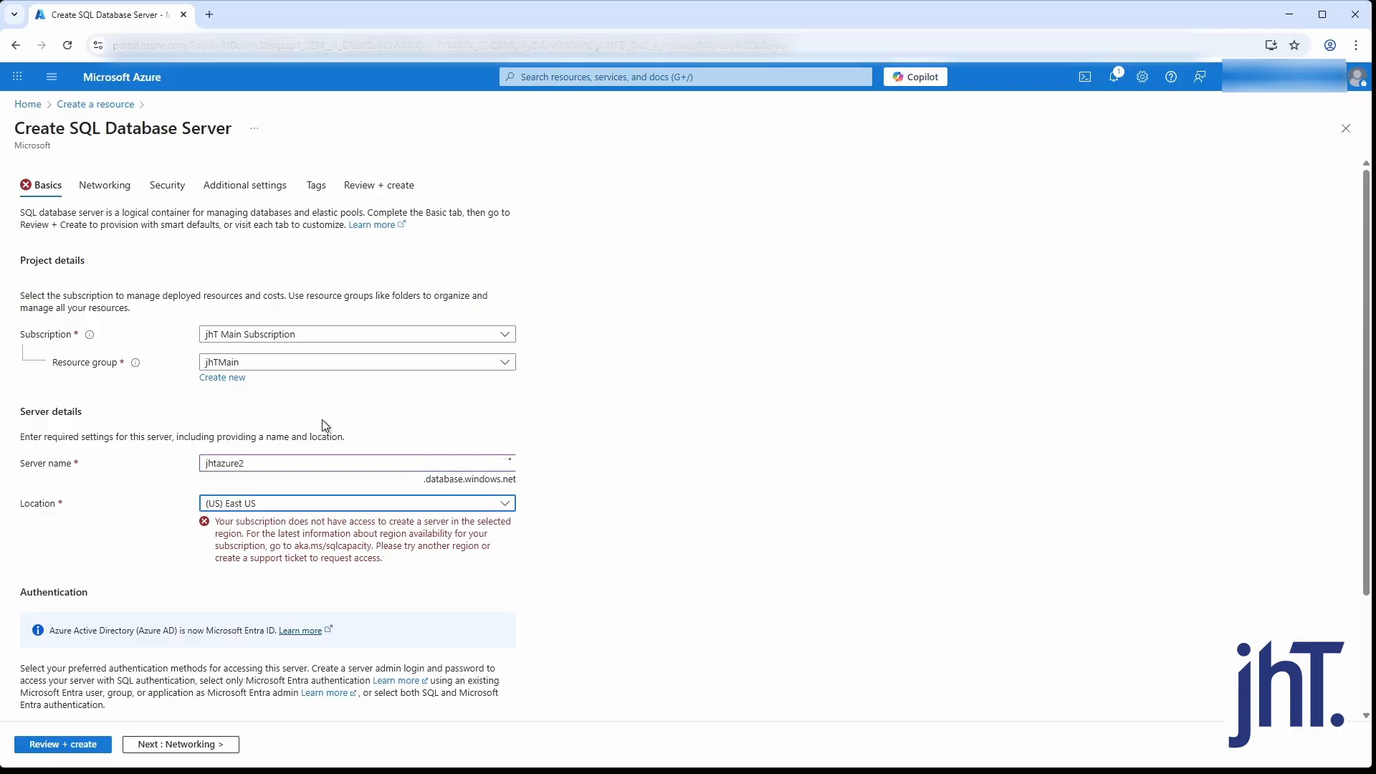
{"action": "left_click", "coordinate": [510, 504]}
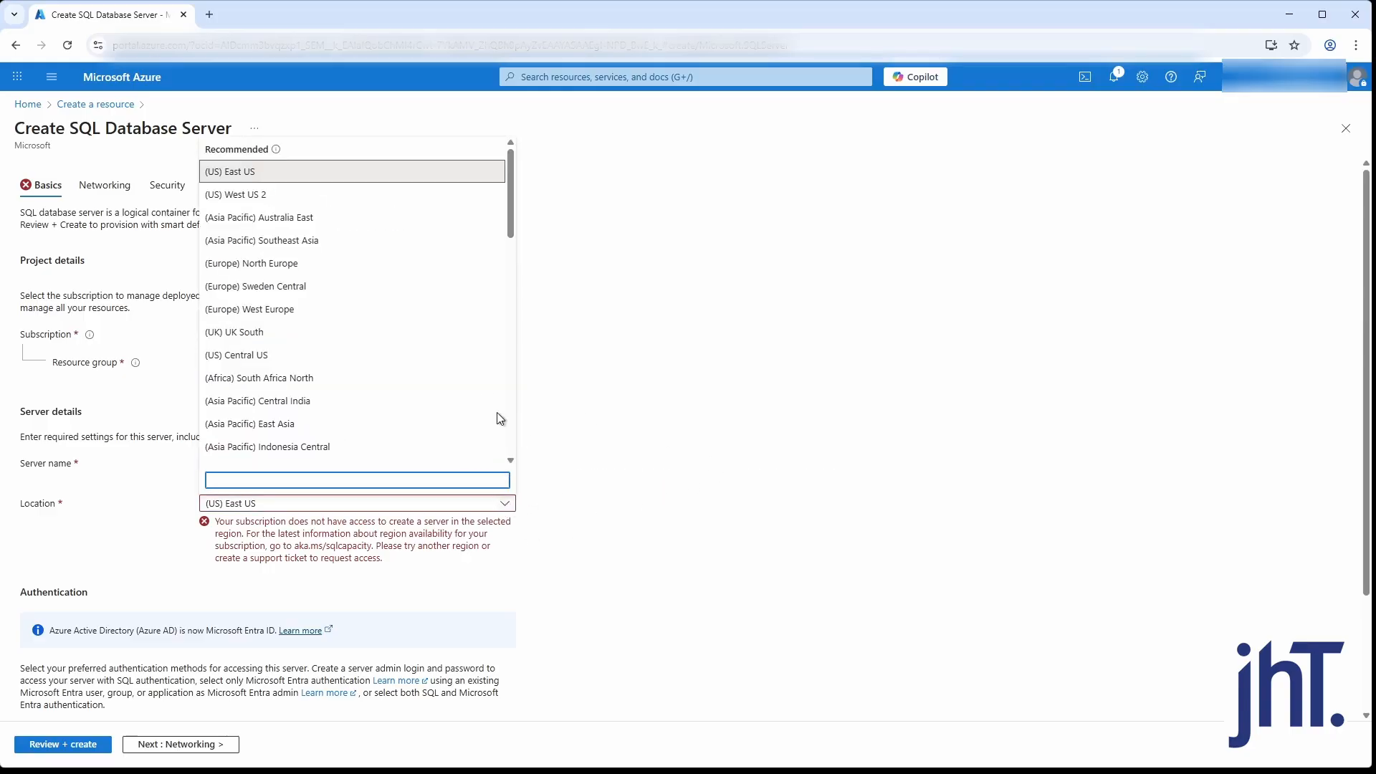
{"action": "left_click", "coordinate": [263, 333]}
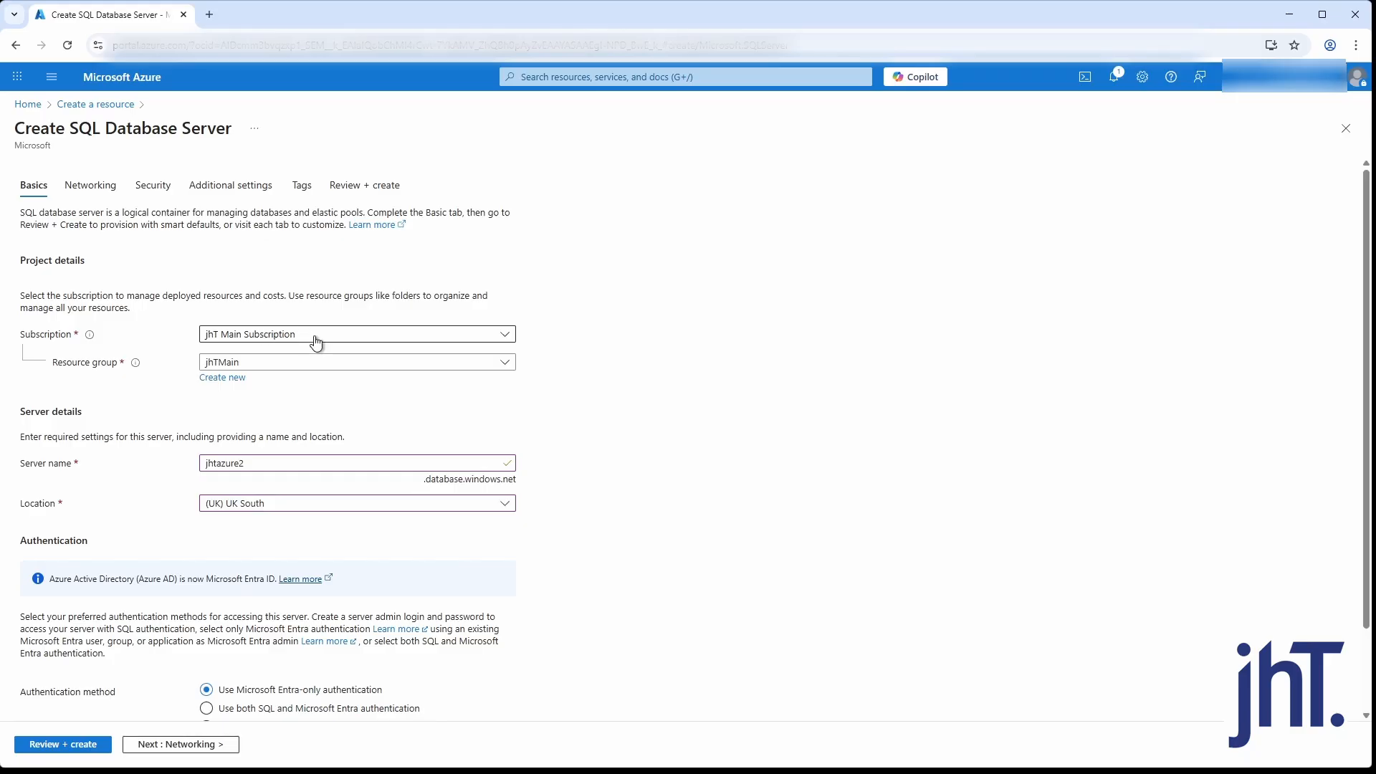
Step: Choose SQL authentication as the authentication method and set the server admin login to jhtMaster
{"action": "scroll", "coordinate": [1368, 304], "scroll_direction": "down", "scroll_amount": 1}
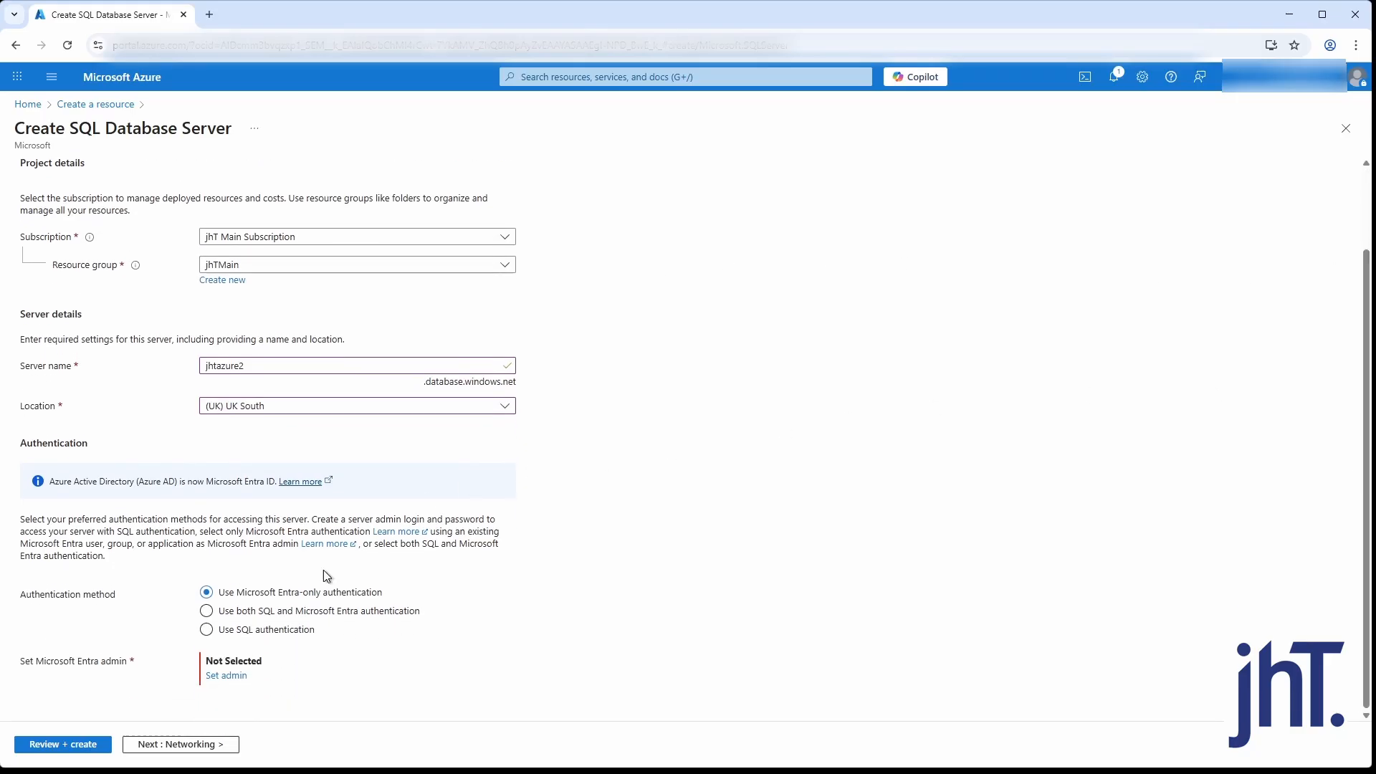
{"action": "left_click", "coordinate": [206, 629]}
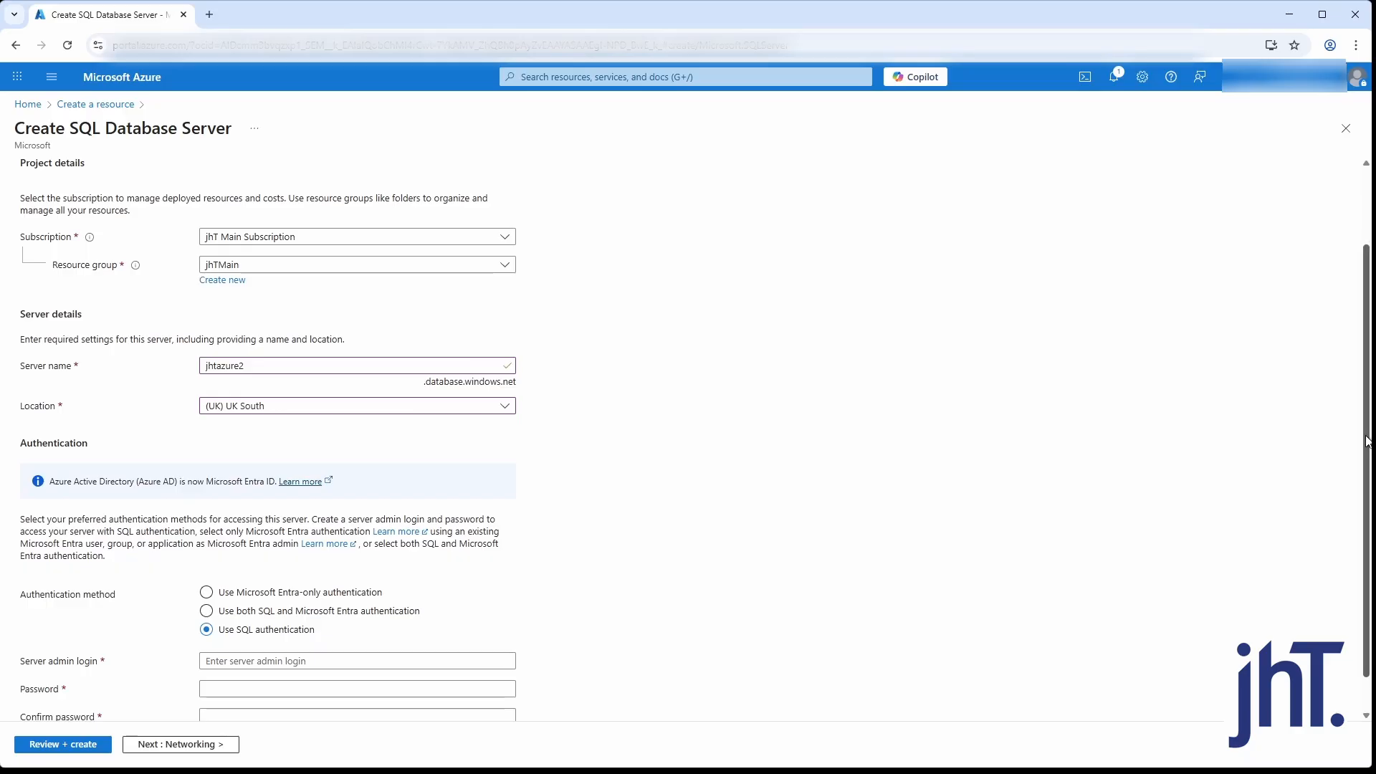
{"action": "scroll", "coordinate": [1361, 484], "scroll_direction": "down", "scroll_amount": 1}
{"action": "left_click", "coordinate": [245, 622]}
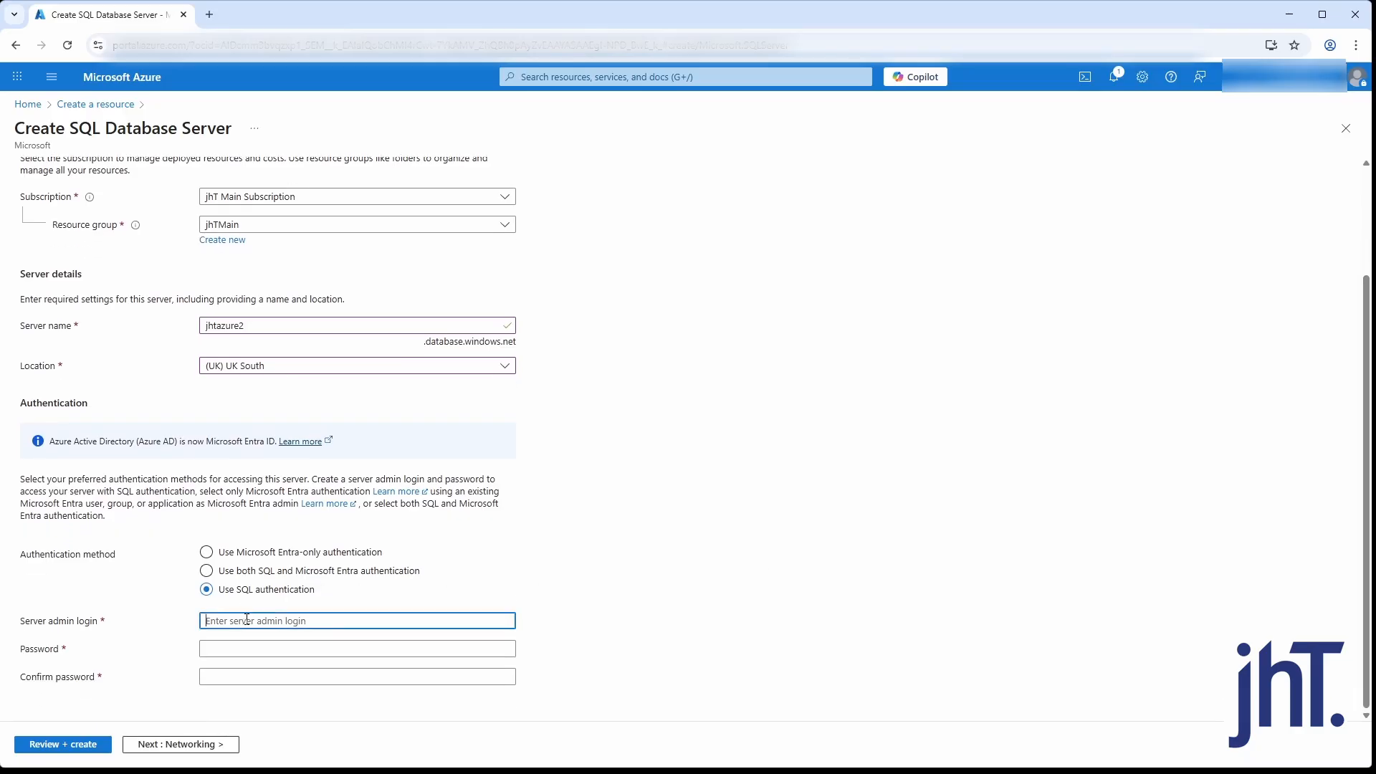
{"action": "type", "text": "jhtMaster"}
{"action": "key", "text": "Tab"}
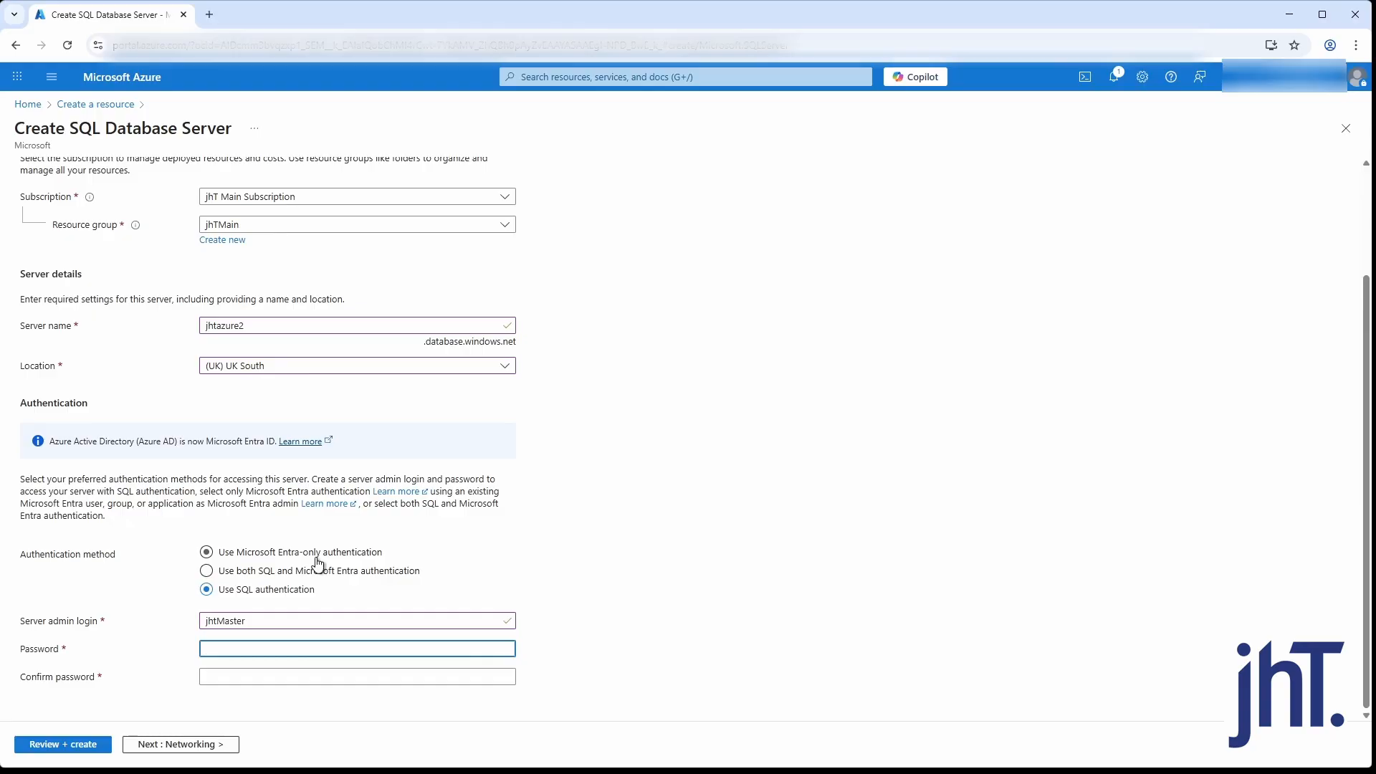
Step: Enter and confirm the server admin password and submit the server configuration for review and creation
{"action": "type", "text": "•••••••••"}
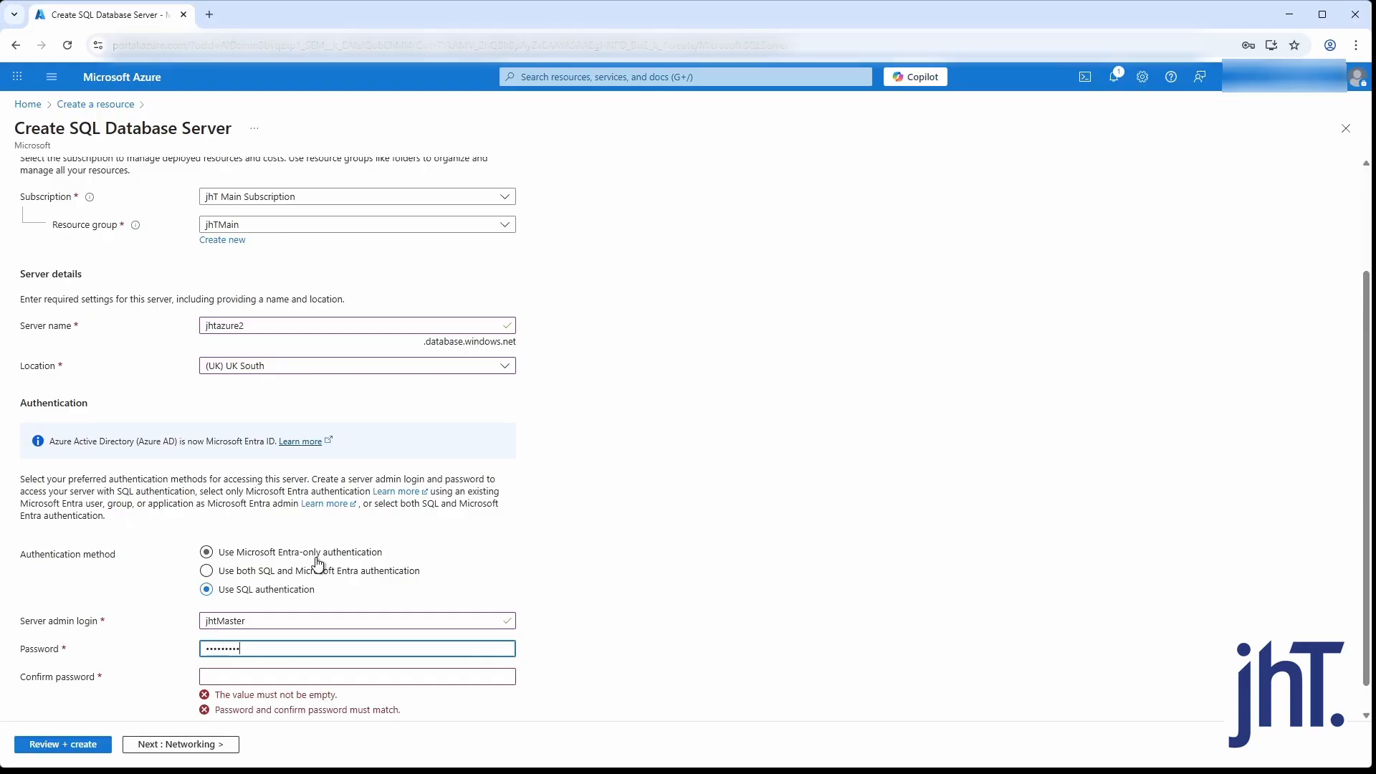
{"action": "key", "text": "Tab"}
{"action": "type", "text": "•••••••••"}
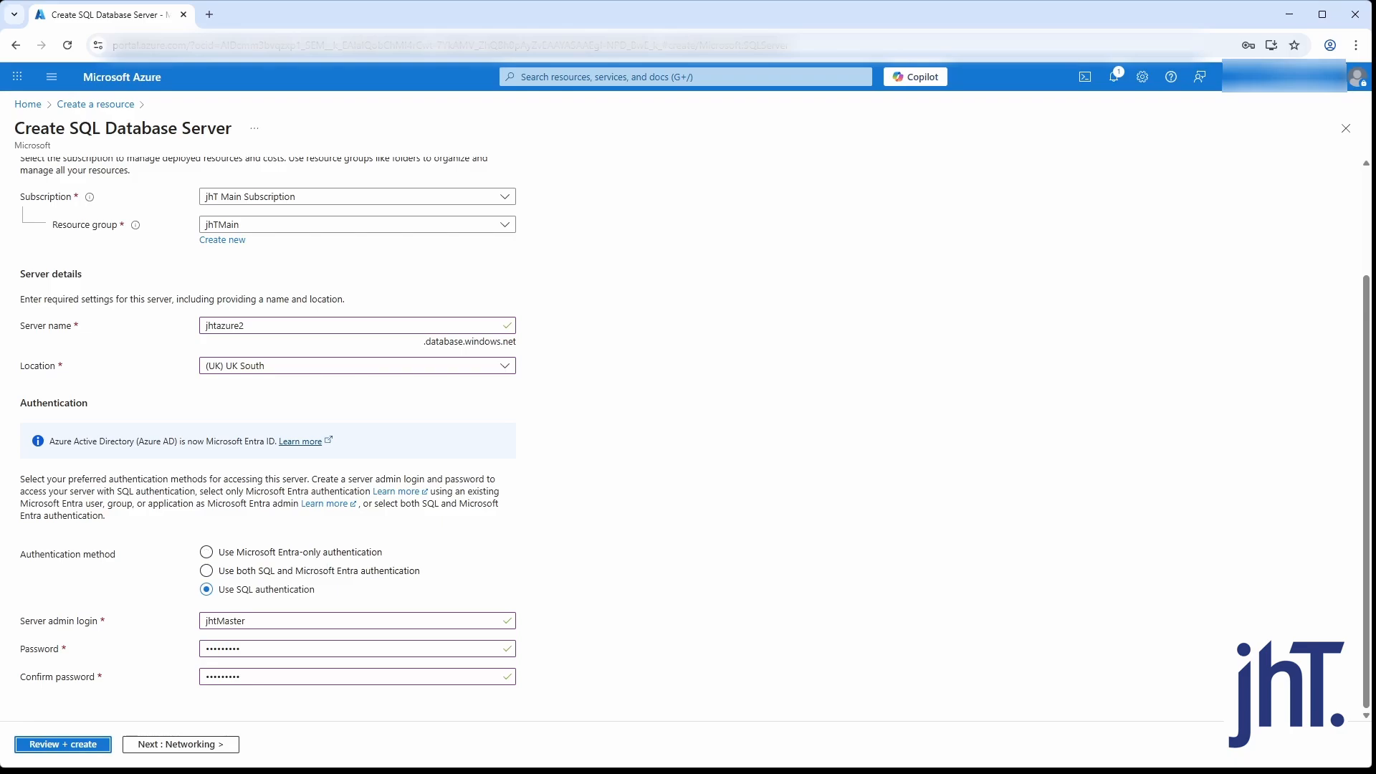
{"action": "left_click", "coordinate": [48, 748]}
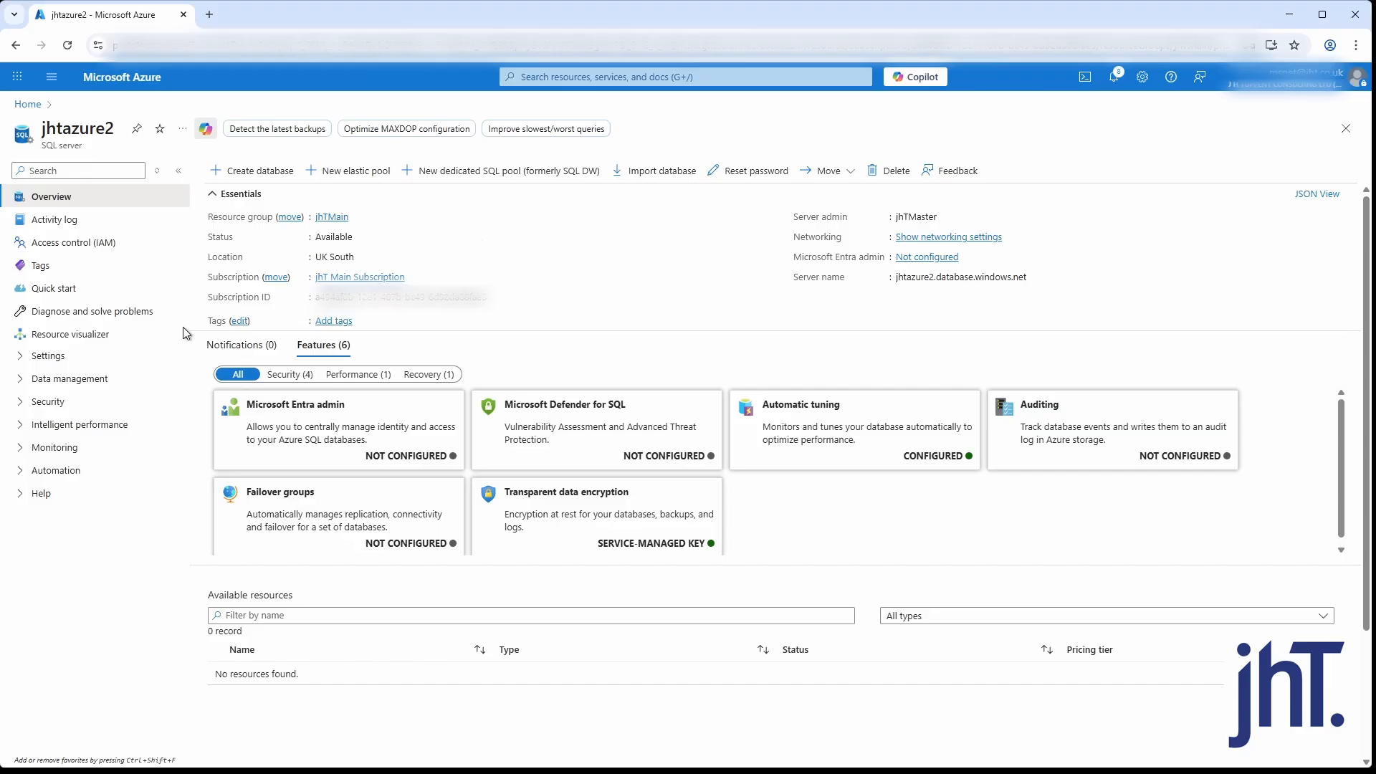
Step: Open the jhtazure2 server's networking settings and set public network access to Selected networks
{"action": "left_click", "coordinate": [43, 407]}
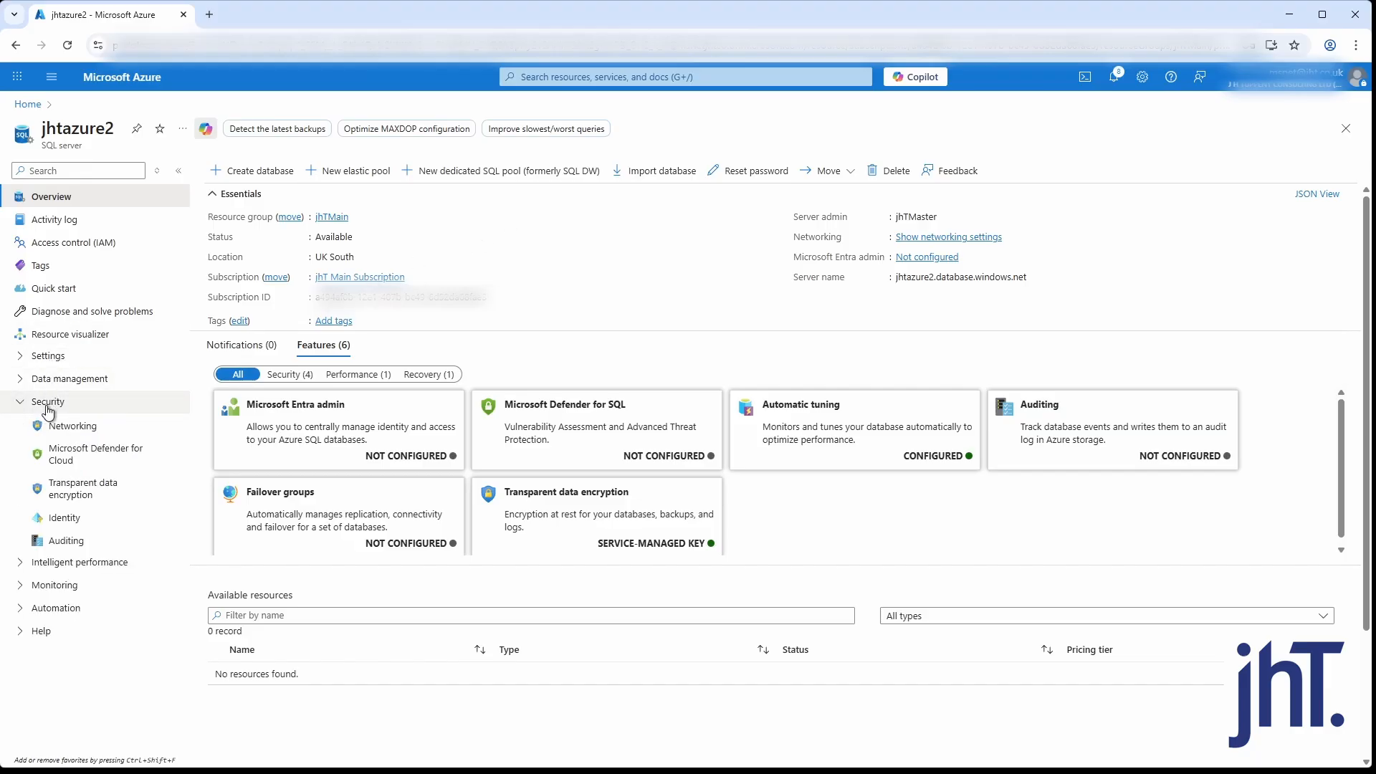
{"action": "left_click", "coordinate": [59, 427]}
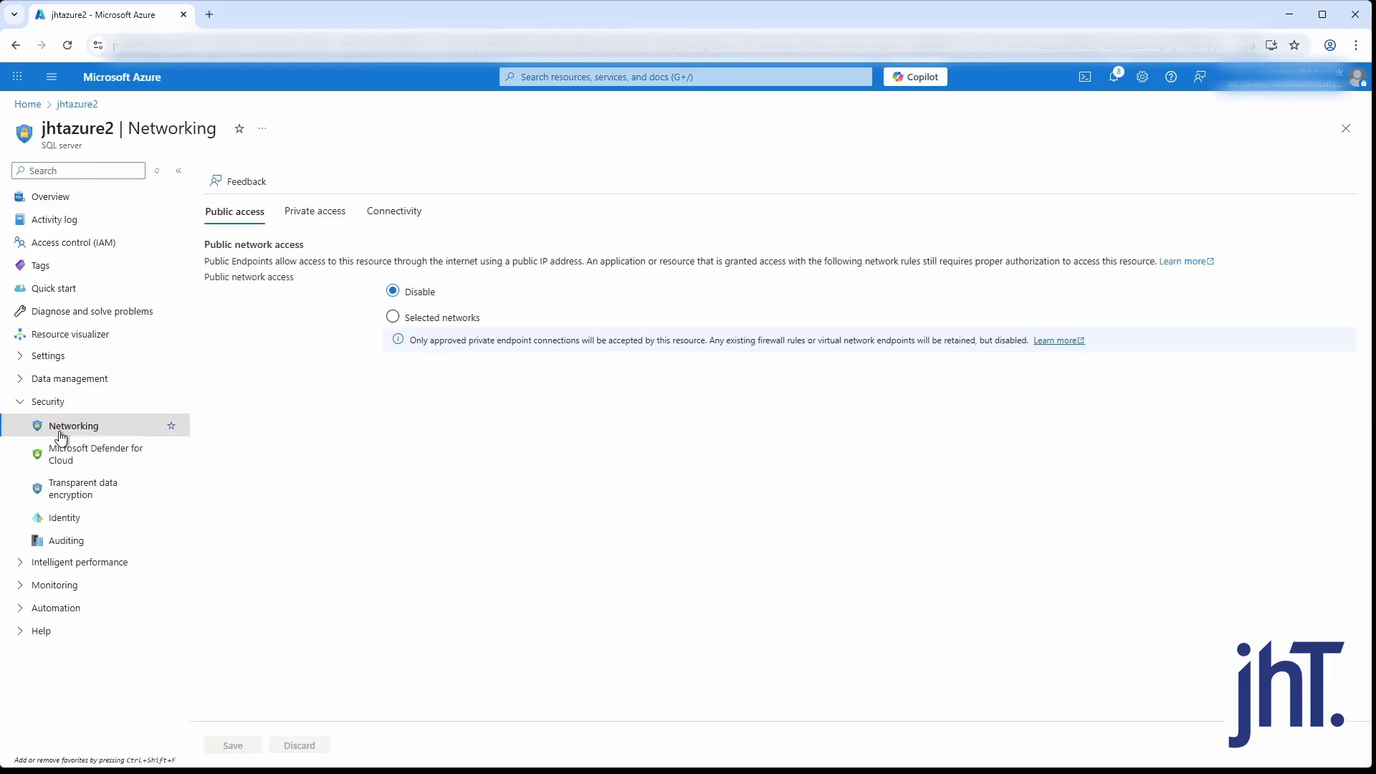
{"action": "left_click", "coordinate": [393, 317]}
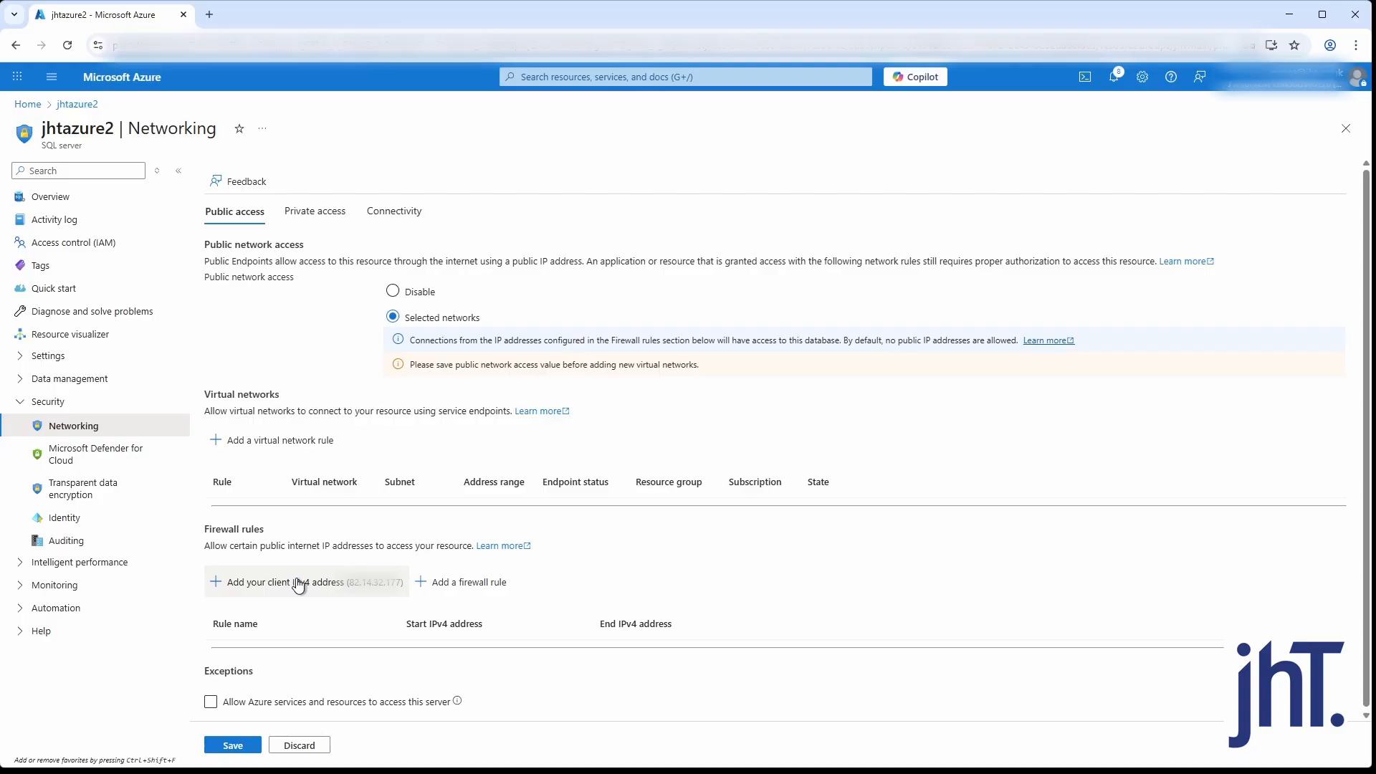
Step: Add a firewall rule named All iPs covering 000.000.000.000 to 255.255.255.255 and save the networking settings
{"action": "left_click", "coordinate": [488, 584]}
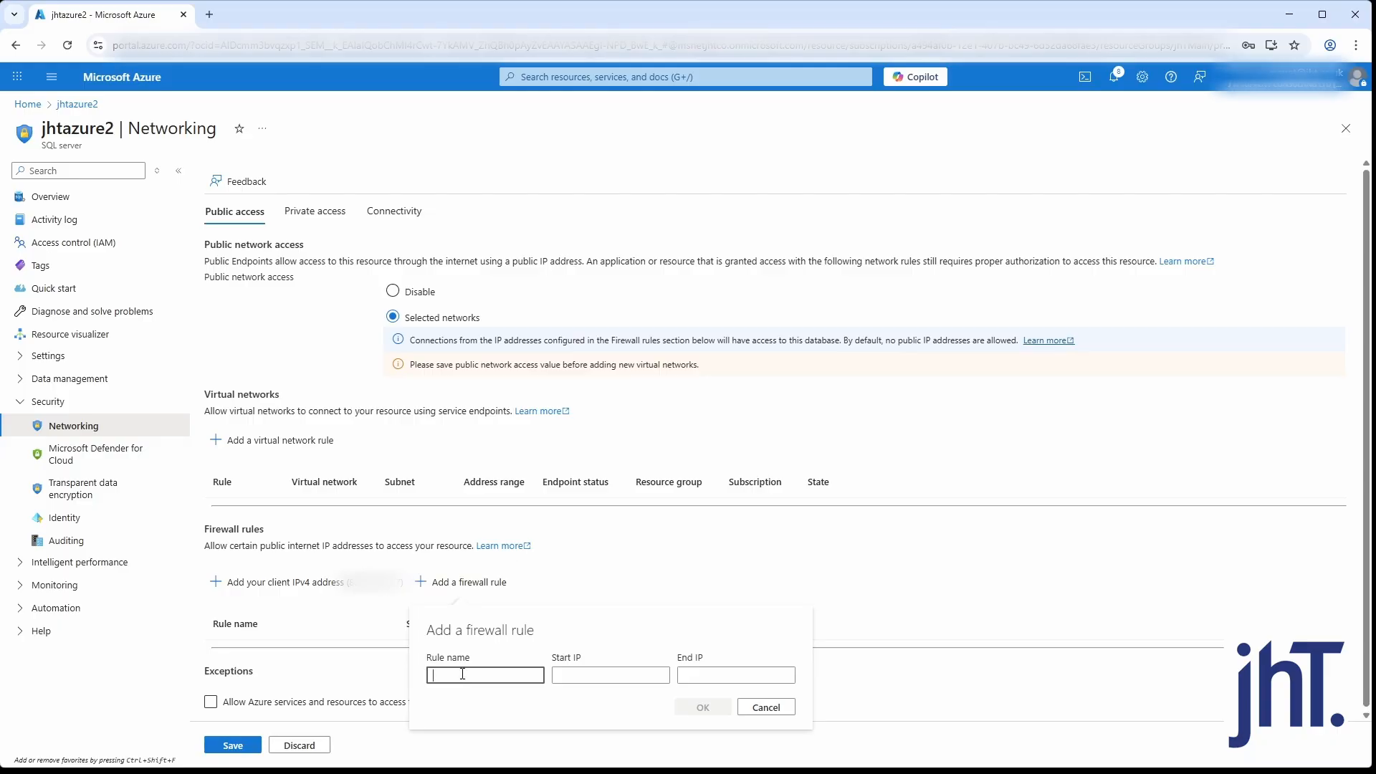
{"action": "type", "text": "All IPs"}
{"action": "key", "text": "Tab"}
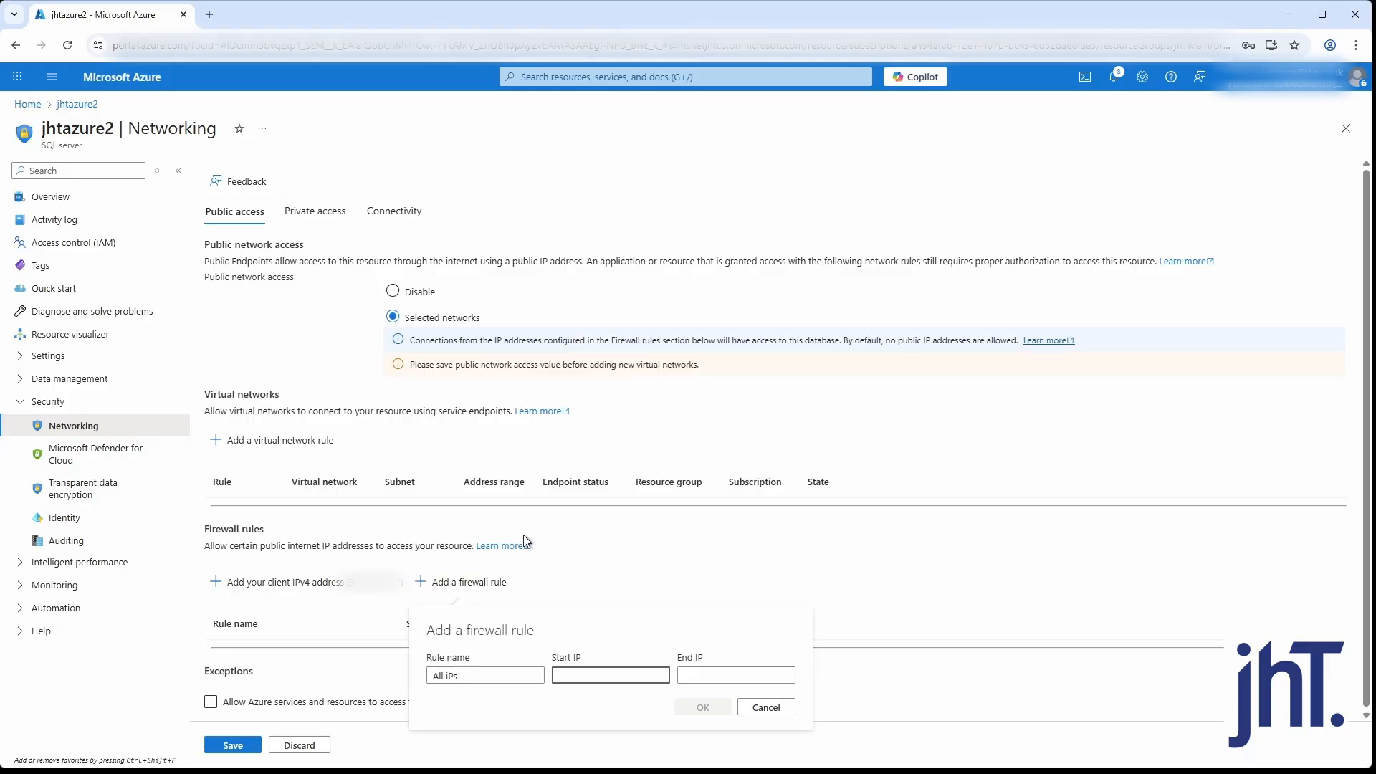
{"action": "type", "text": "000"}
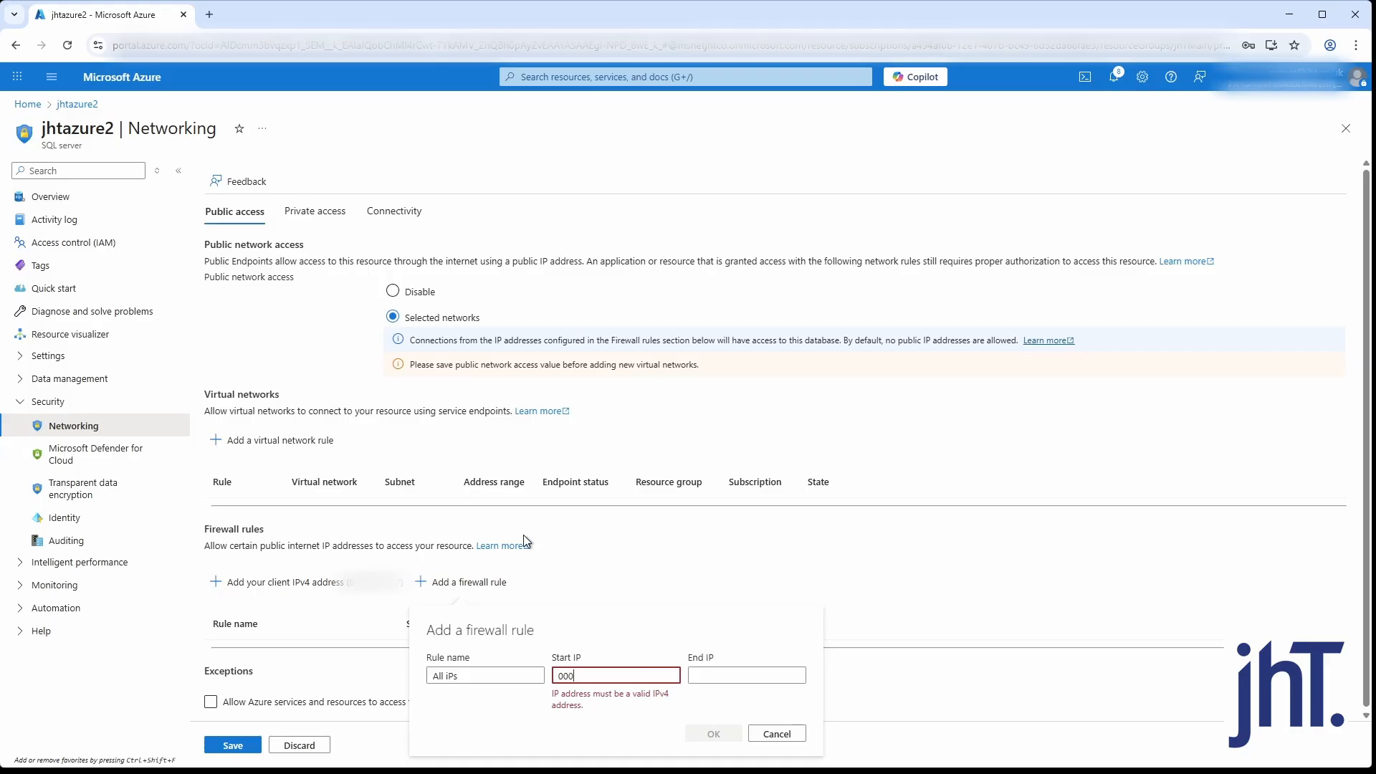
{"action": "type", "text": ".000.000.000"}
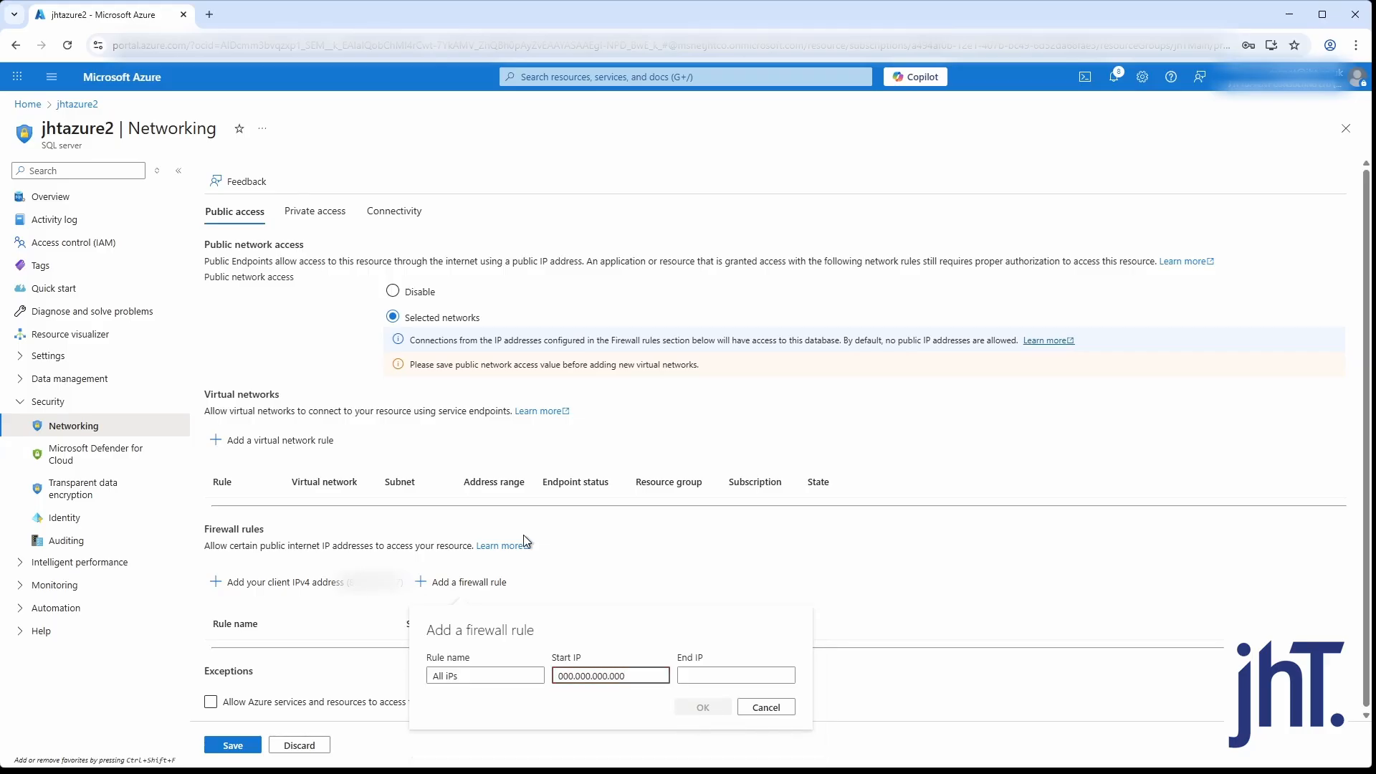
{"action": "key", "text": "Tab"}
{"action": "type", "text": "255"}
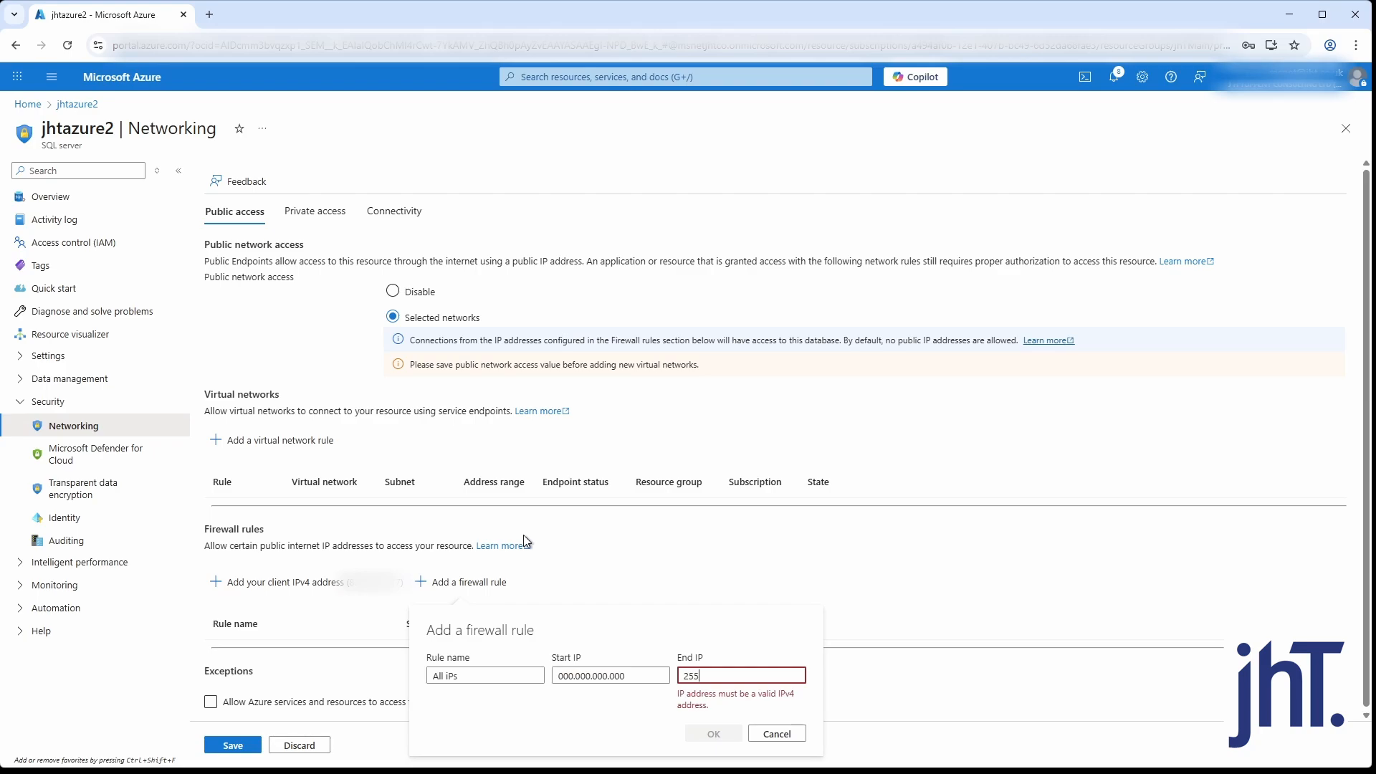
{"action": "type", "text": ".255"}
{"action": "type", "text": ".255.255"}
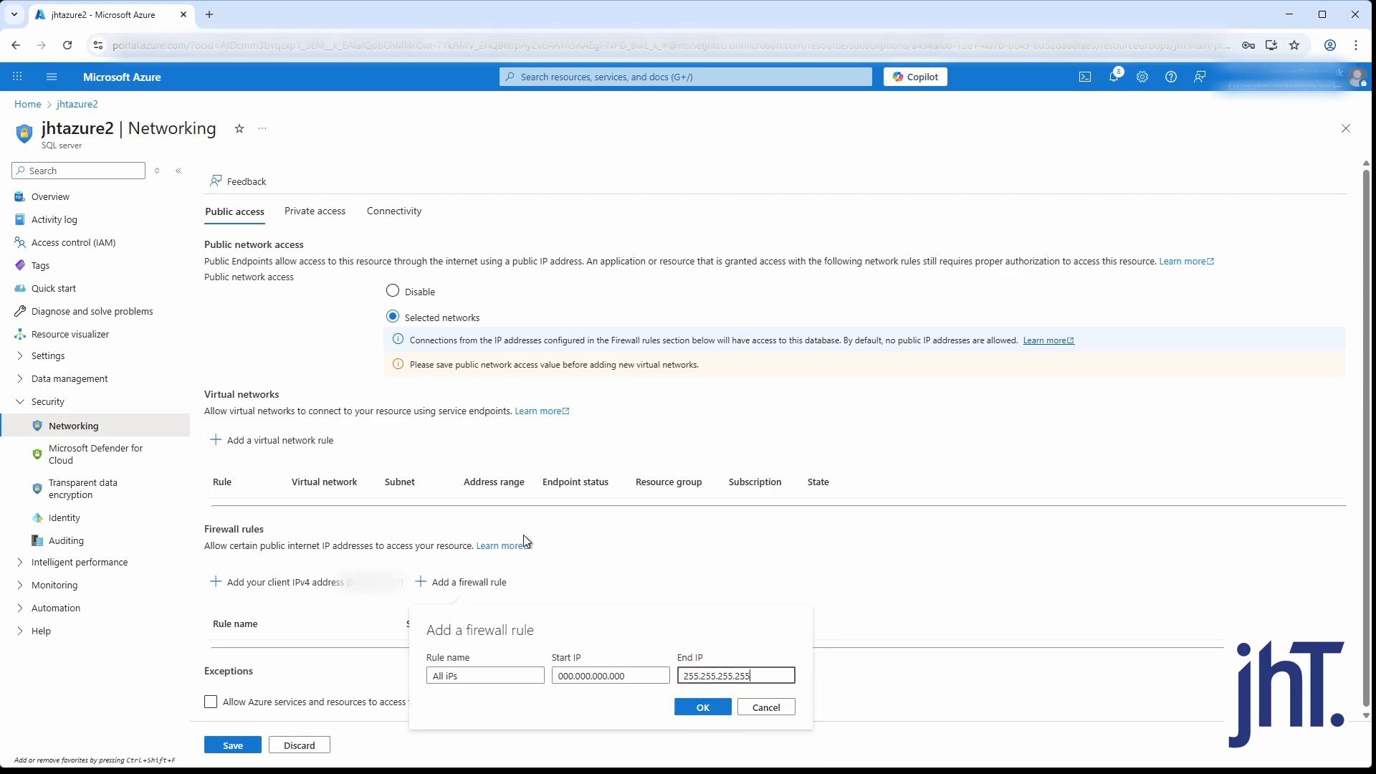
{"action": "left_click", "coordinate": [722, 708]}
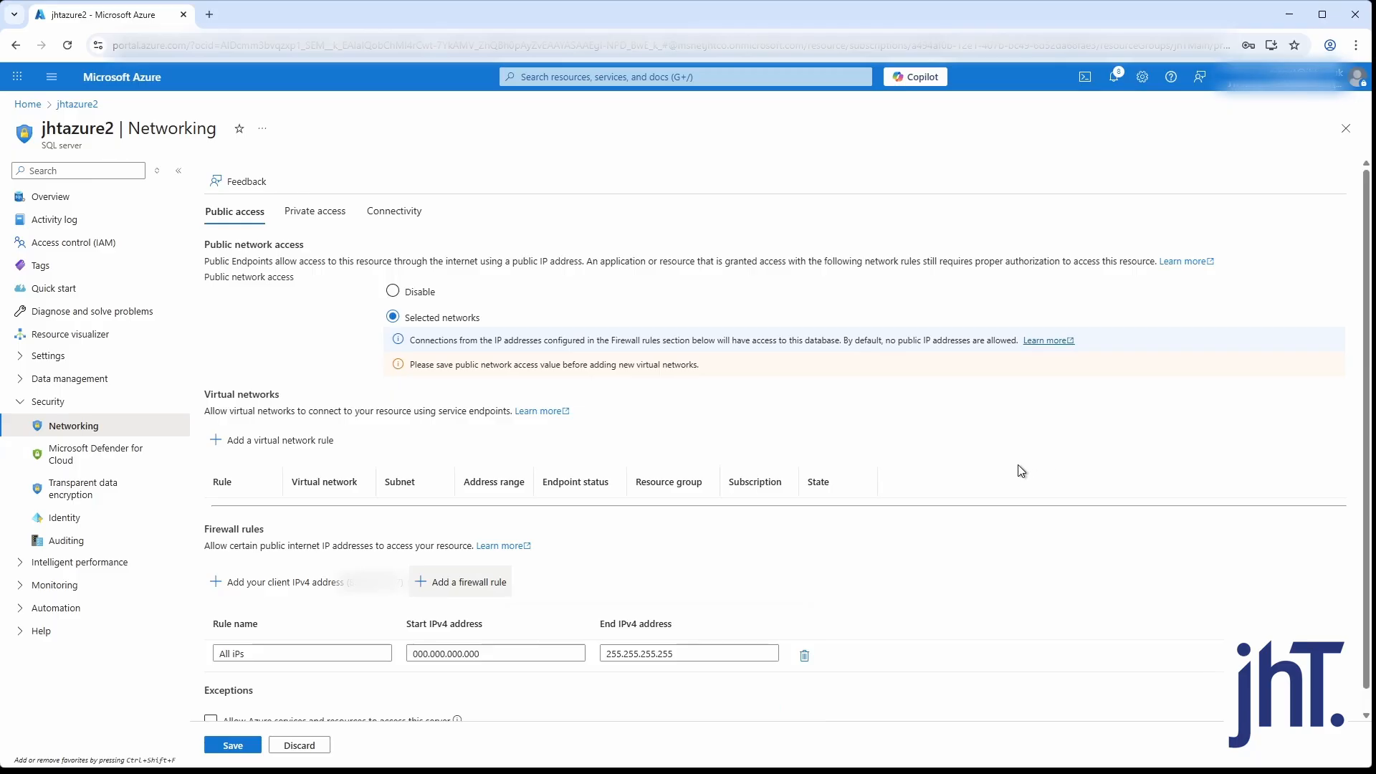
{"action": "left_click", "coordinate": [233, 745]}
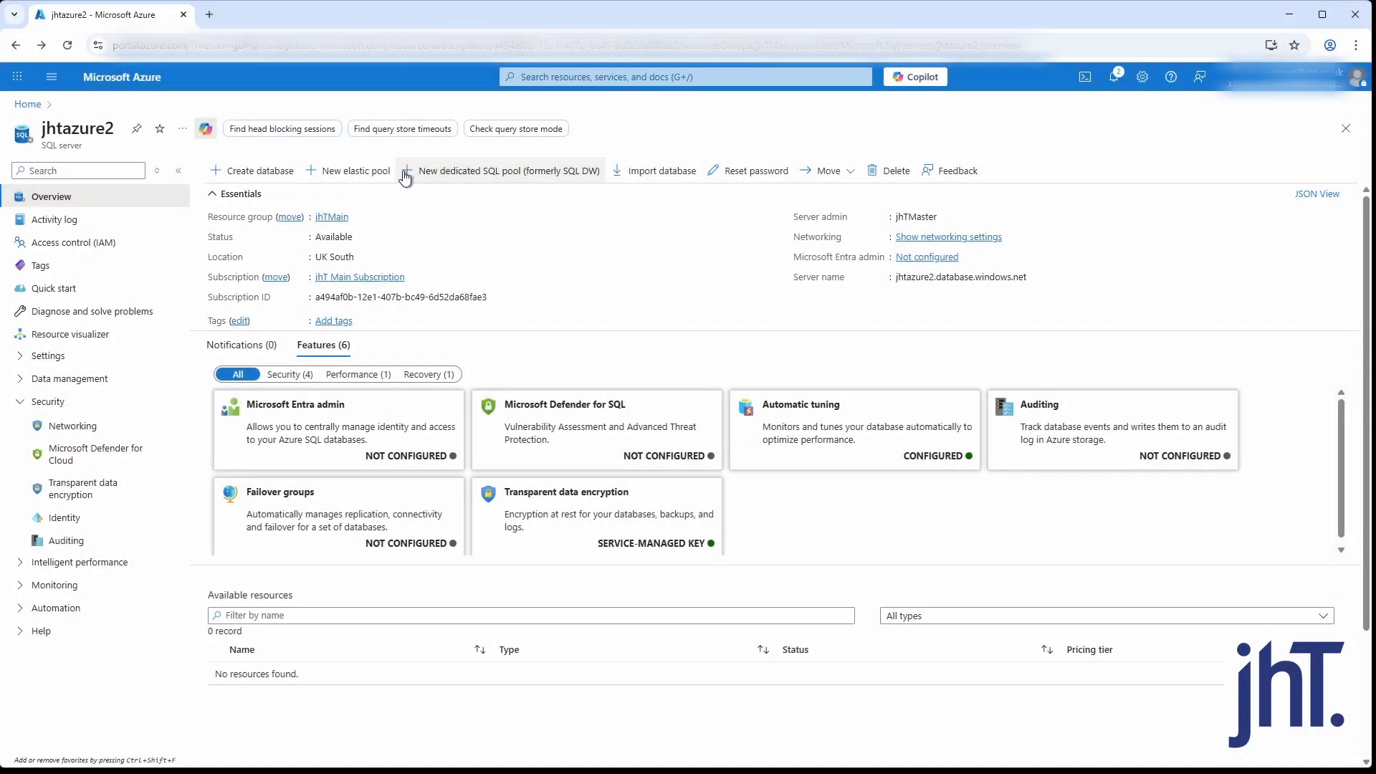
Step: Start creating a SQL database on the jhtazure2 server and name it NewDB
{"action": "left_click", "coordinate": [264, 174]}
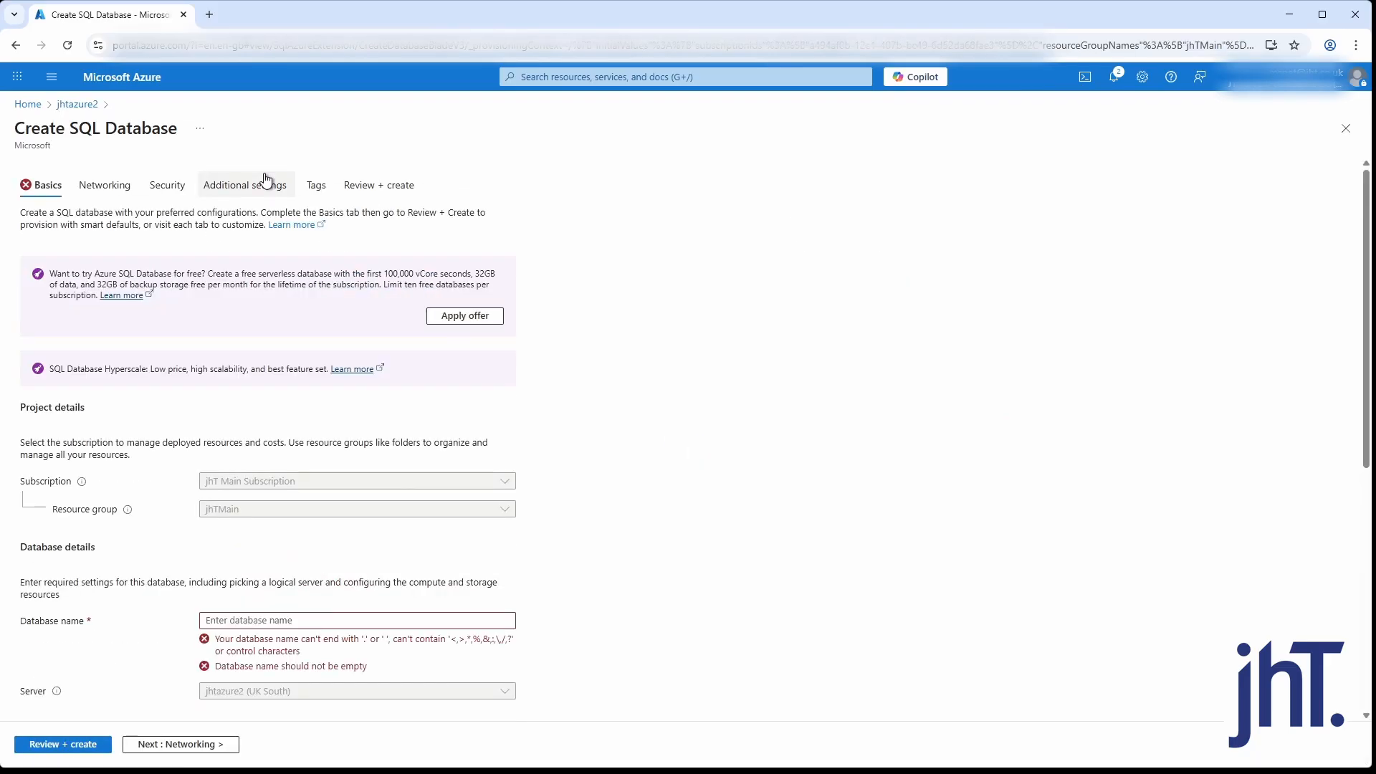
{"action": "left_click", "coordinate": [279, 618]}
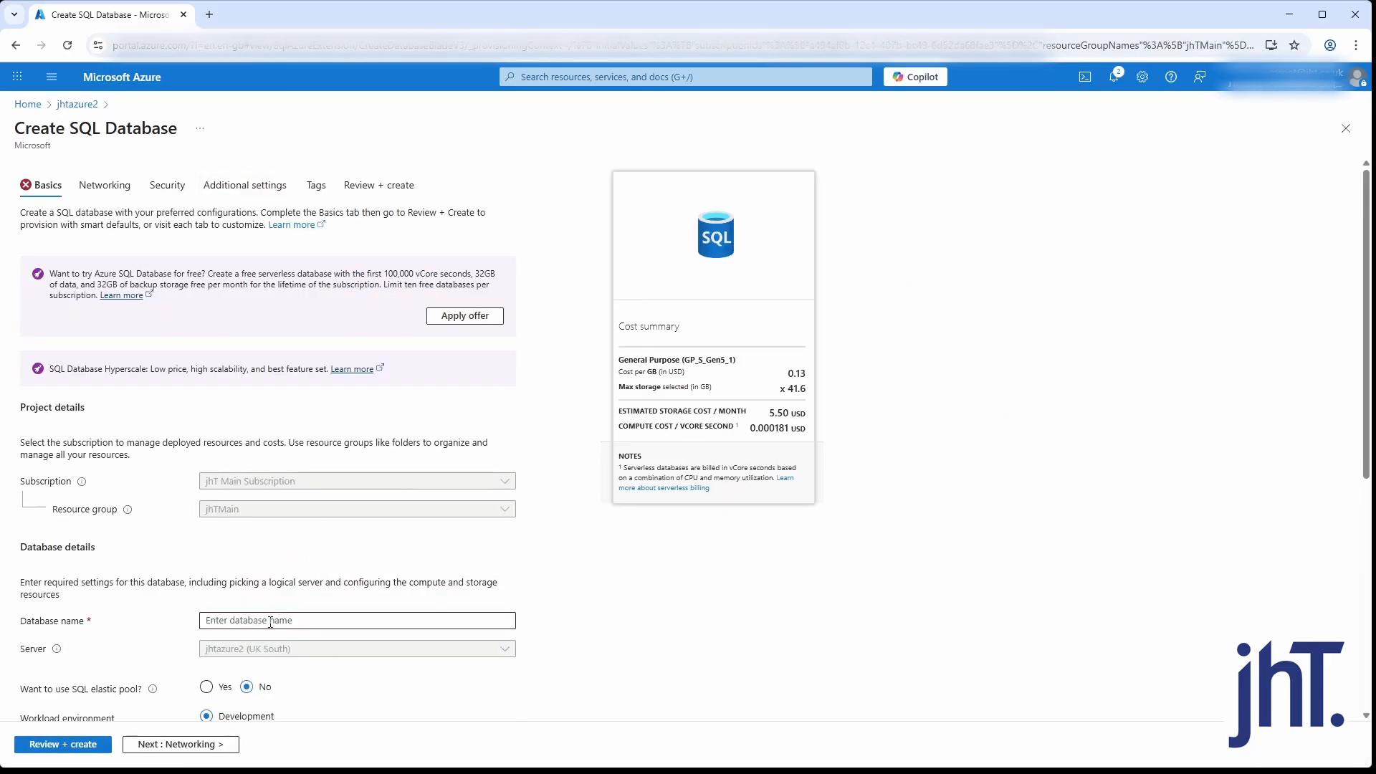
{"action": "type", "text": "NewDB"}
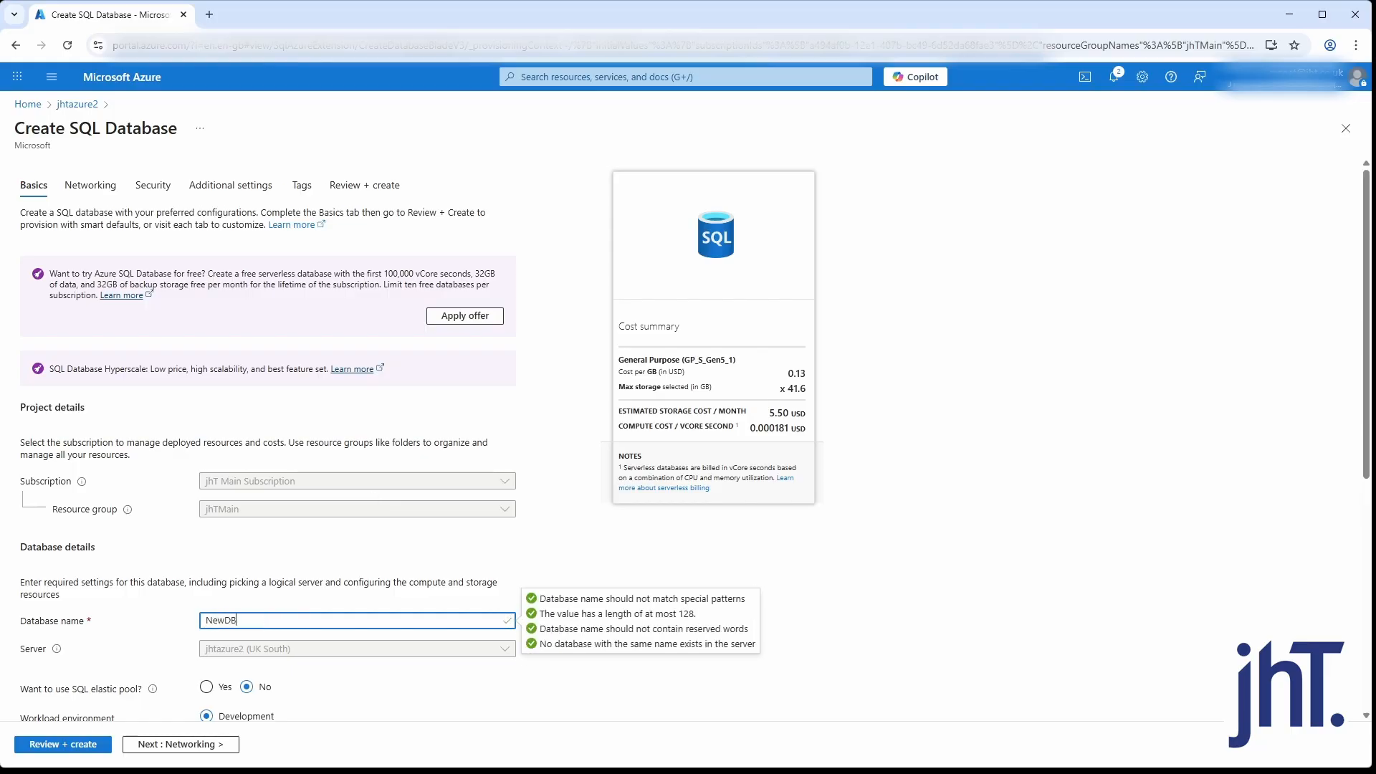
Step: Set the database's service tier to Basic (For less demanding workloads), apply it, and create the database
{"action": "scroll", "coordinate": [363, 552], "scroll_direction": "down", "scroll_amount": 3}
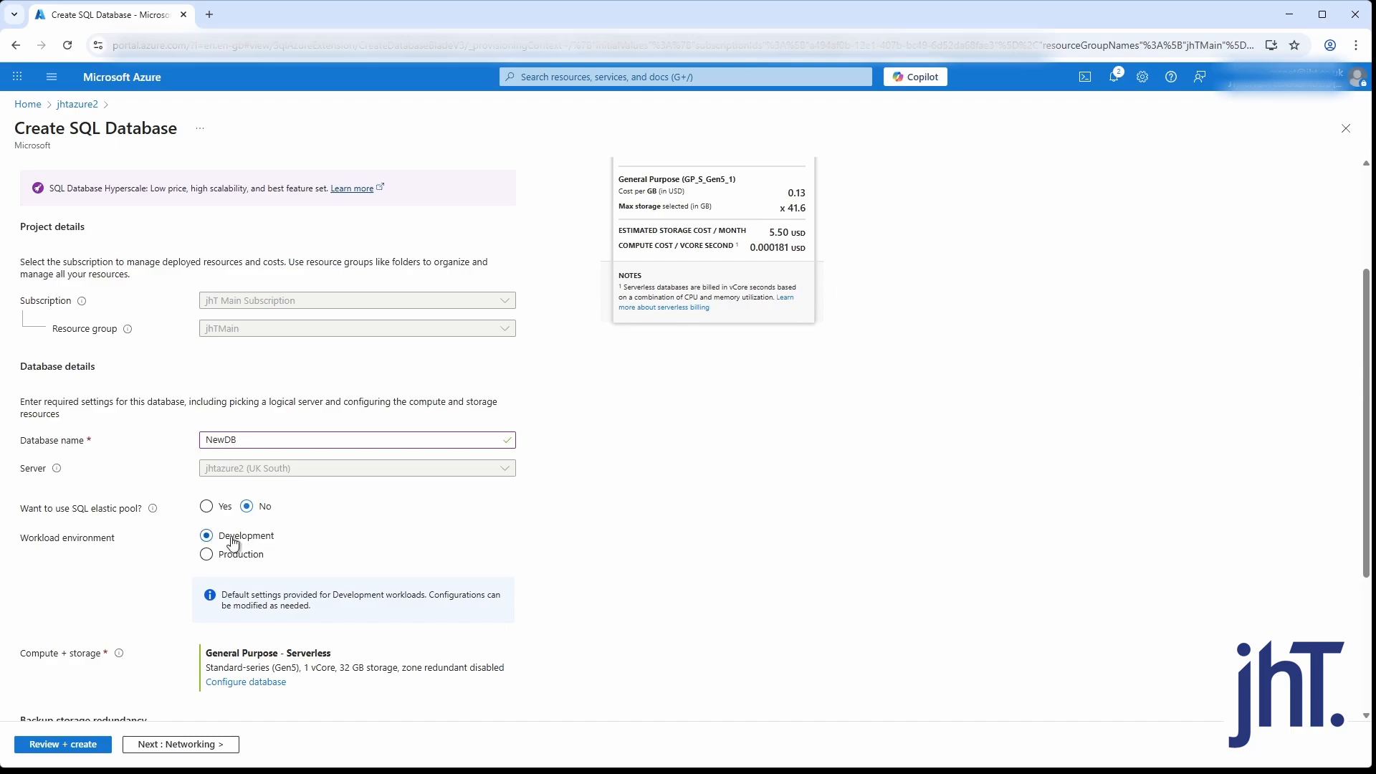
{"action": "left_click", "coordinate": [230, 682]}
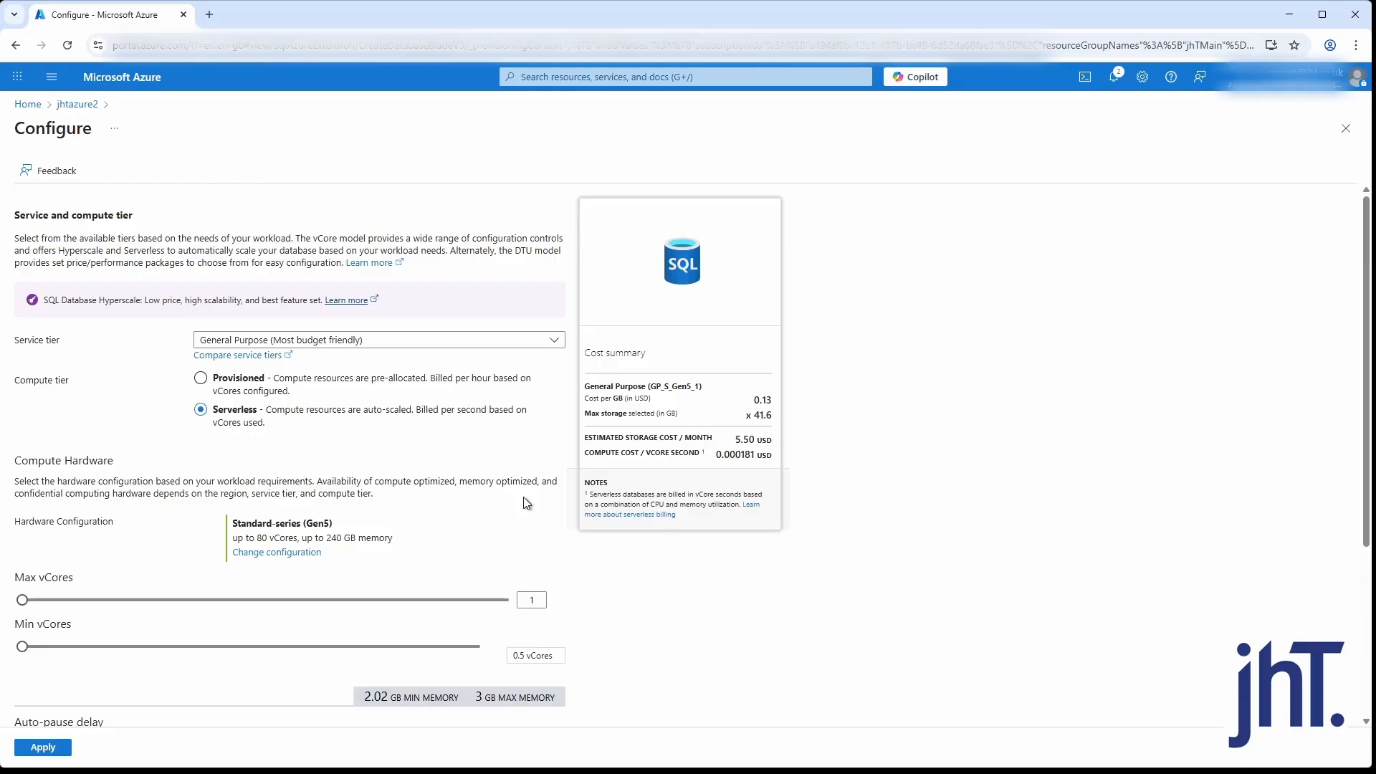
{"action": "left_click", "coordinate": [540, 342]}
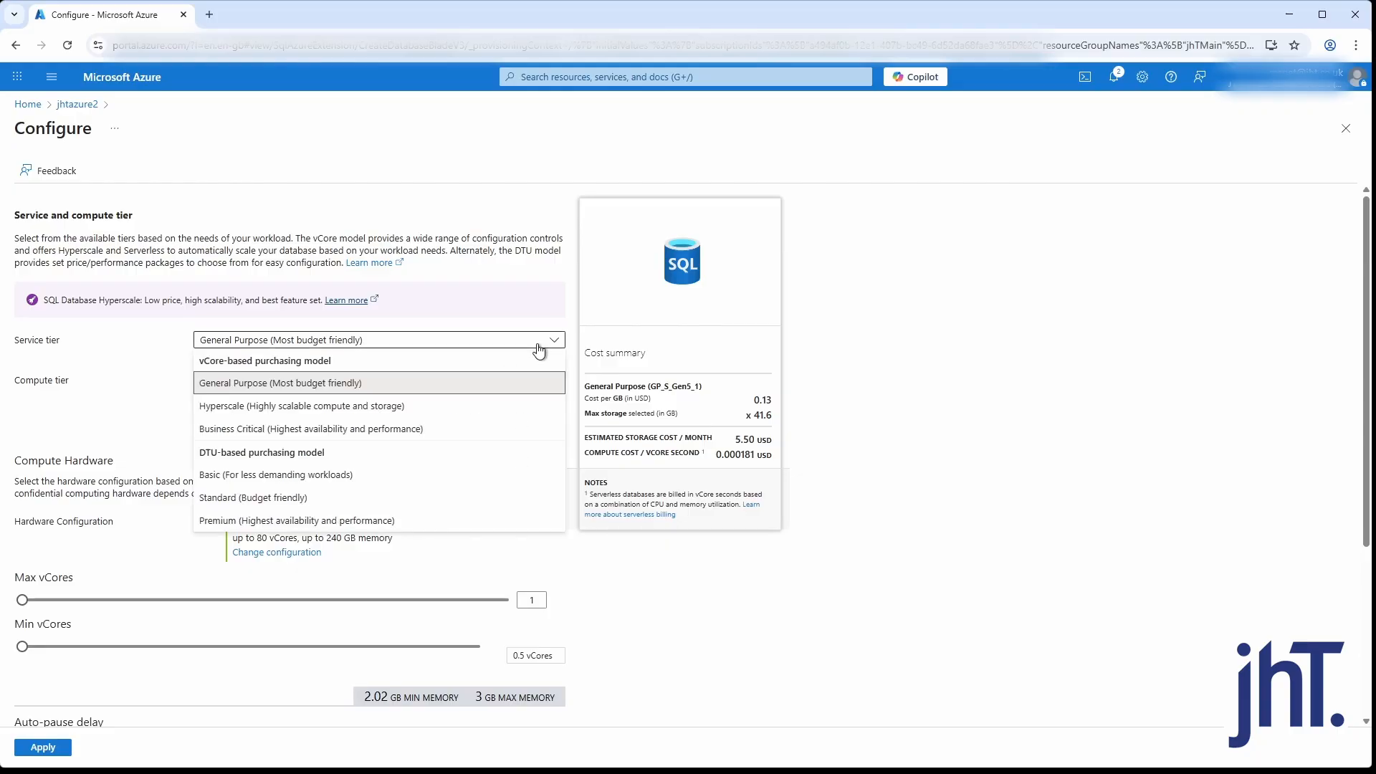
{"action": "left_click", "coordinate": [276, 474]}
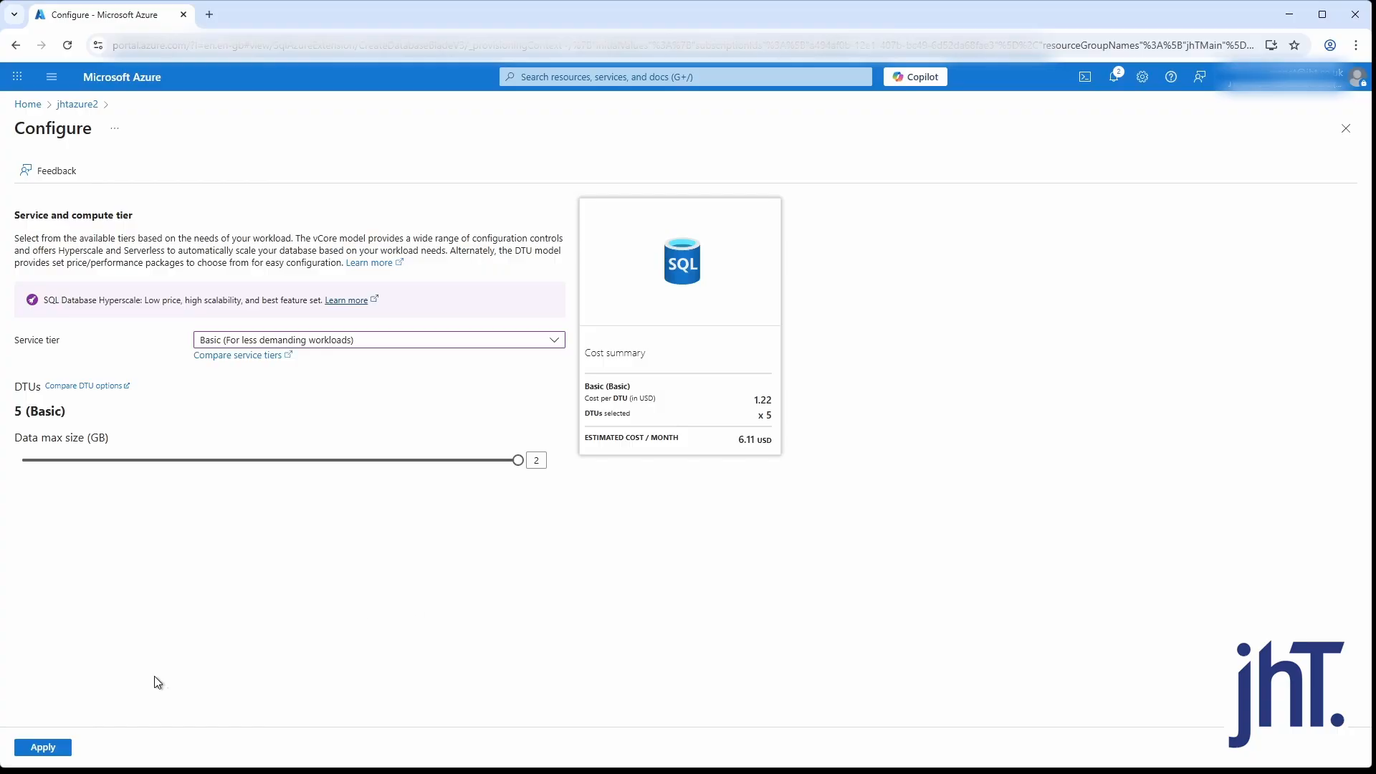
{"action": "left_click", "coordinate": [43, 747]}
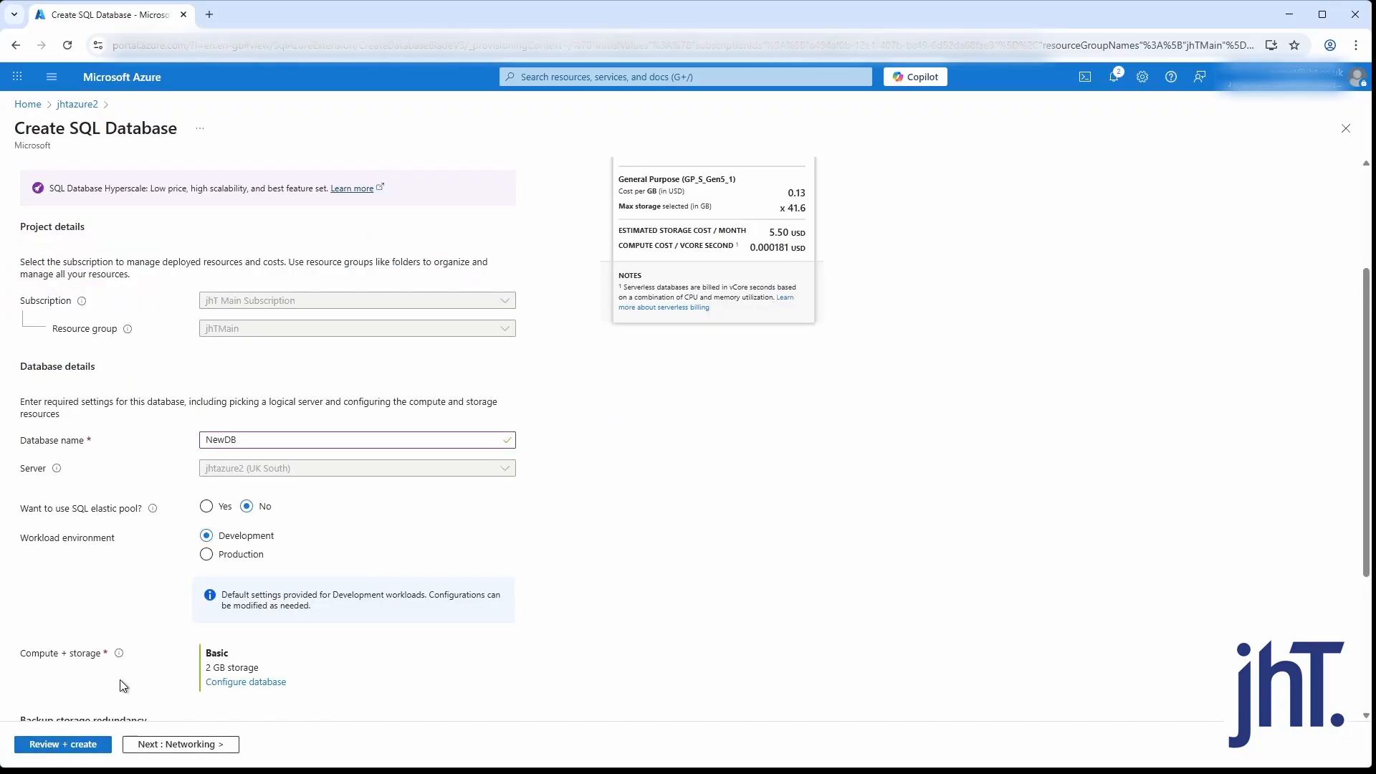
{"action": "left_click", "coordinate": [49, 748]}
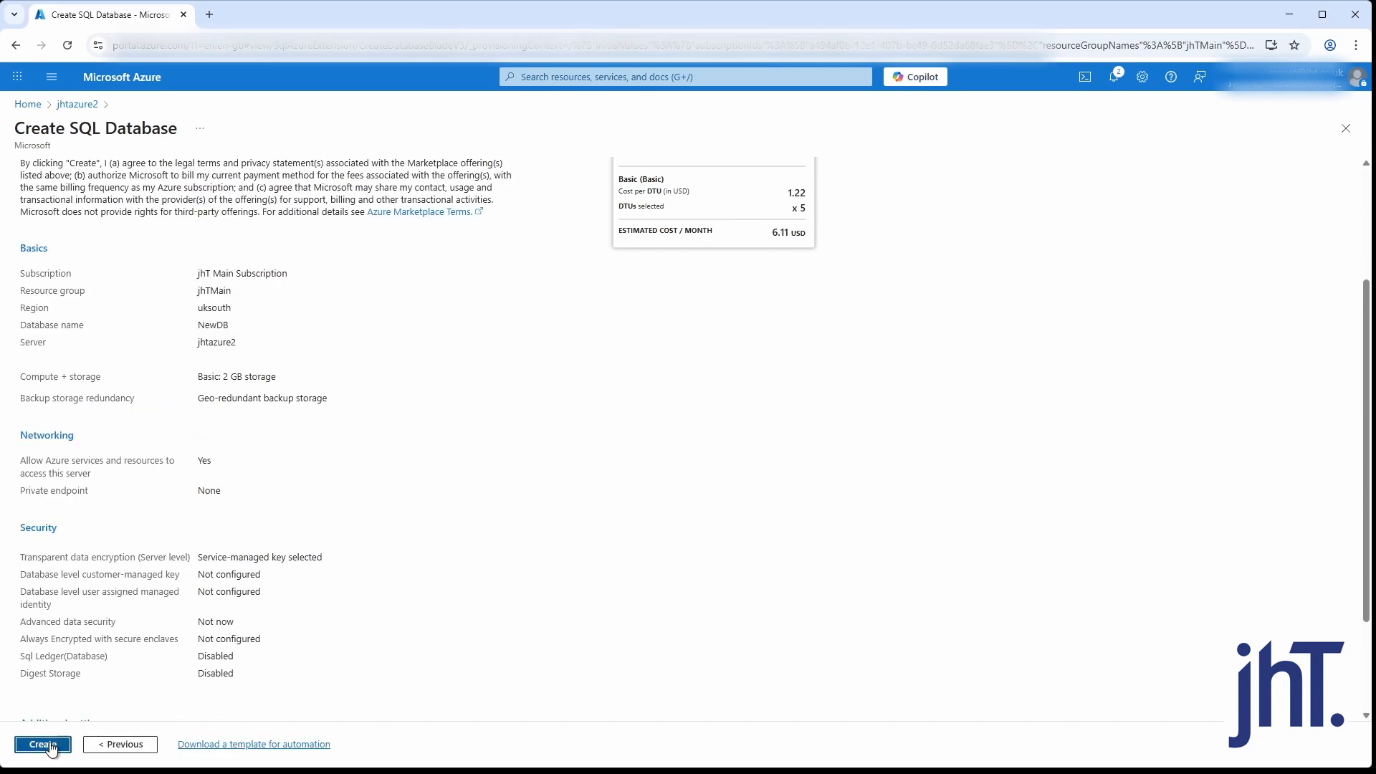
{"action": "left_click", "coordinate": [48, 747]}
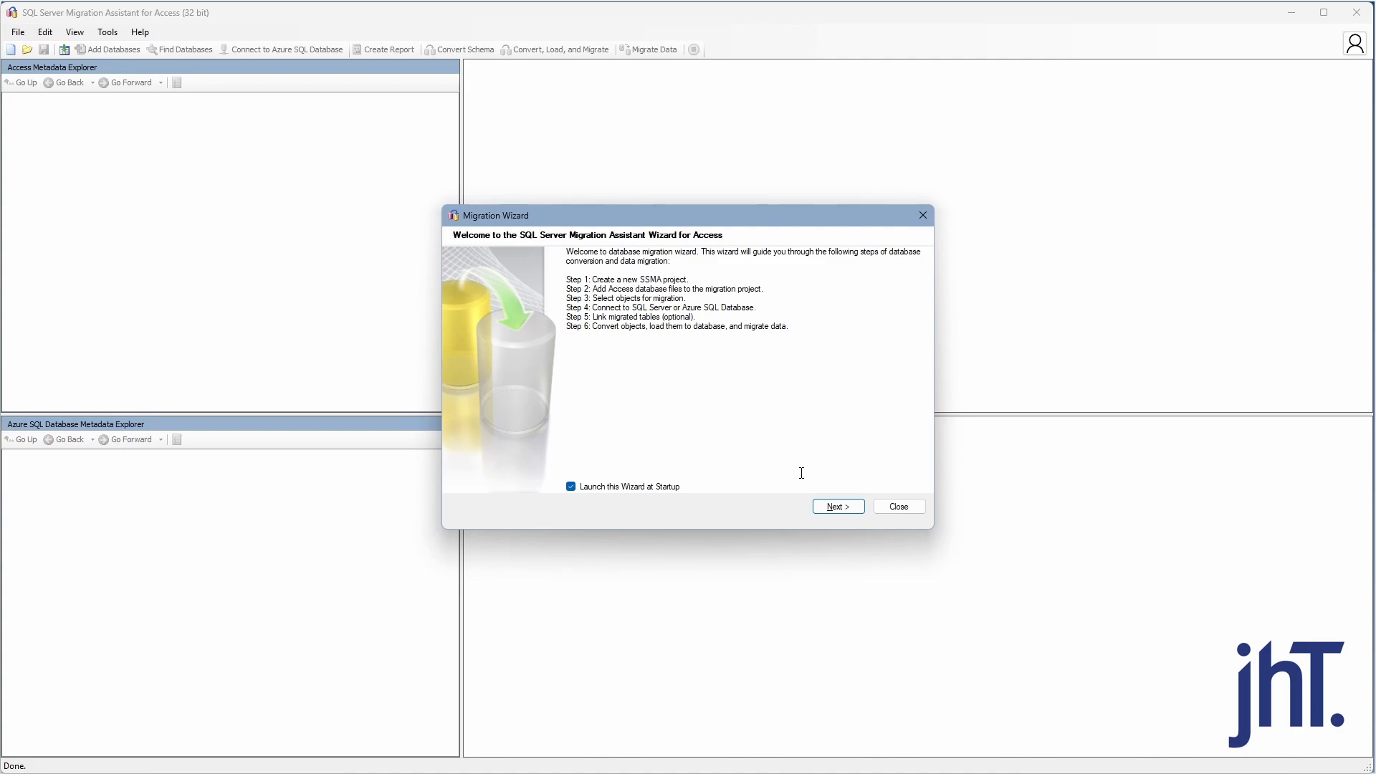
Step: In SQL Server Migration Assistant for Access, create the project SqlMigration1 in C:\Temp\NewDB with Azure SQL Database as the target
{"action": "left_click", "coordinate": [838, 508]}
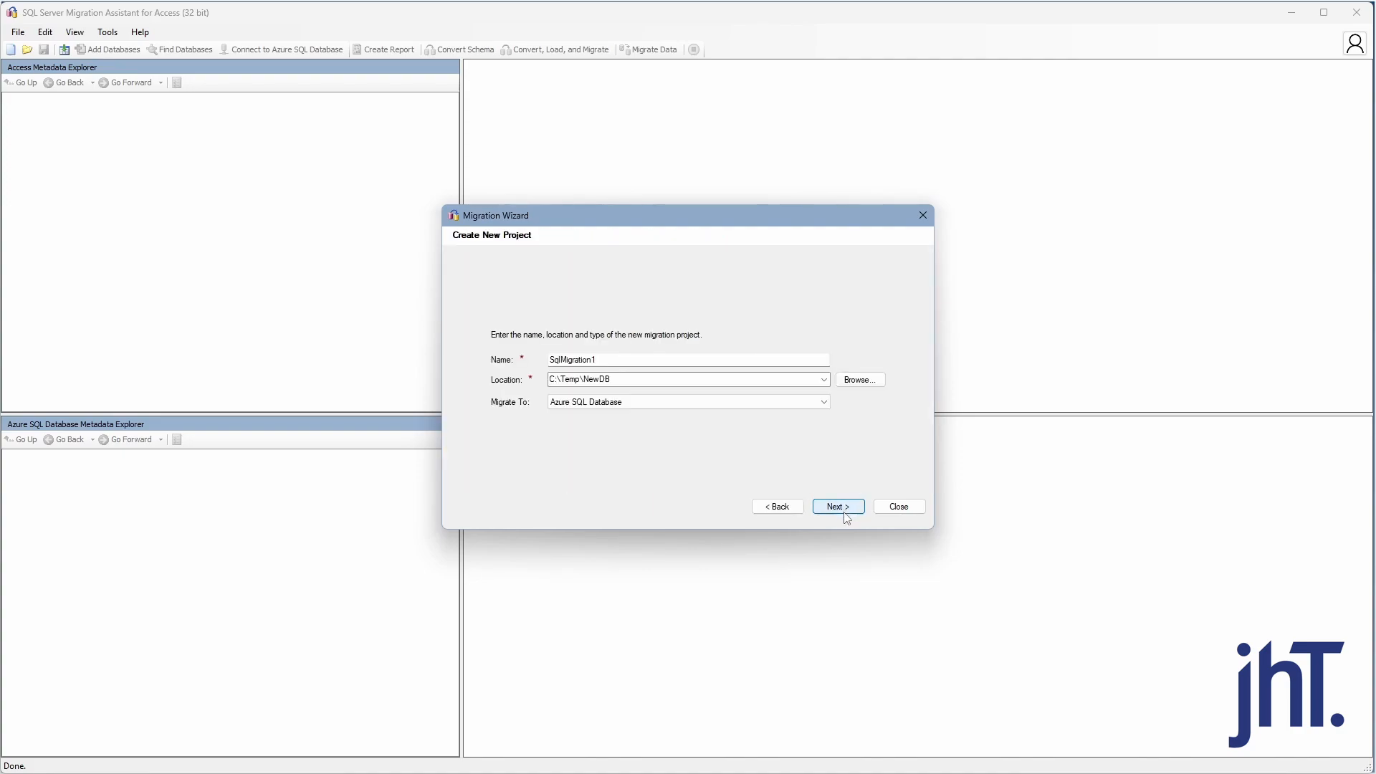
{"action": "left_click", "coordinate": [674, 360]}
{"action": "left_click", "coordinate": [867, 381]}
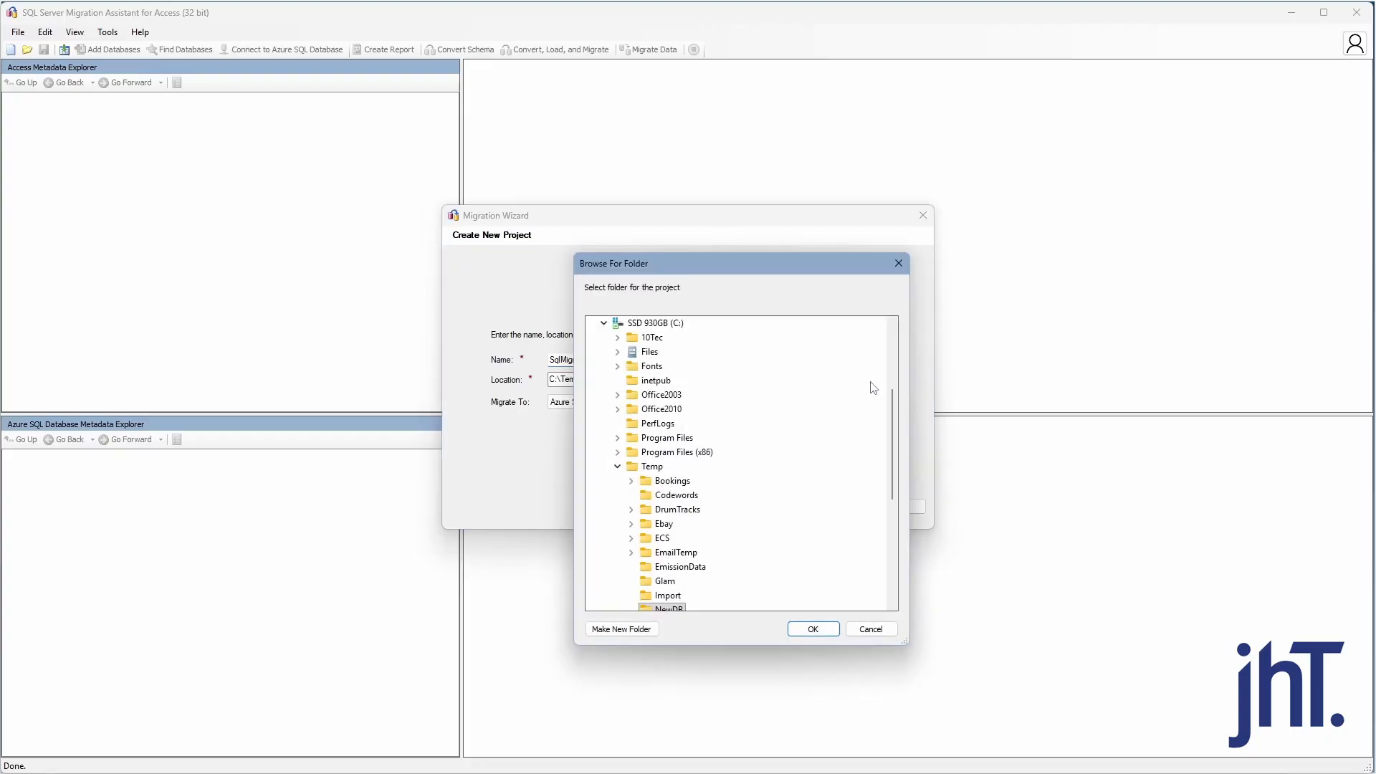
{"action": "left_click", "coordinate": [823, 629]}
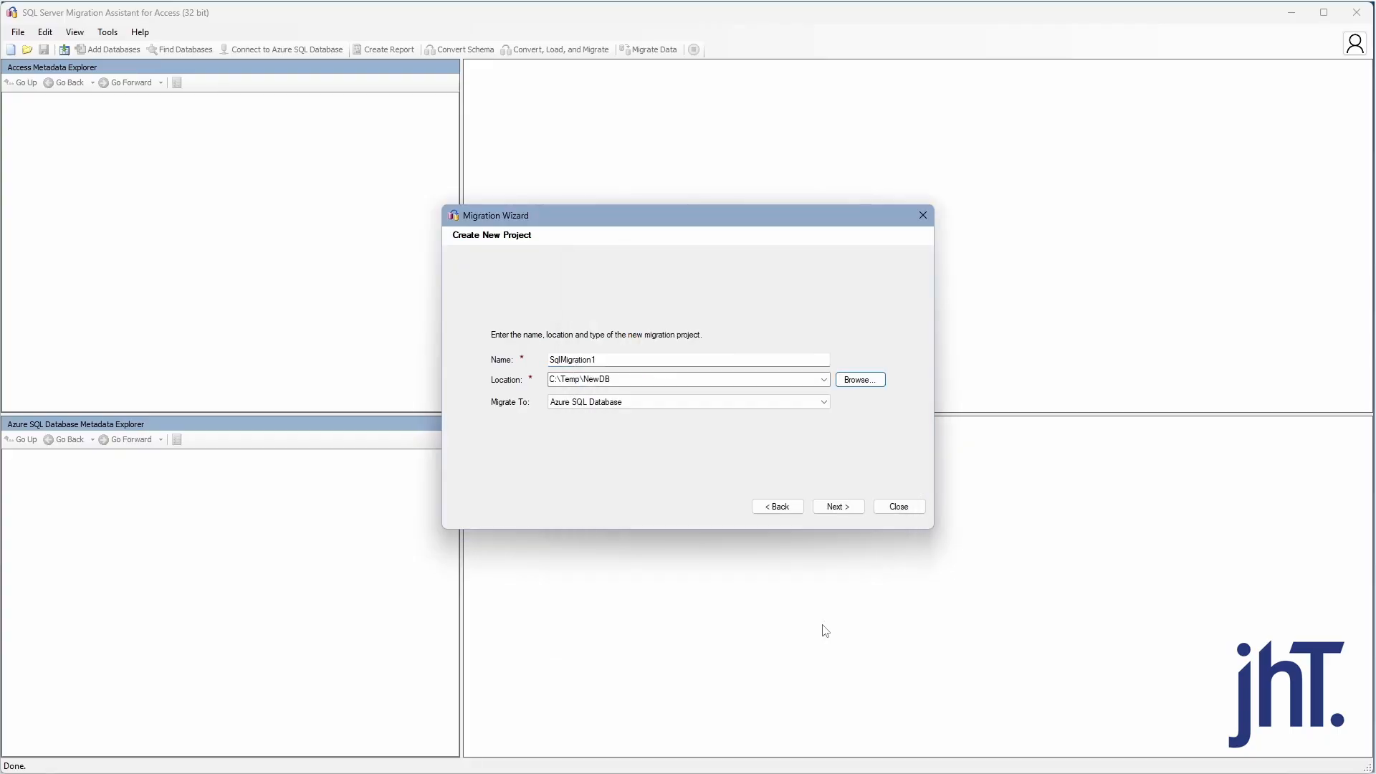
{"action": "left_click", "coordinate": [714, 402]}
{"action": "left_click", "coordinate": [674, 454]}
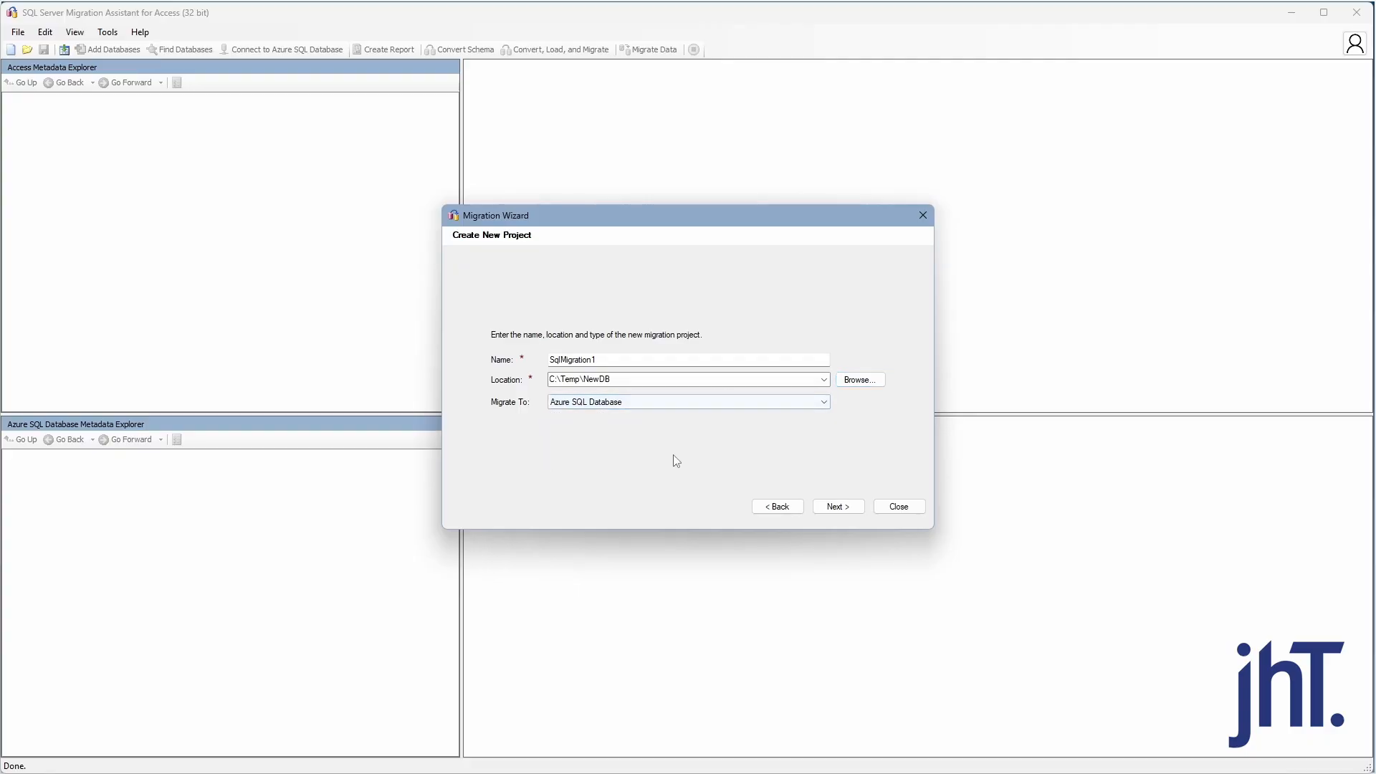
{"action": "left_click", "coordinate": [849, 510]}
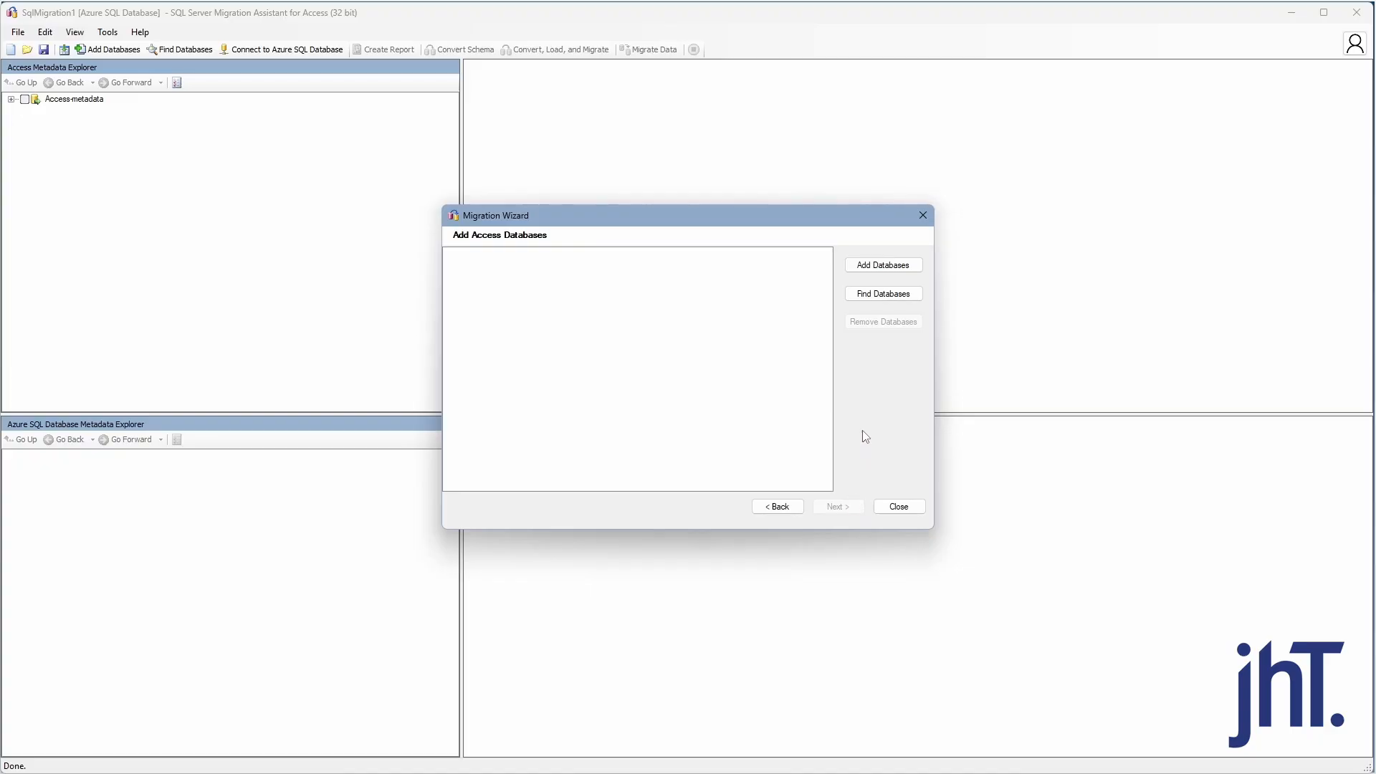
Step: Add the Access database StaffTest_v101.mdb from the DemoDatabase folder to the migration project and continue to object selection
{"action": "left_click", "coordinate": [866, 267]}
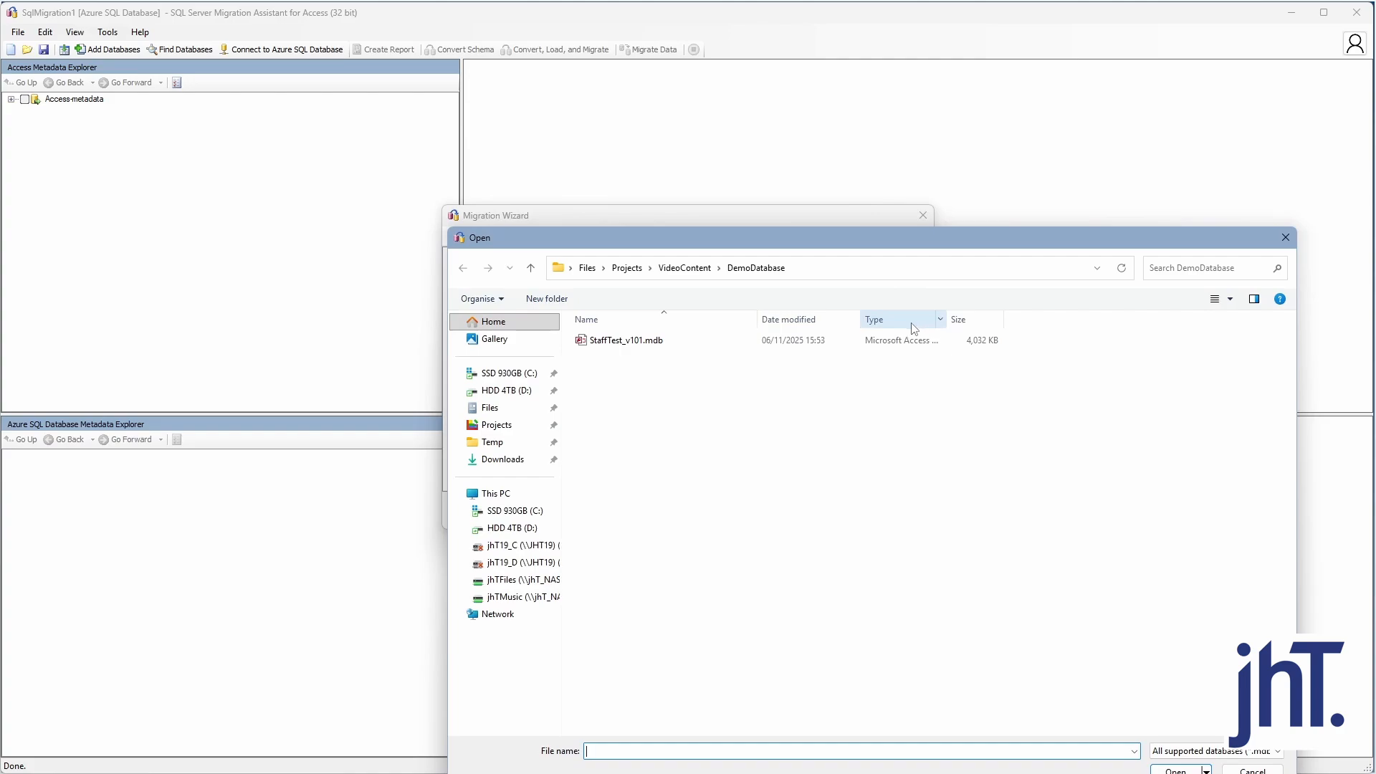
{"action": "left_click", "coordinate": [897, 341]}
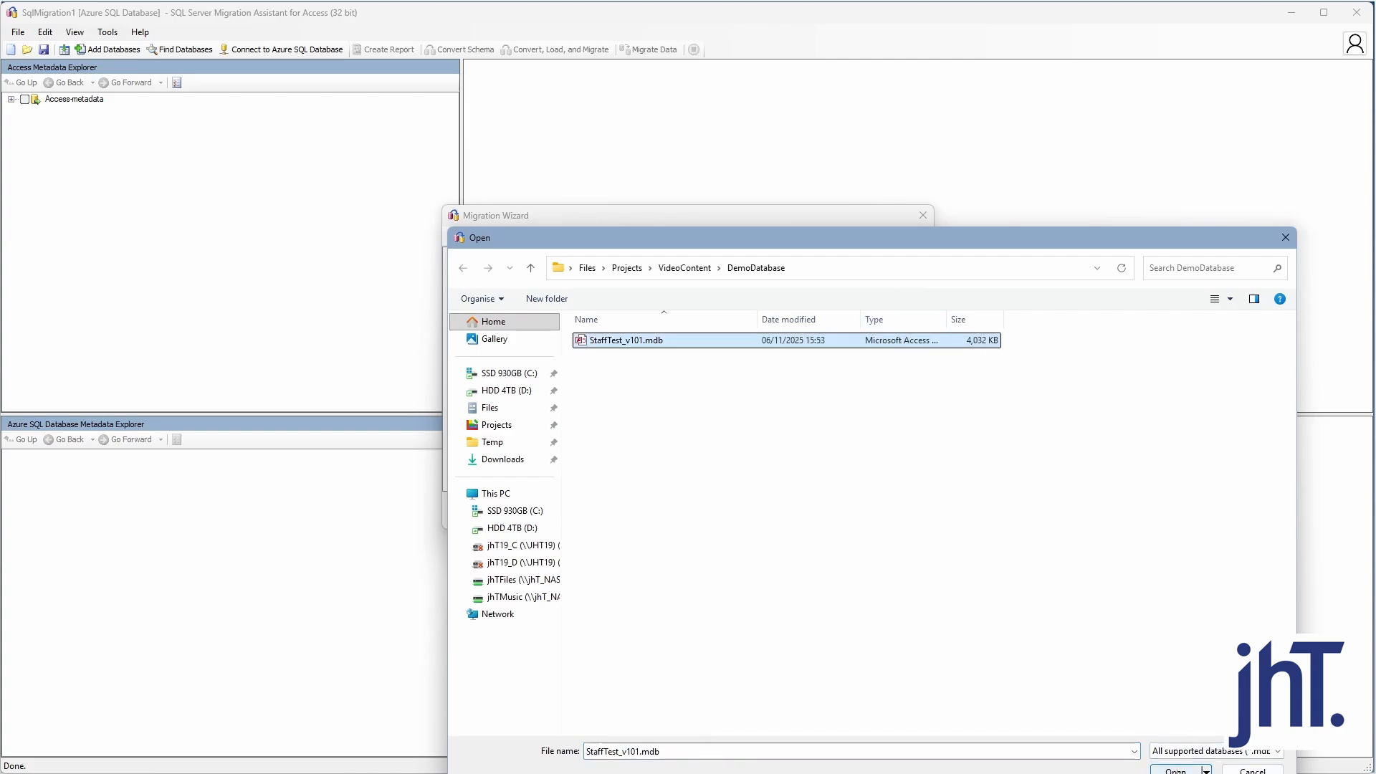
{"action": "left_click", "coordinate": [1179, 770]}
{"action": "left_click", "coordinate": [837, 506]}
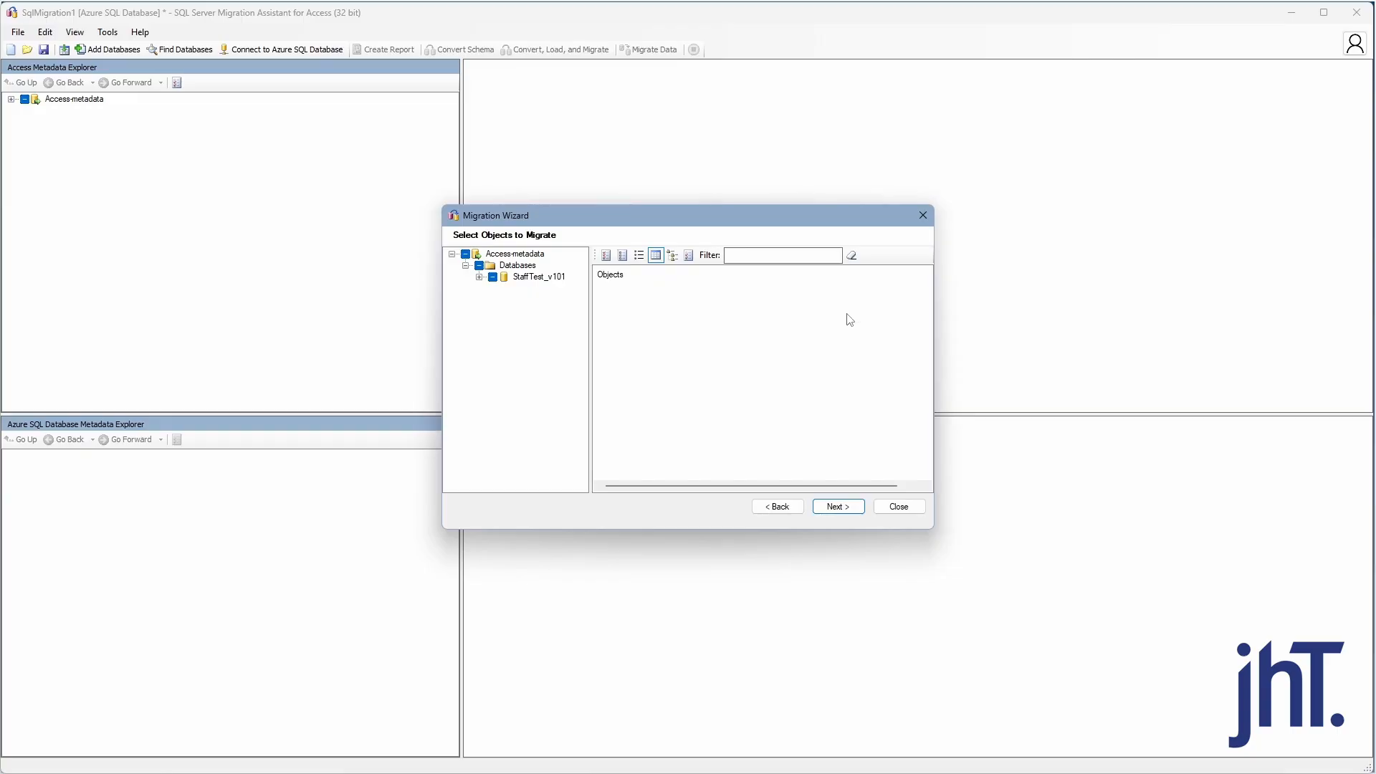
Step: Expand the StaffTest_v101 tables, keep all of them selected for migration without the queries, and continue to the connection settings
{"action": "left_click", "coordinate": [479, 276]}
{"action": "left_click", "coordinate": [493, 300]}
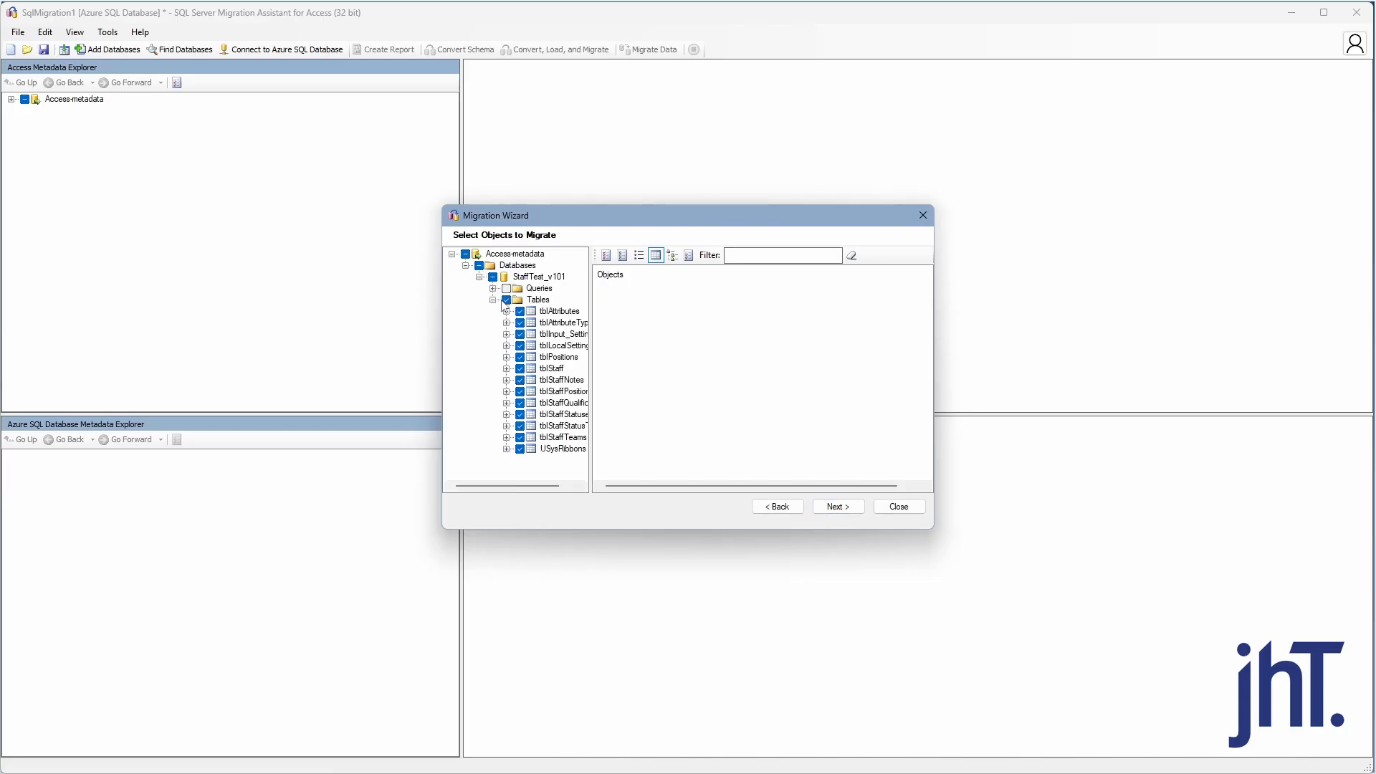
{"action": "left_click", "coordinate": [837, 508]}
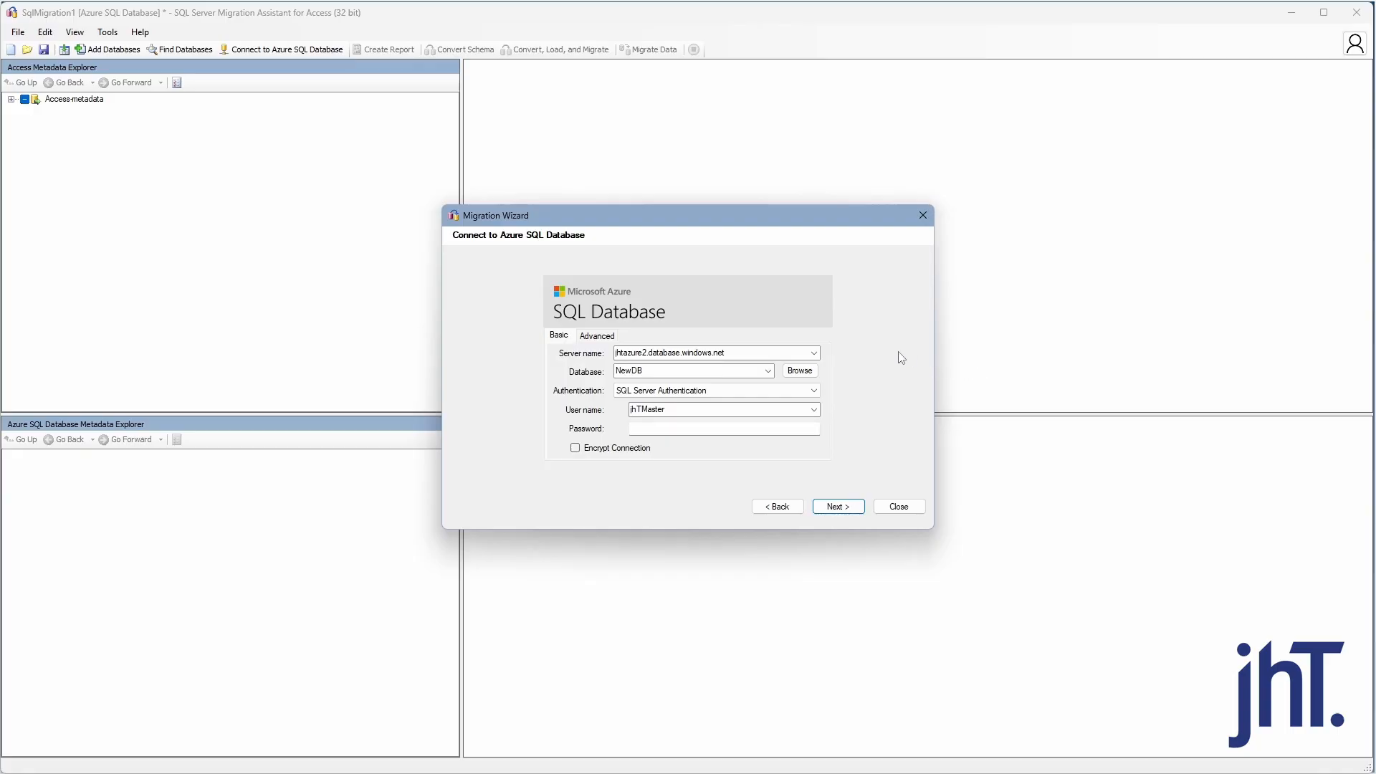
Step: Connect the migration to the NewDB database on jhtazure2.database.windows.net with SQL Server Authentication, entering the account password
{"action": "double_click", "coordinate": [745, 352]}
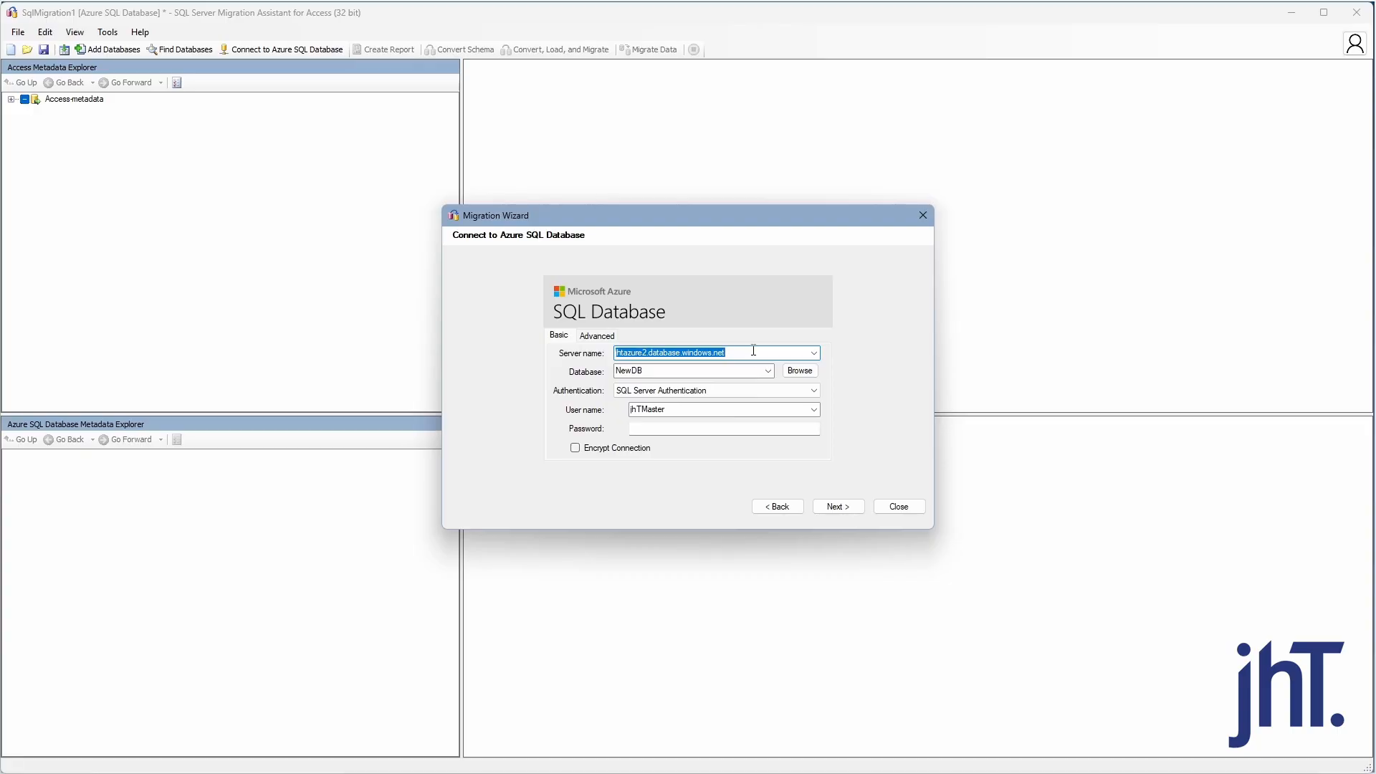
{"action": "double_click", "coordinate": [720, 371]}
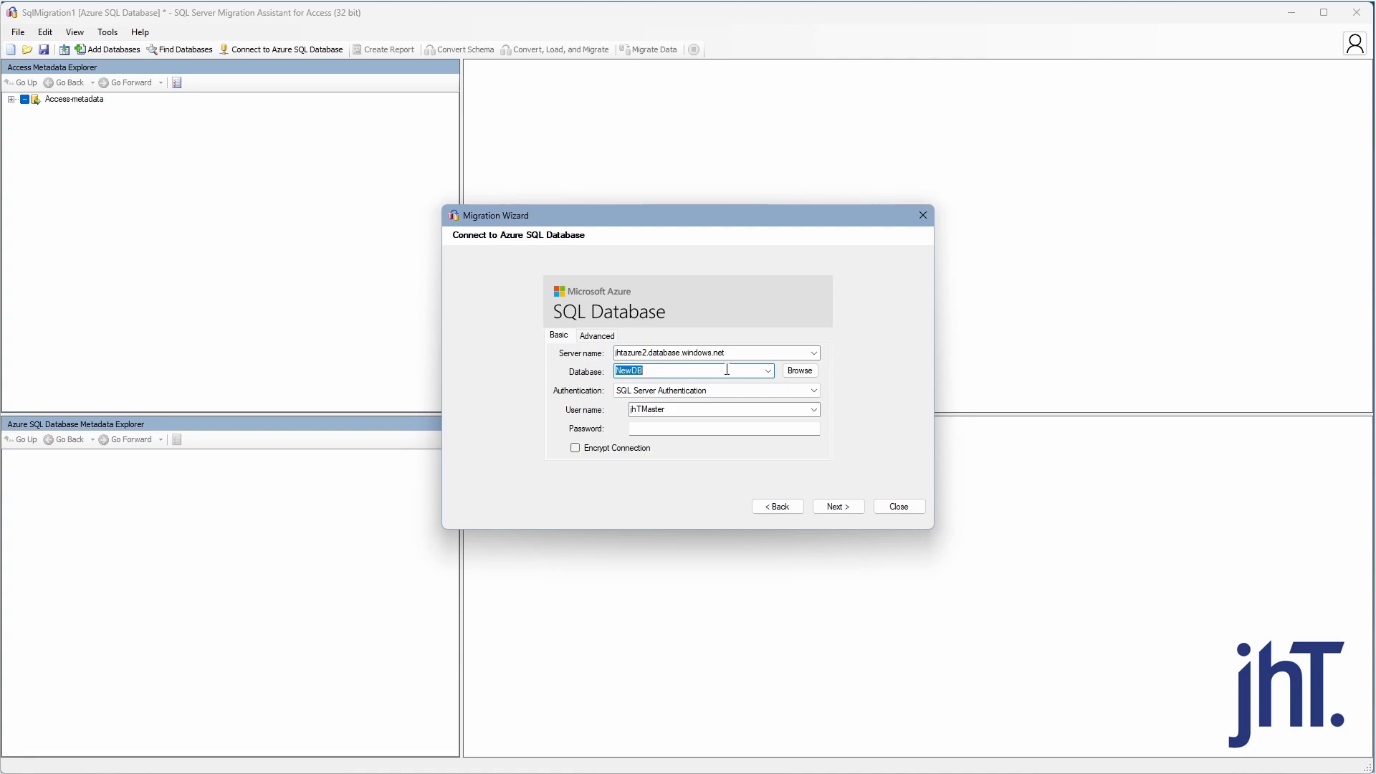
{"action": "double_click", "coordinate": [725, 408]}
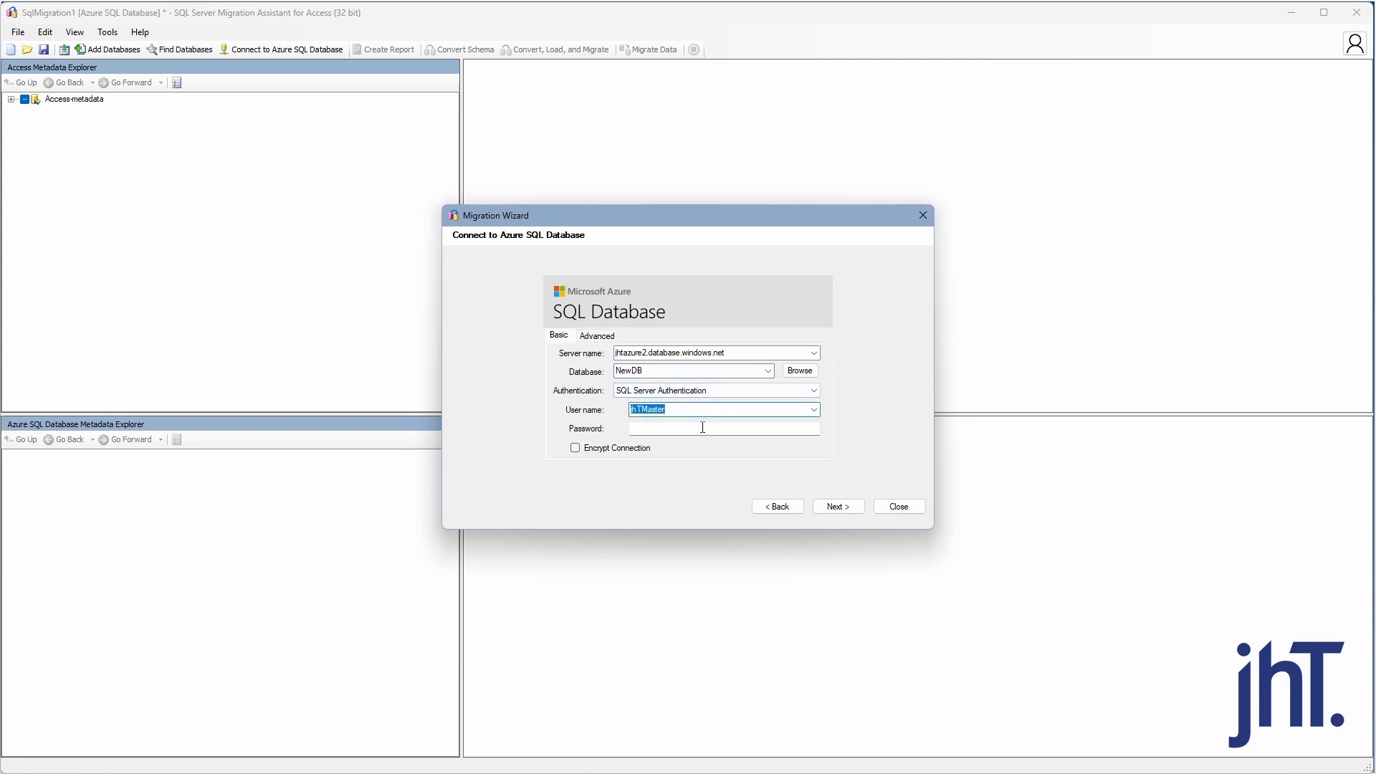
{"action": "left_click", "coordinate": [703, 428]}
{"action": "type", "text": "••"}
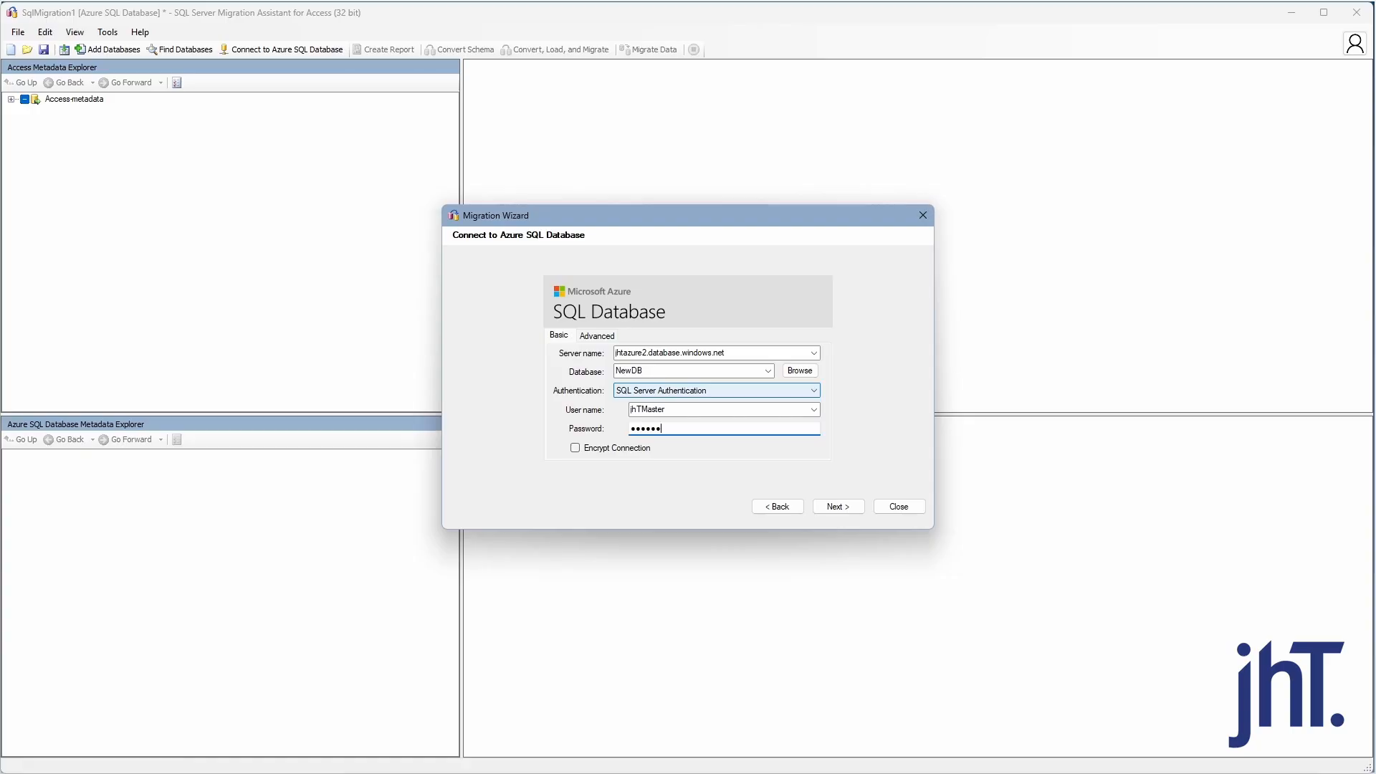
{"action": "type", "text": "•••••••"}
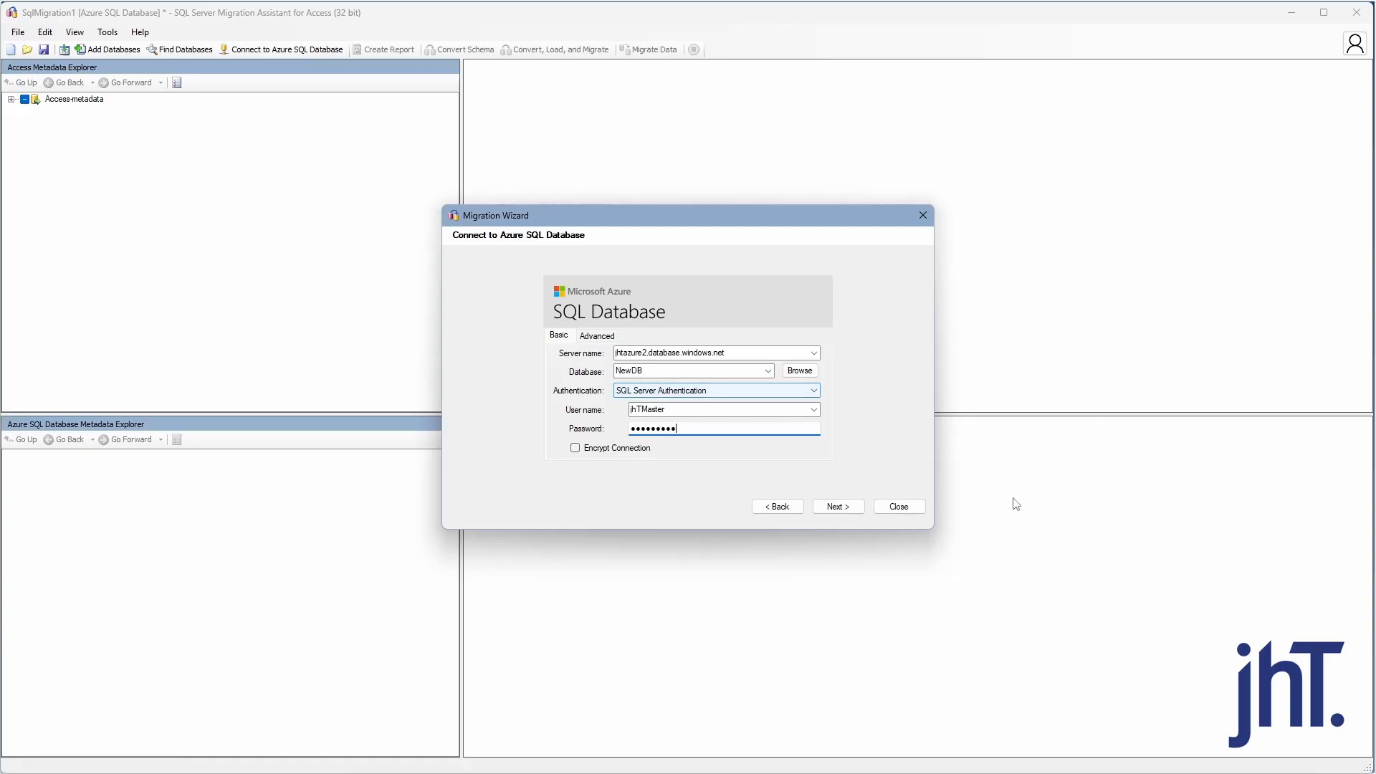
{"action": "left_click", "coordinate": [835, 507]}
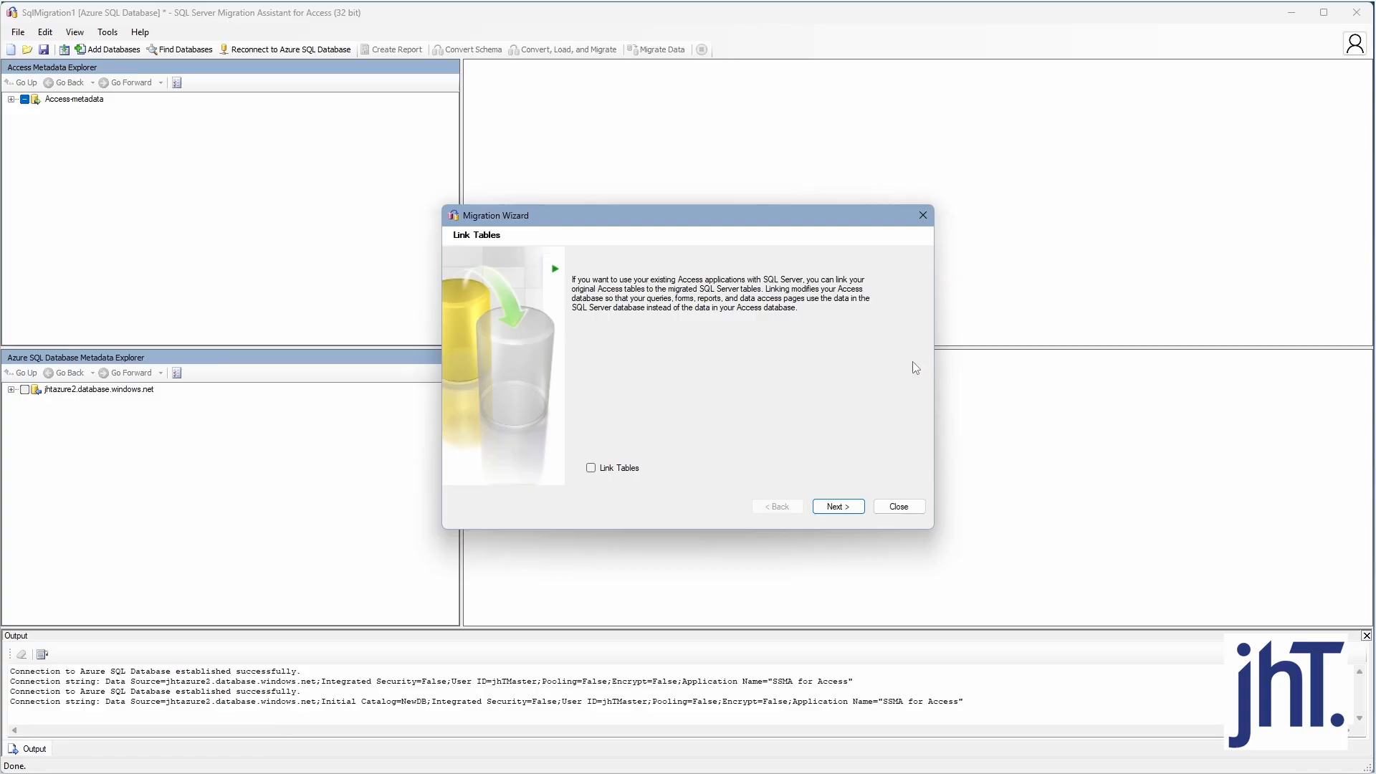
Step: Continue without linking tables, expand the Tables folder, synchronize all tables with the Azure database, and close the wizard when migration ends
{"action": "left_click", "coordinate": [840, 508]}
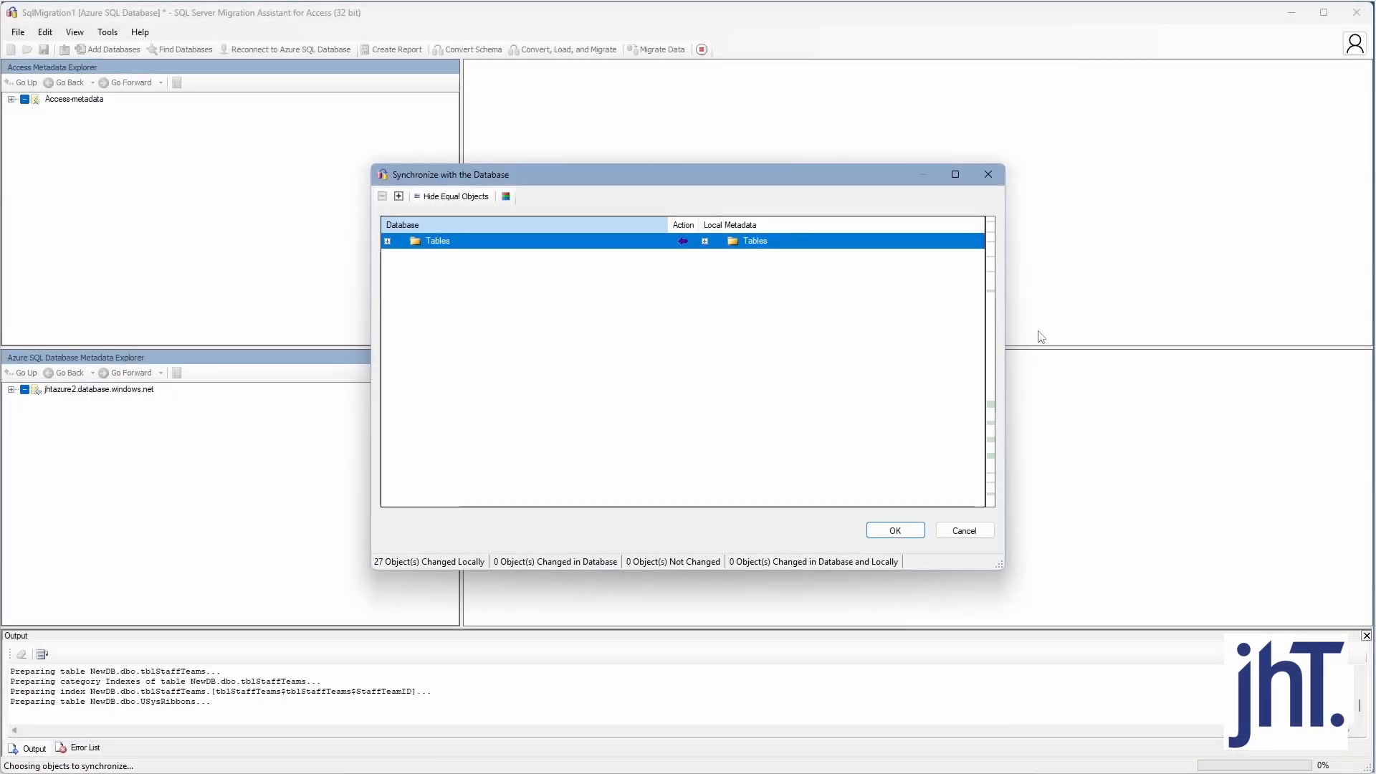
{"action": "left_click", "coordinate": [387, 240]}
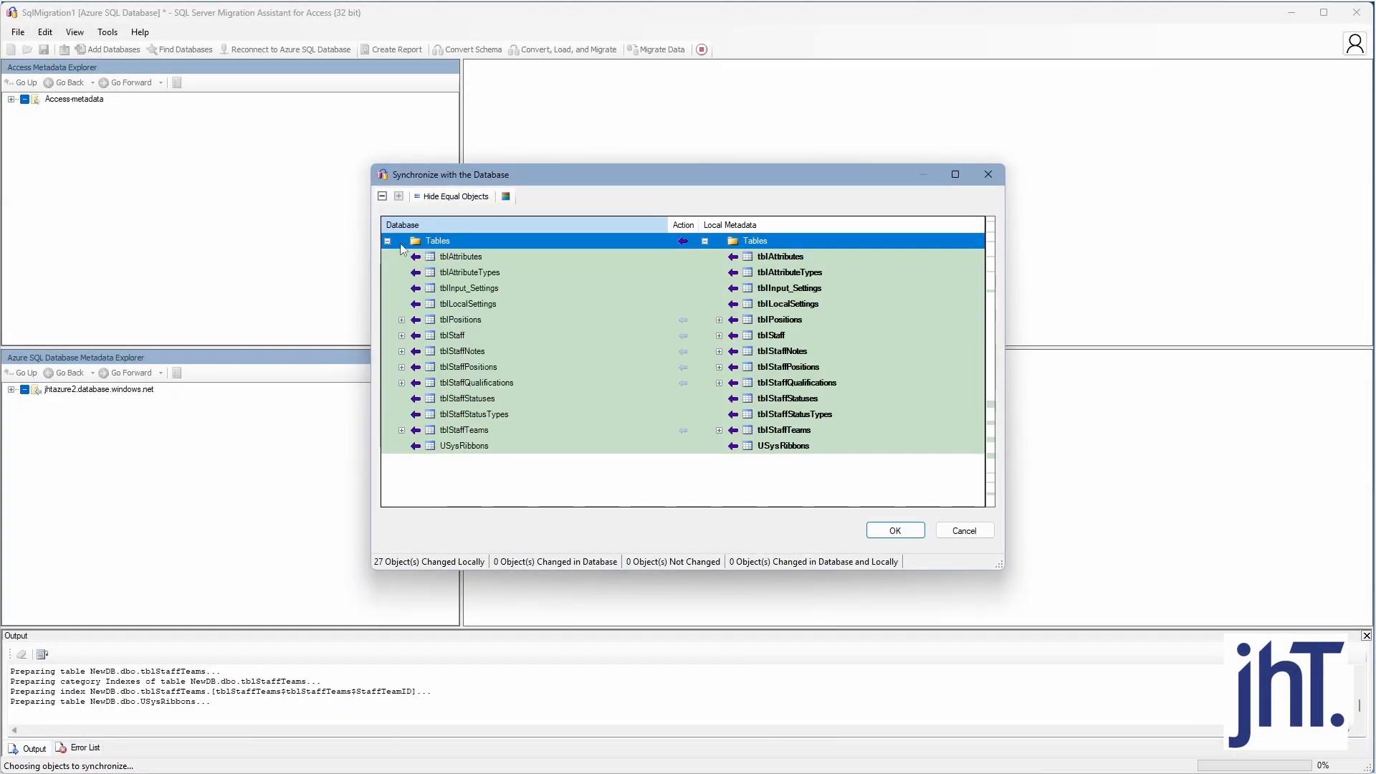
{"action": "left_click", "coordinate": [893, 531]}
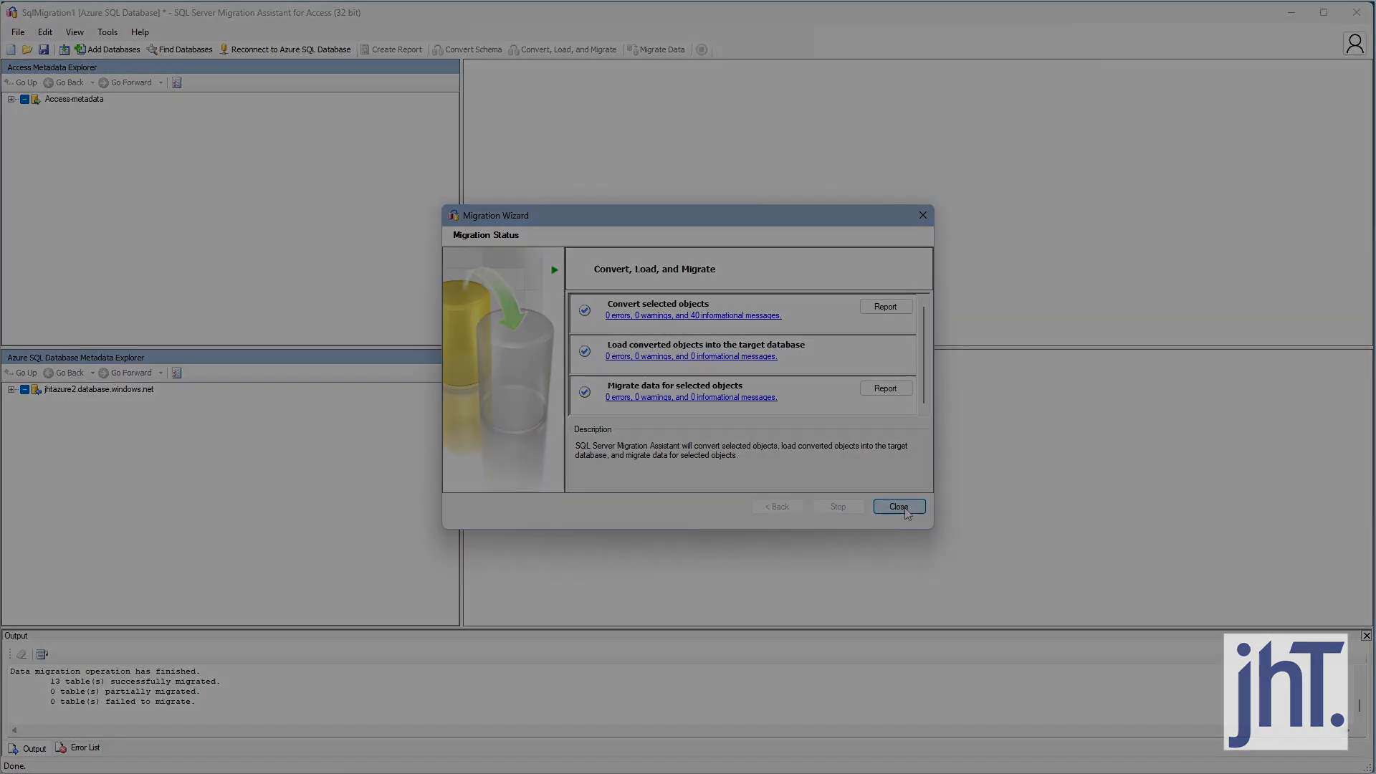
{"action": "left_click", "coordinate": [905, 511]}
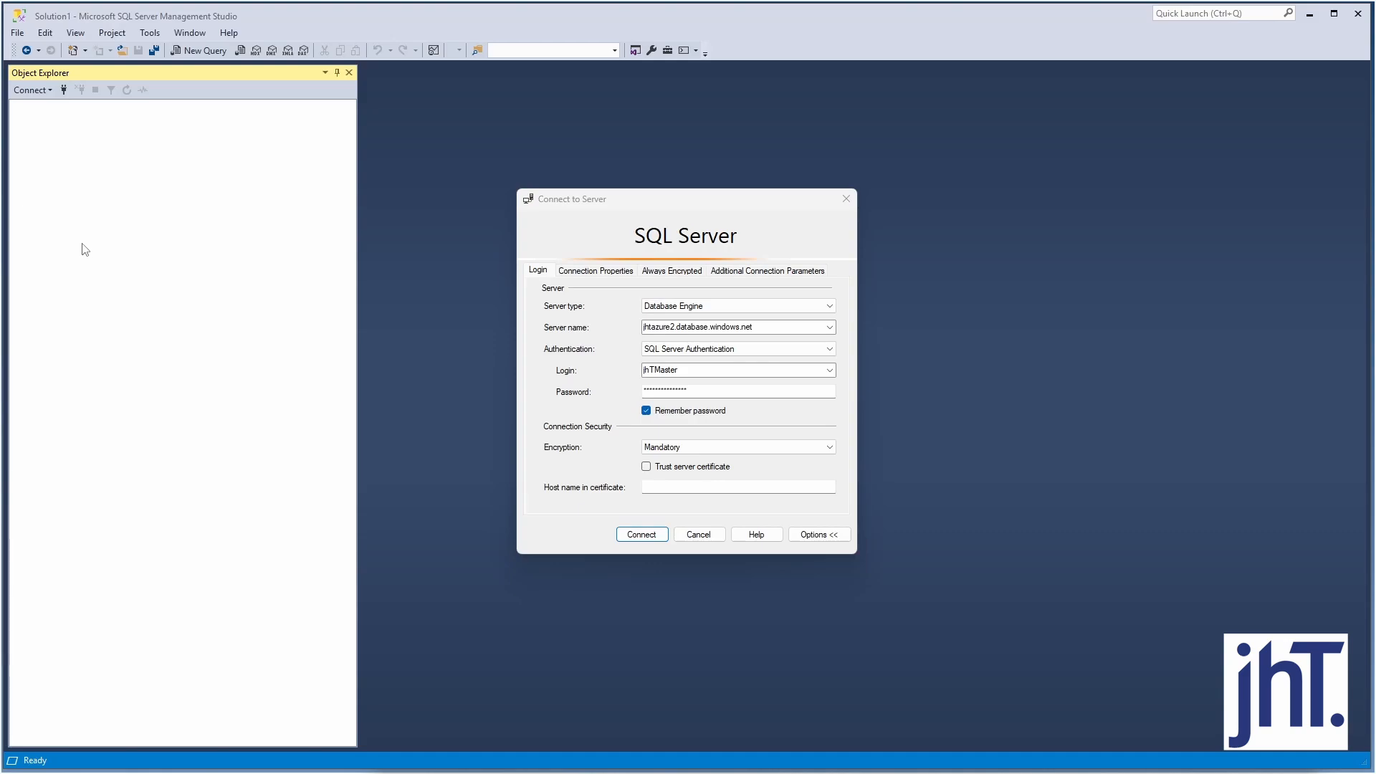
Step: In SQL Server Management Studio, connect to jhtazure2.database.windows.net and expand NewDB down to its tables
{"action": "left_click", "coordinate": [783, 328]}
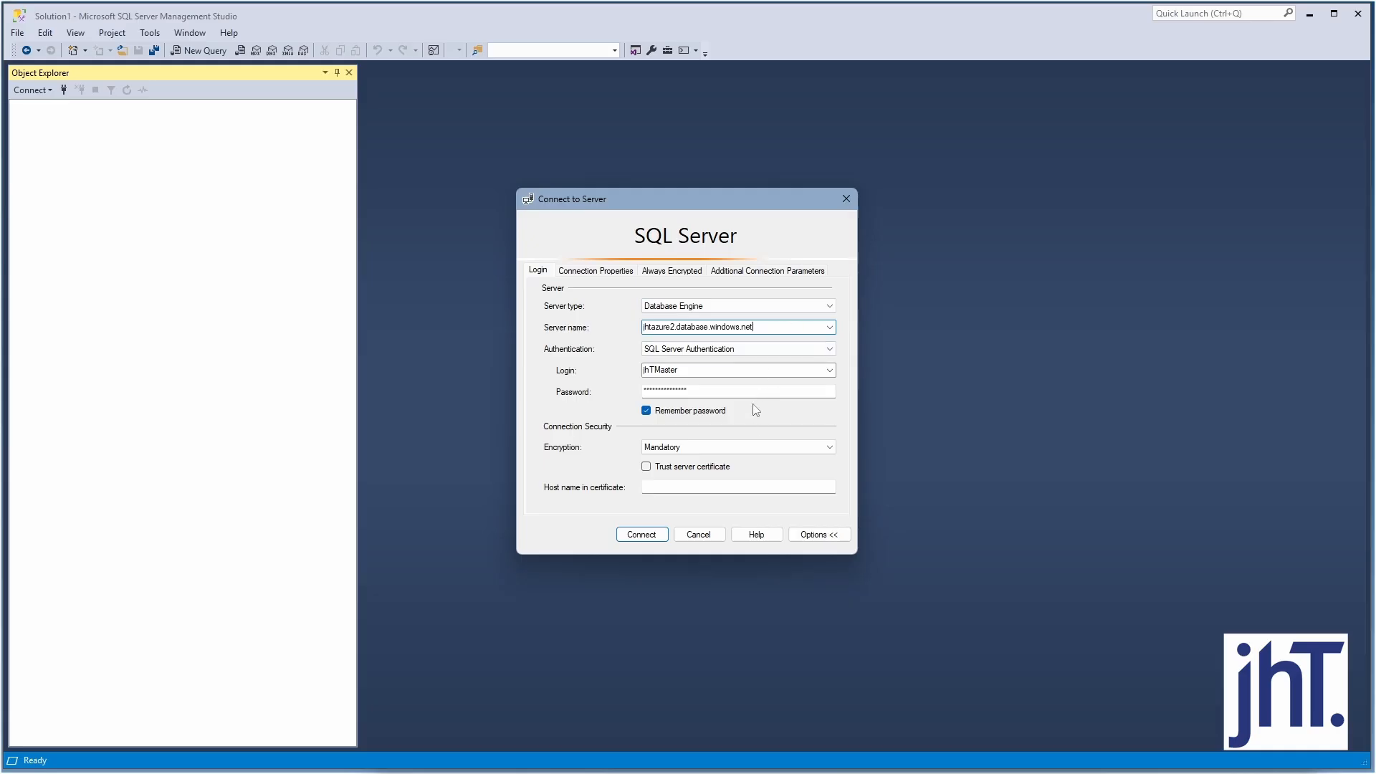
{"action": "left_click", "coordinate": [654, 540]}
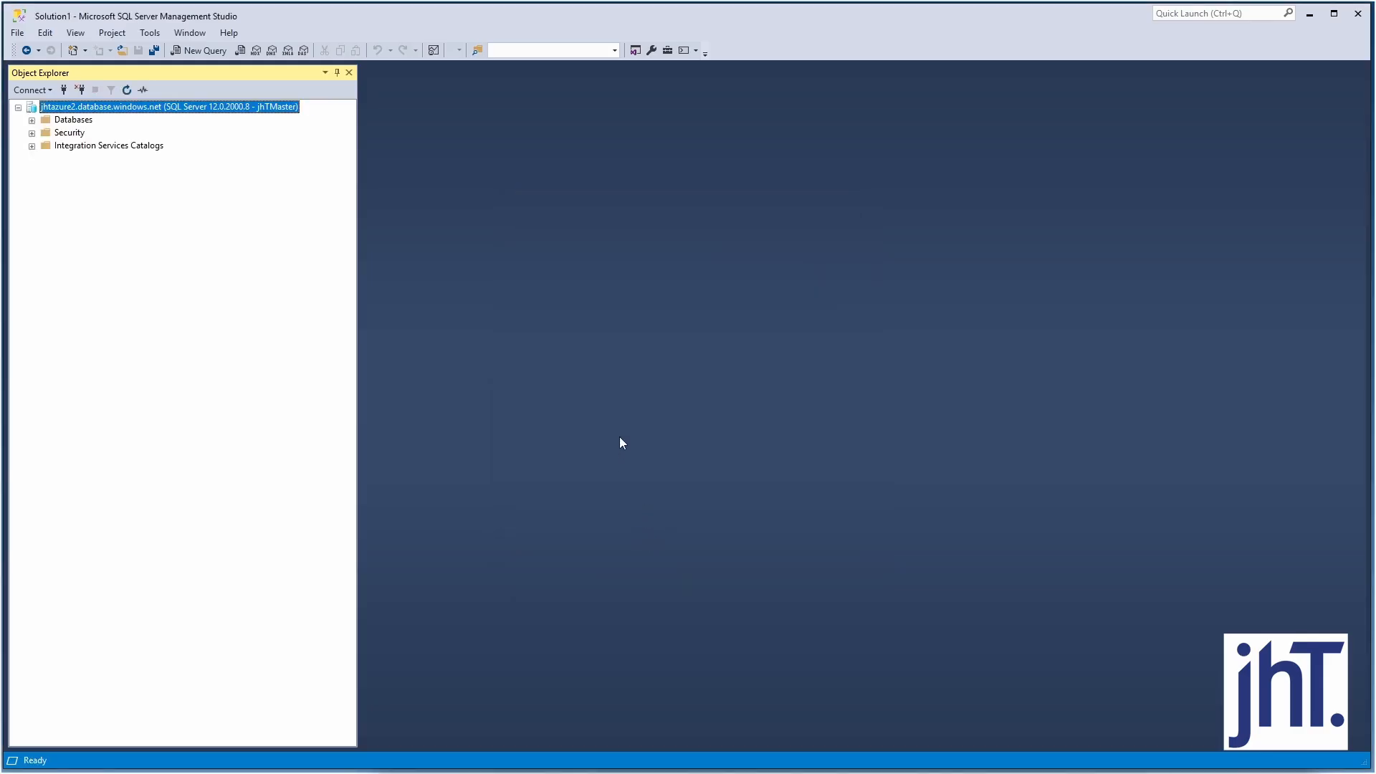
{"action": "left_click", "coordinate": [31, 120]}
{"action": "left_click", "coordinate": [45, 146]}
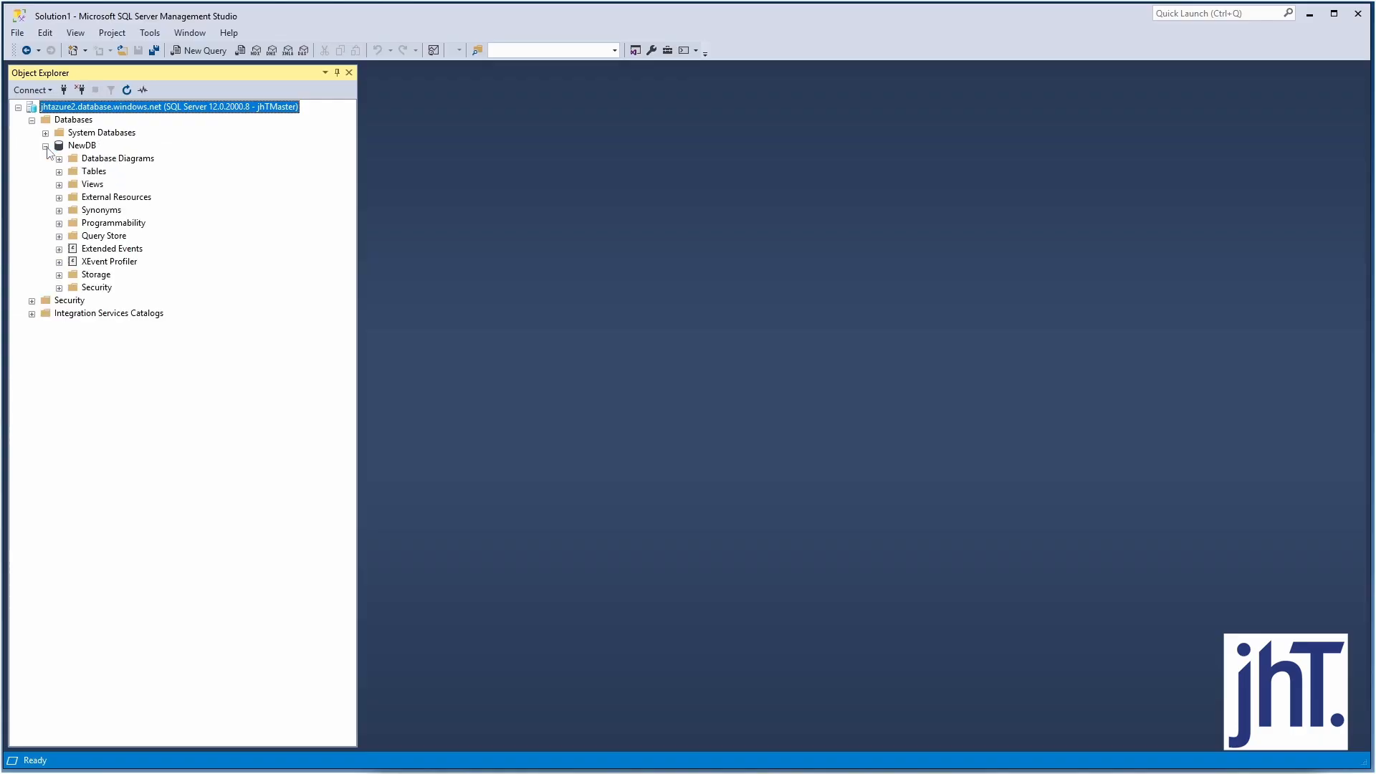
{"action": "left_click", "coordinate": [59, 172]}
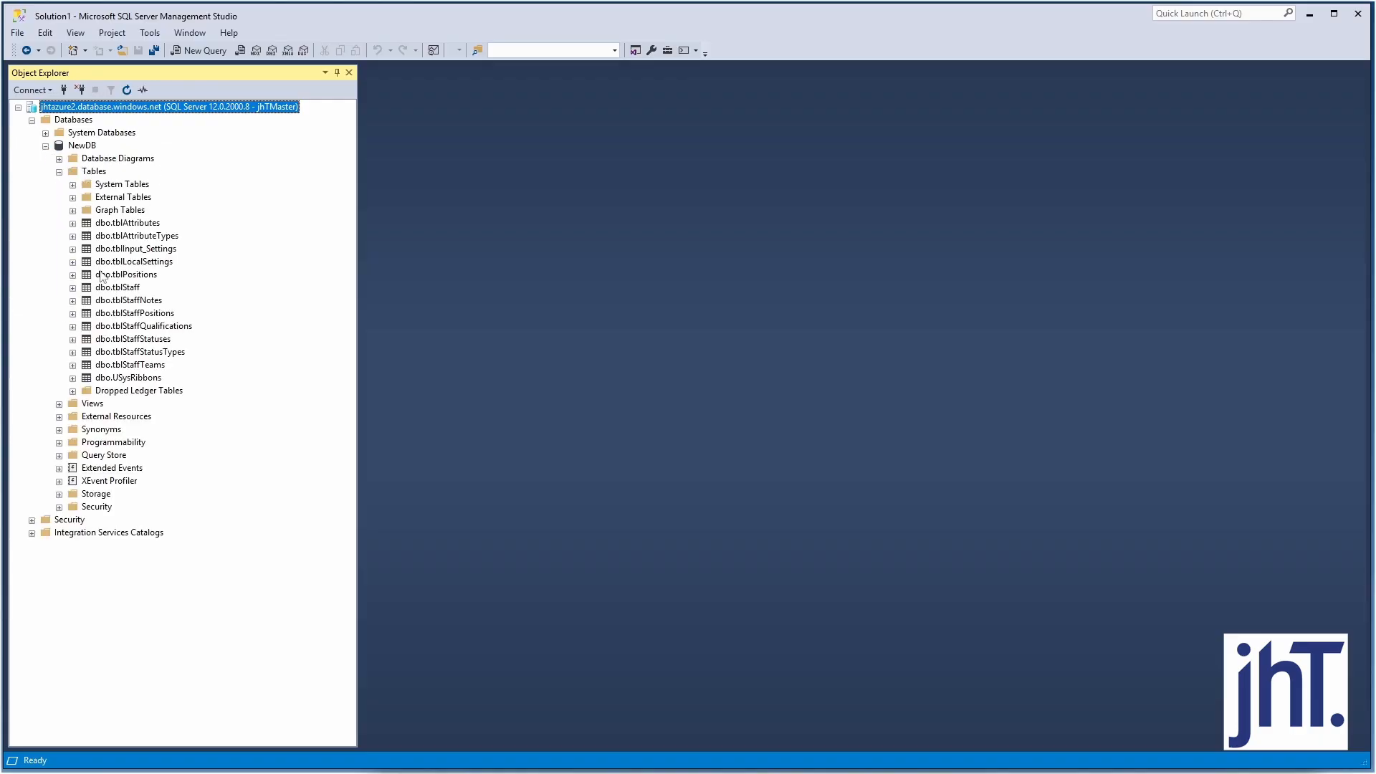
Step: Examine the columns of dbo.tblStaffNotes and select the table's top 1000 rows
{"action": "left_click", "coordinate": [72, 301]}
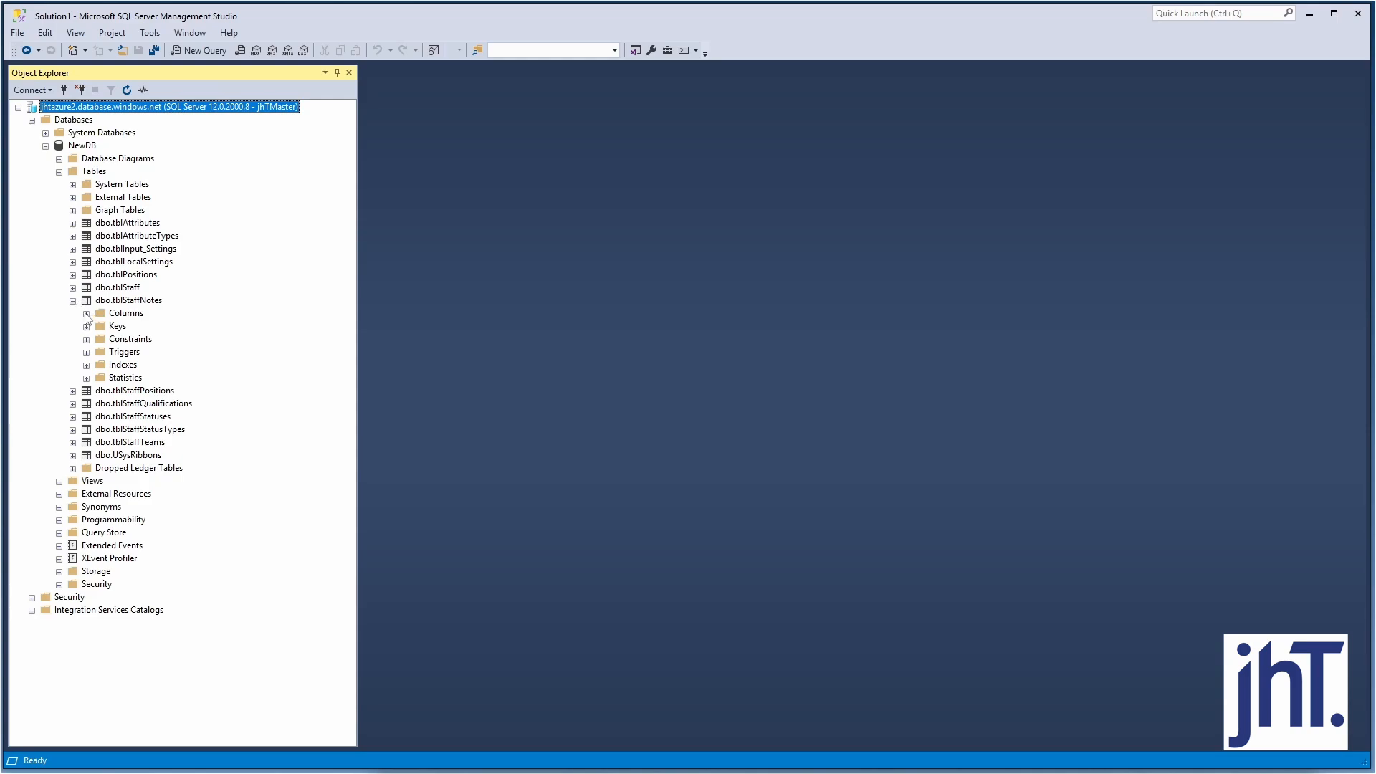
{"action": "left_click", "coordinate": [85, 314]}
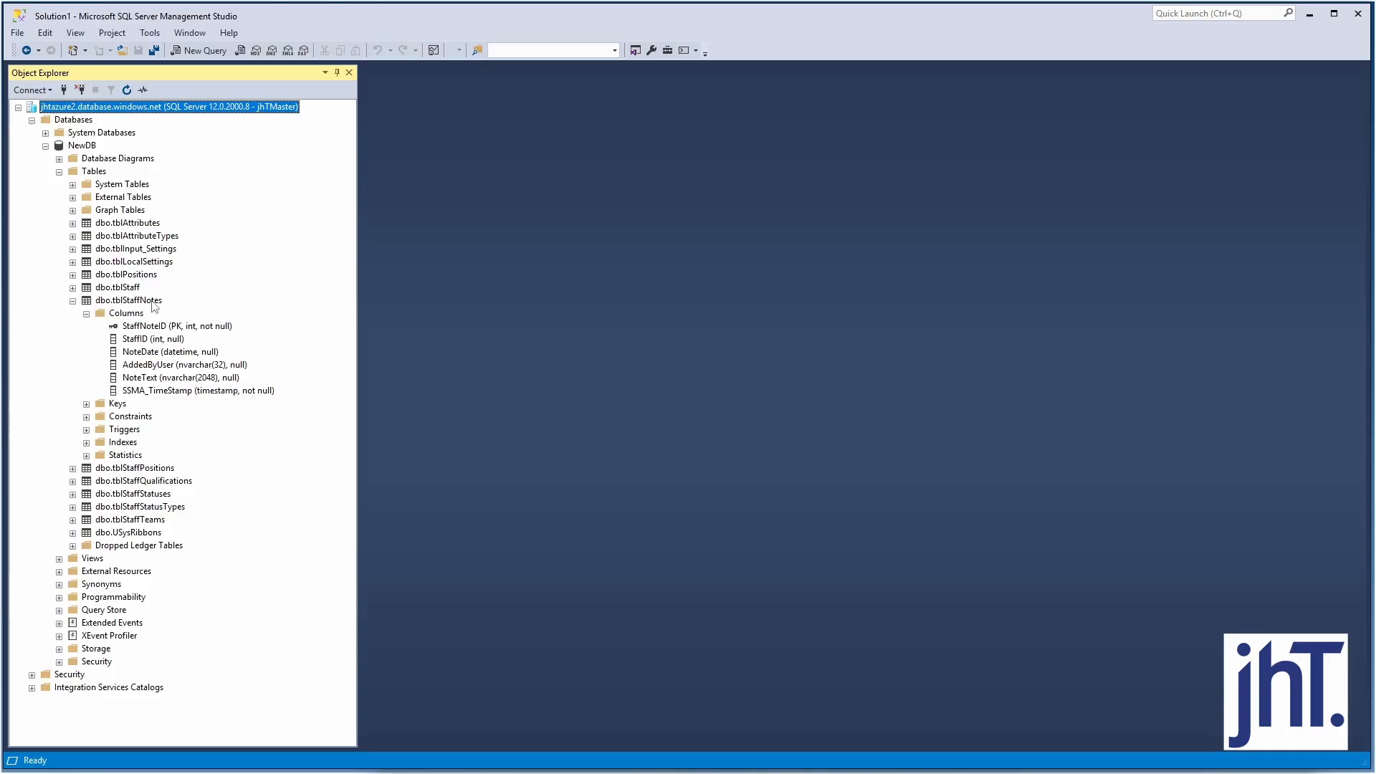
{"action": "left_click", "coordinate": [156, 303]}
{"action": "right_click", "coordinate": [154, 302]}
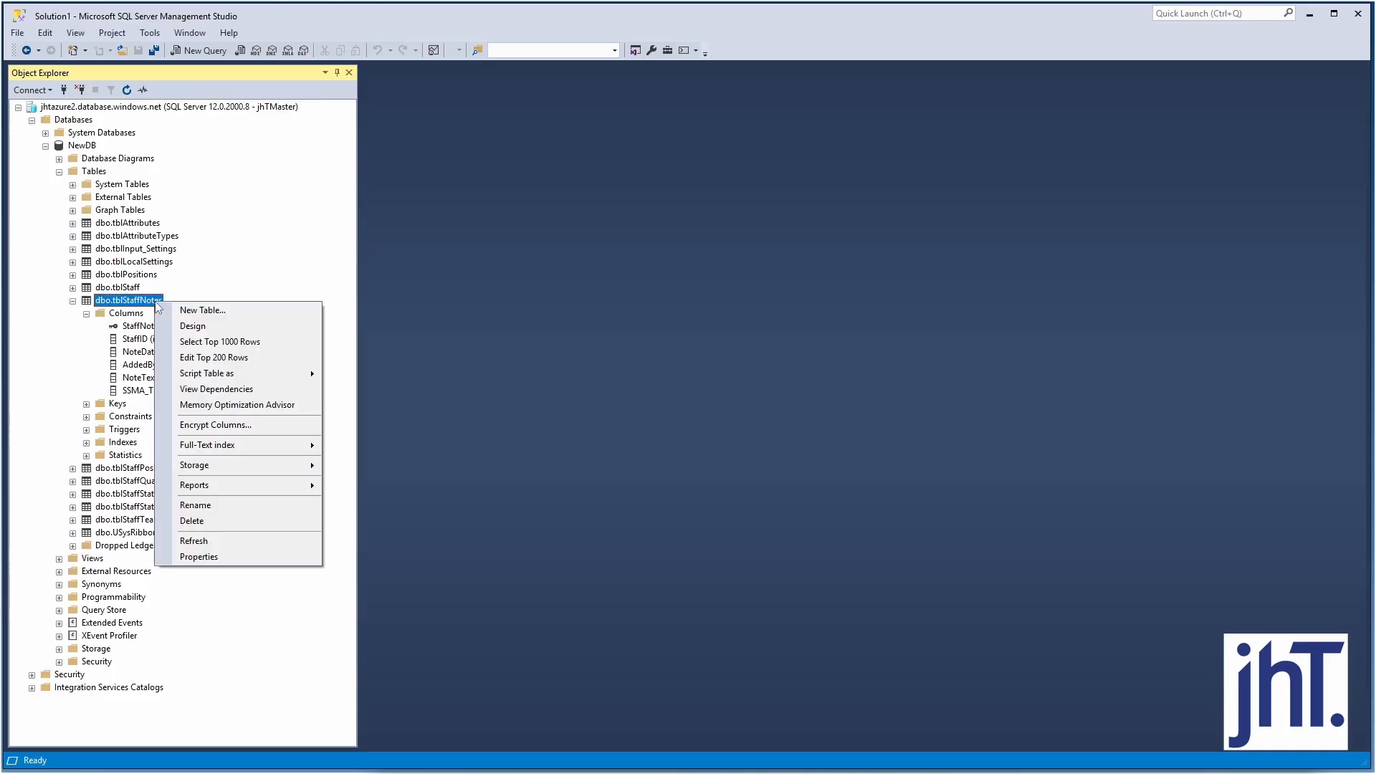
{"action": "left_click", "coordinate": [194, 344]}
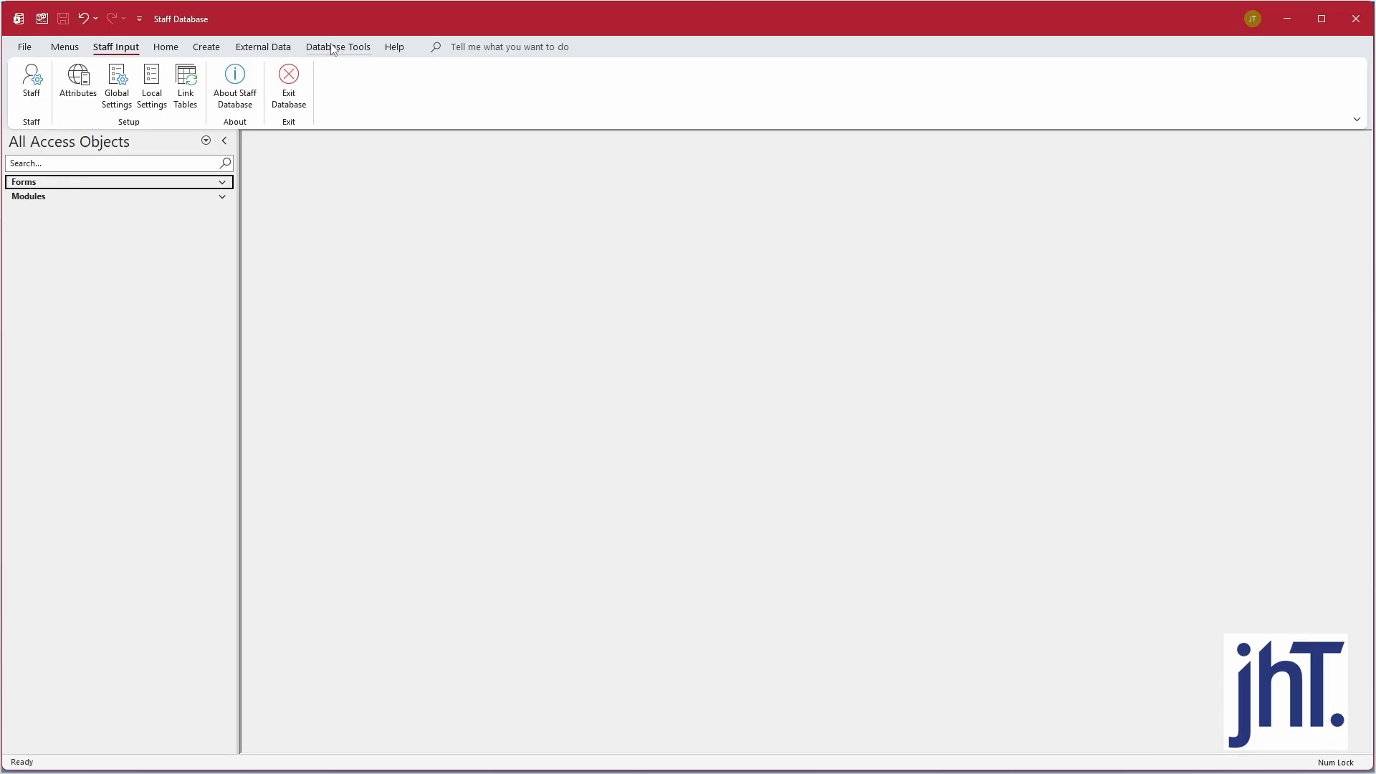
Step: In the Access Staff Database, start getting external data from an Azure database, choosing to link to the source with linked tables
{"action": "left_click", "coordinate": [261, 48]}
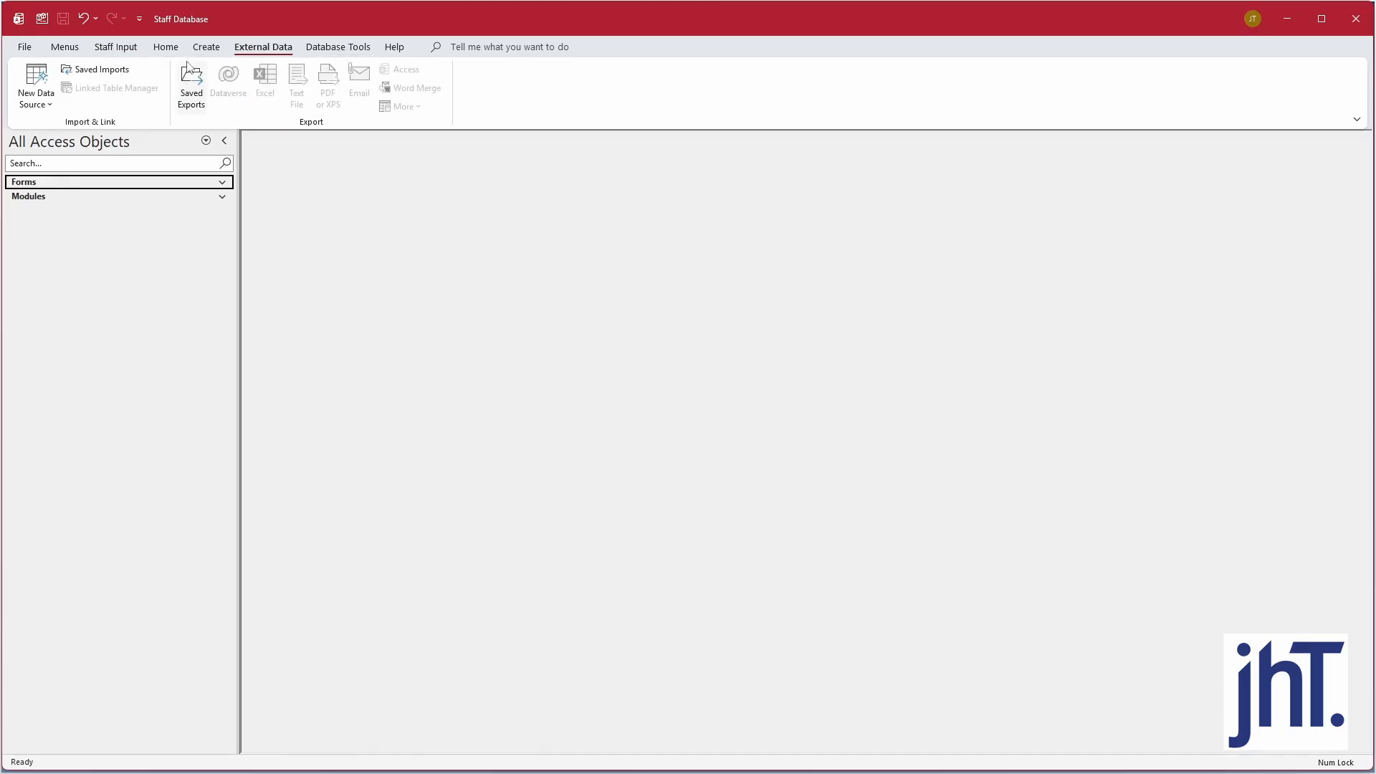
{"action": "left_click", "coordinate": [36, 106]}
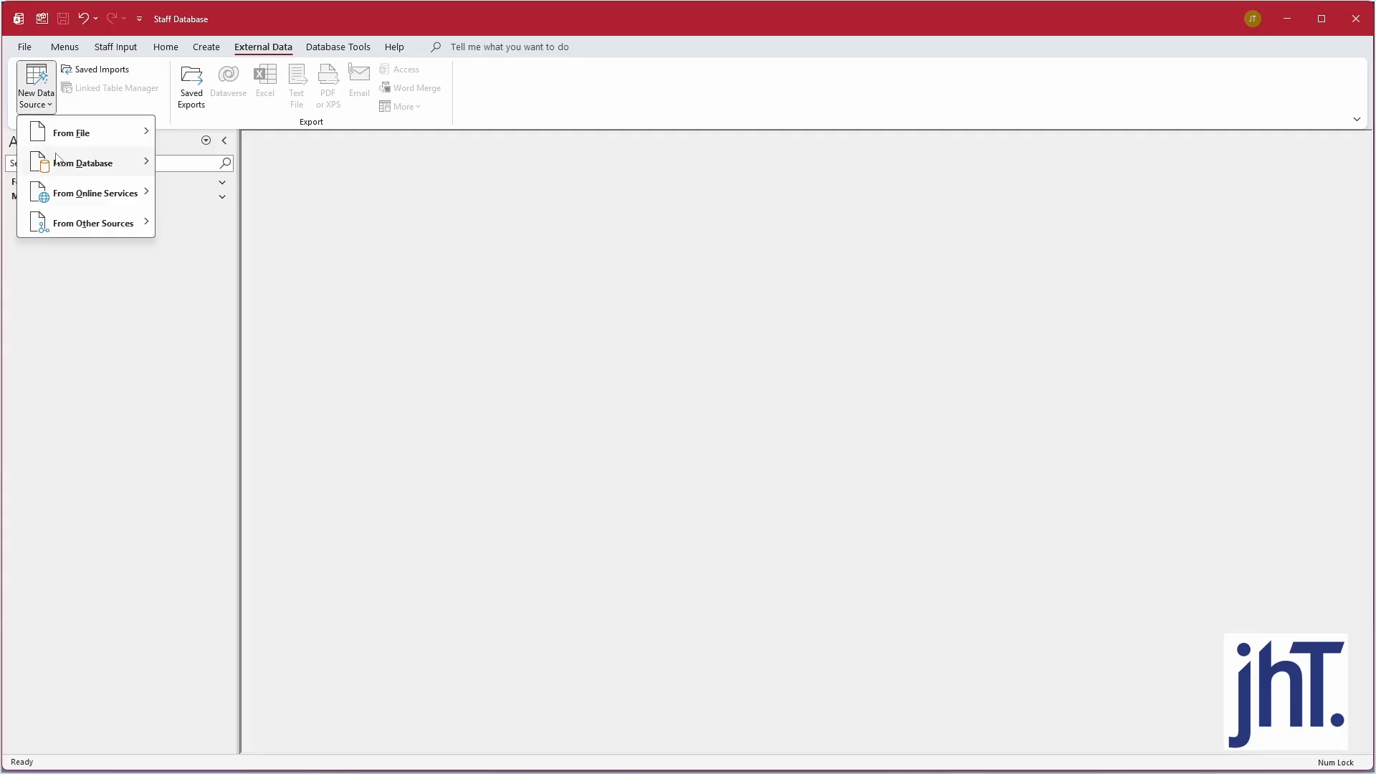
{"action": "mouse_move", "coordinate": [69, 167]}
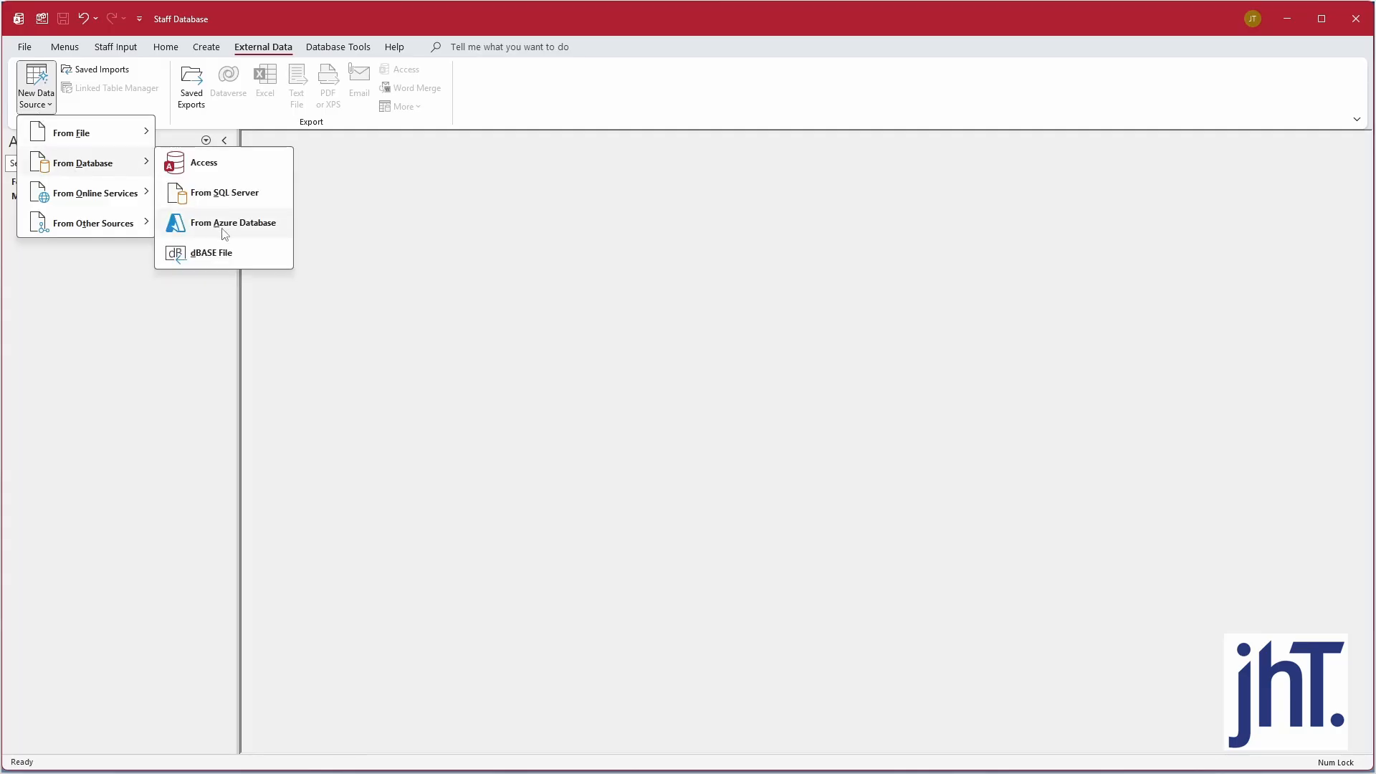
{"action": "left_click", "coordinate": [249, 229]}
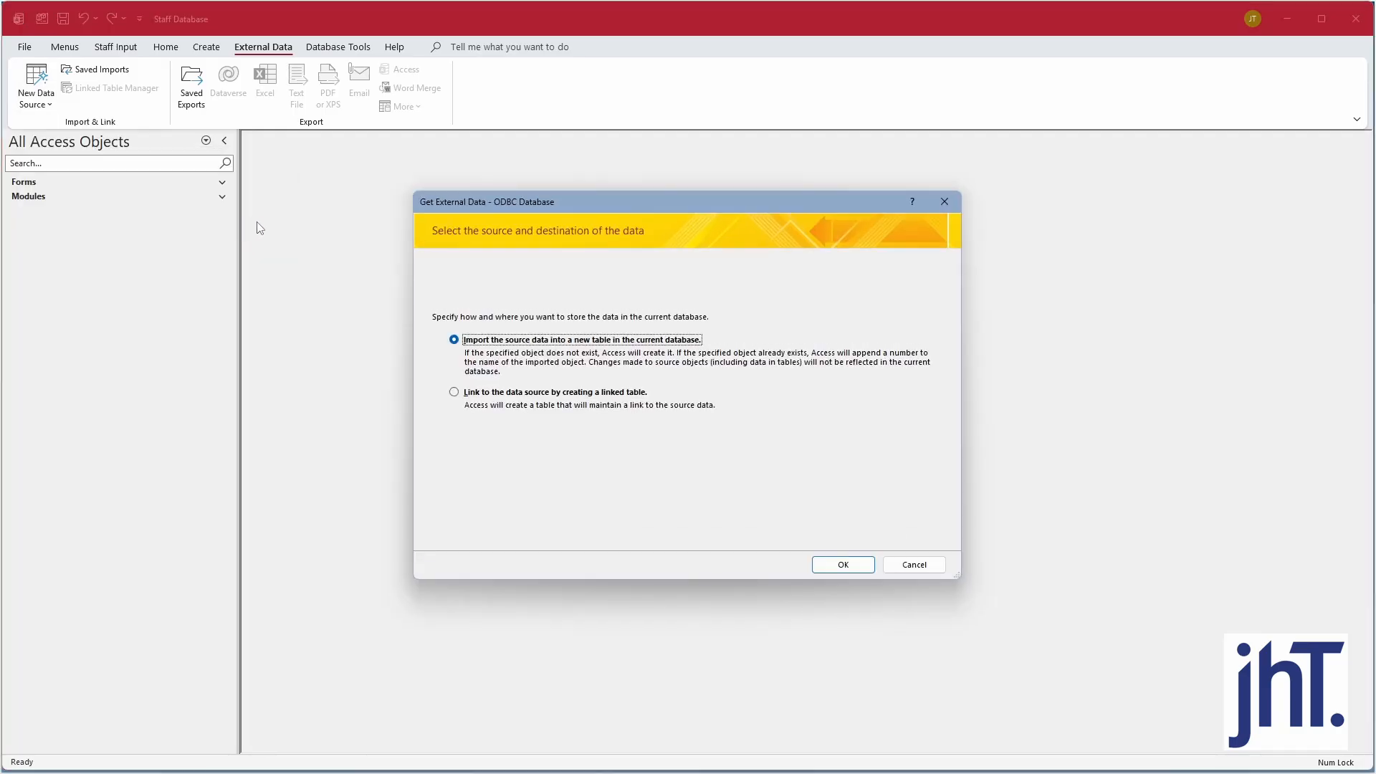
{"action": "left_click", "coordinate": [454, 392]}
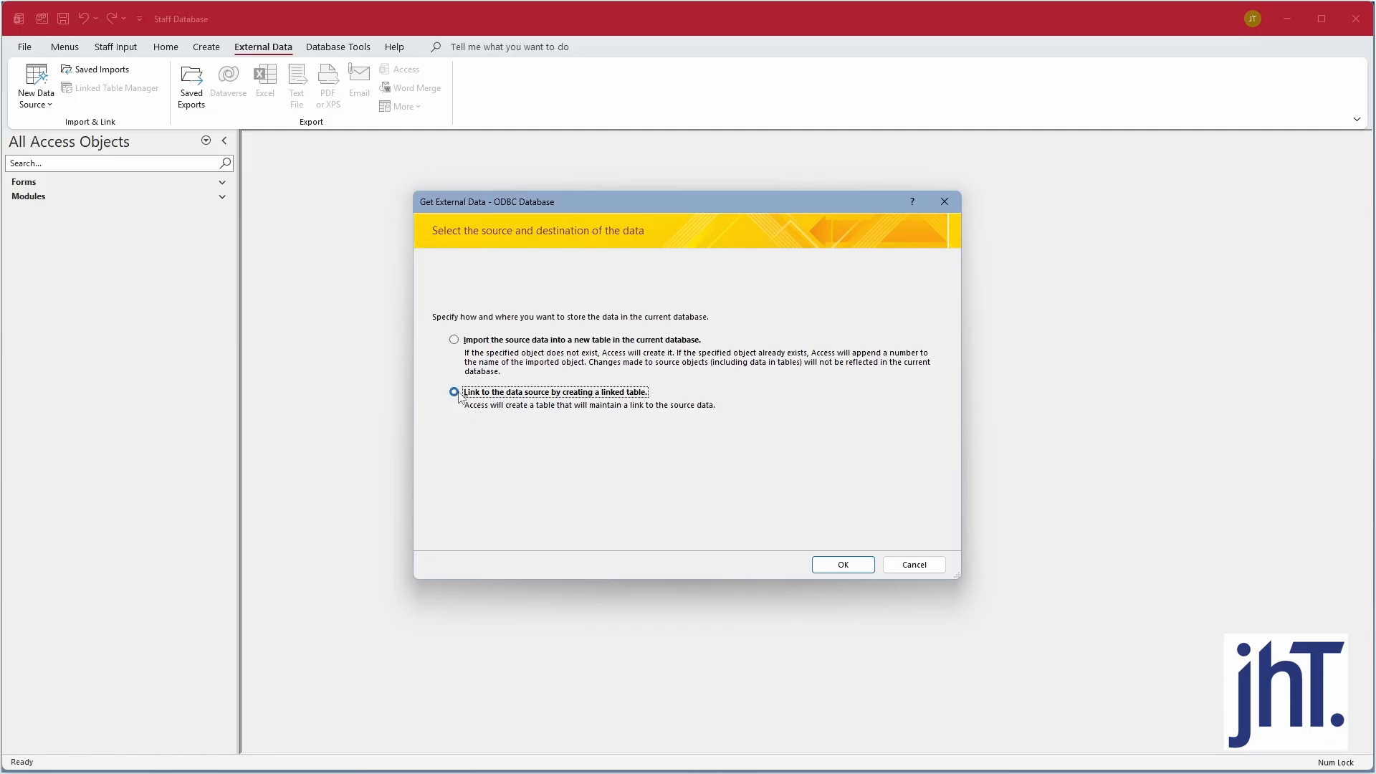
{"action": "left_click", "coordinate": [844, 565]}
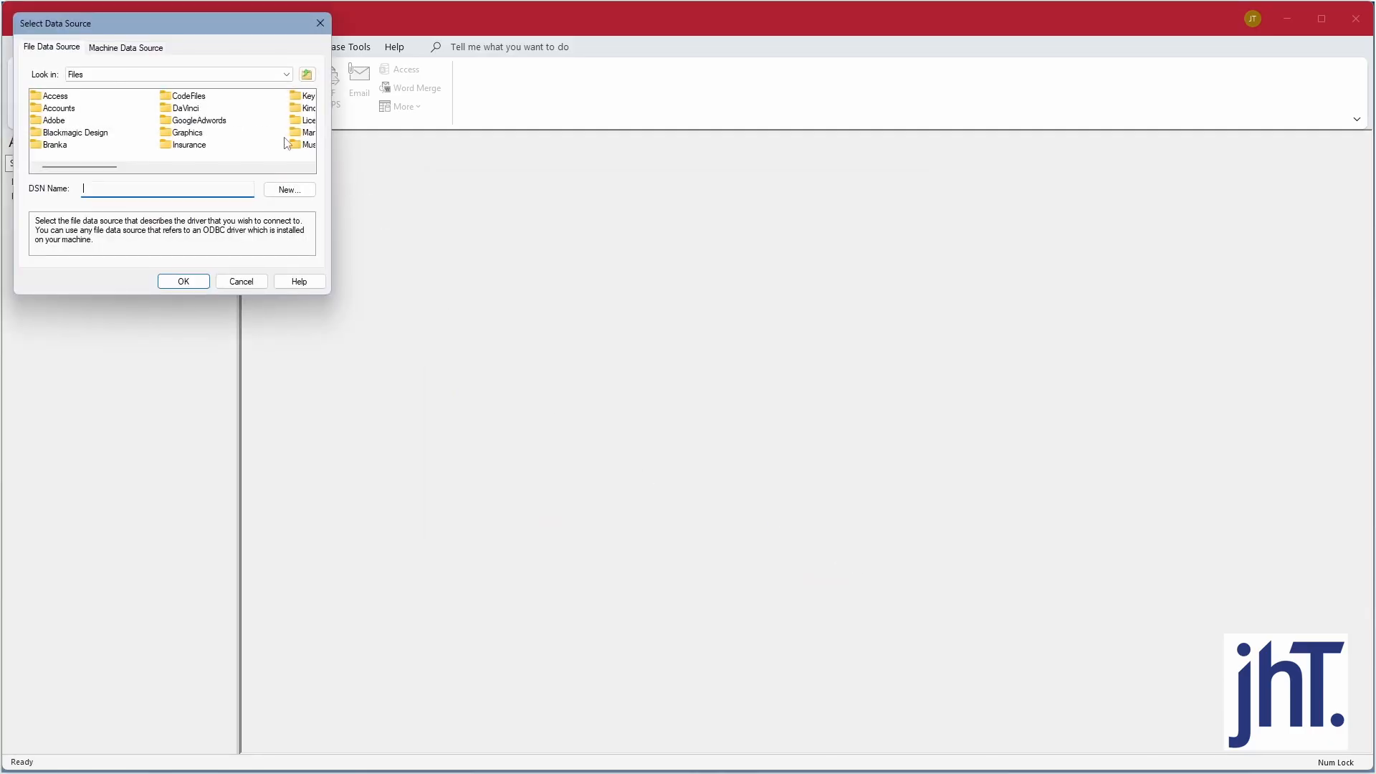
Step: Start a new file data source using ODBC Driver 18 for SQL Server
{"action": "left_click", "coordinate": [290, 192]}
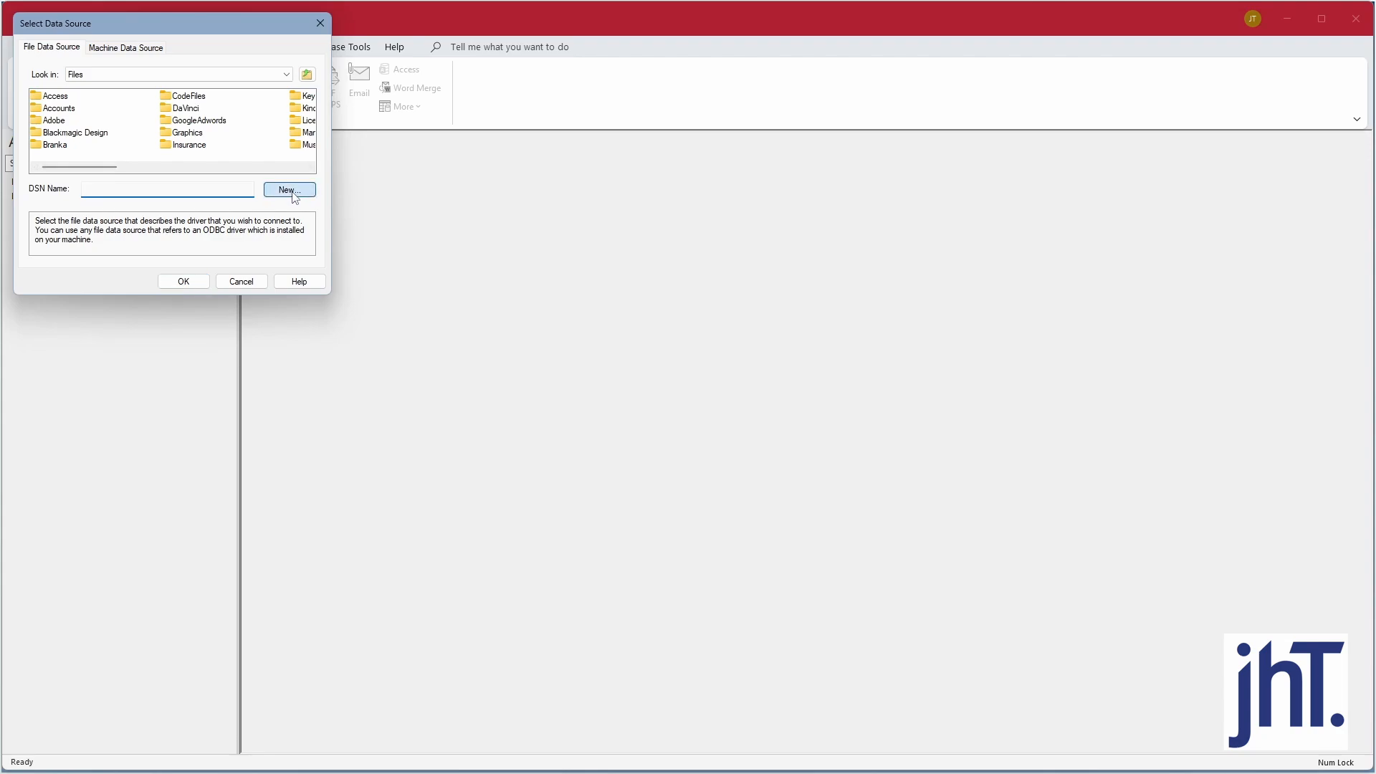
{"action": "left_click_drag", "start_coordinate": [319, 113], "coordinate": [315, 175]}
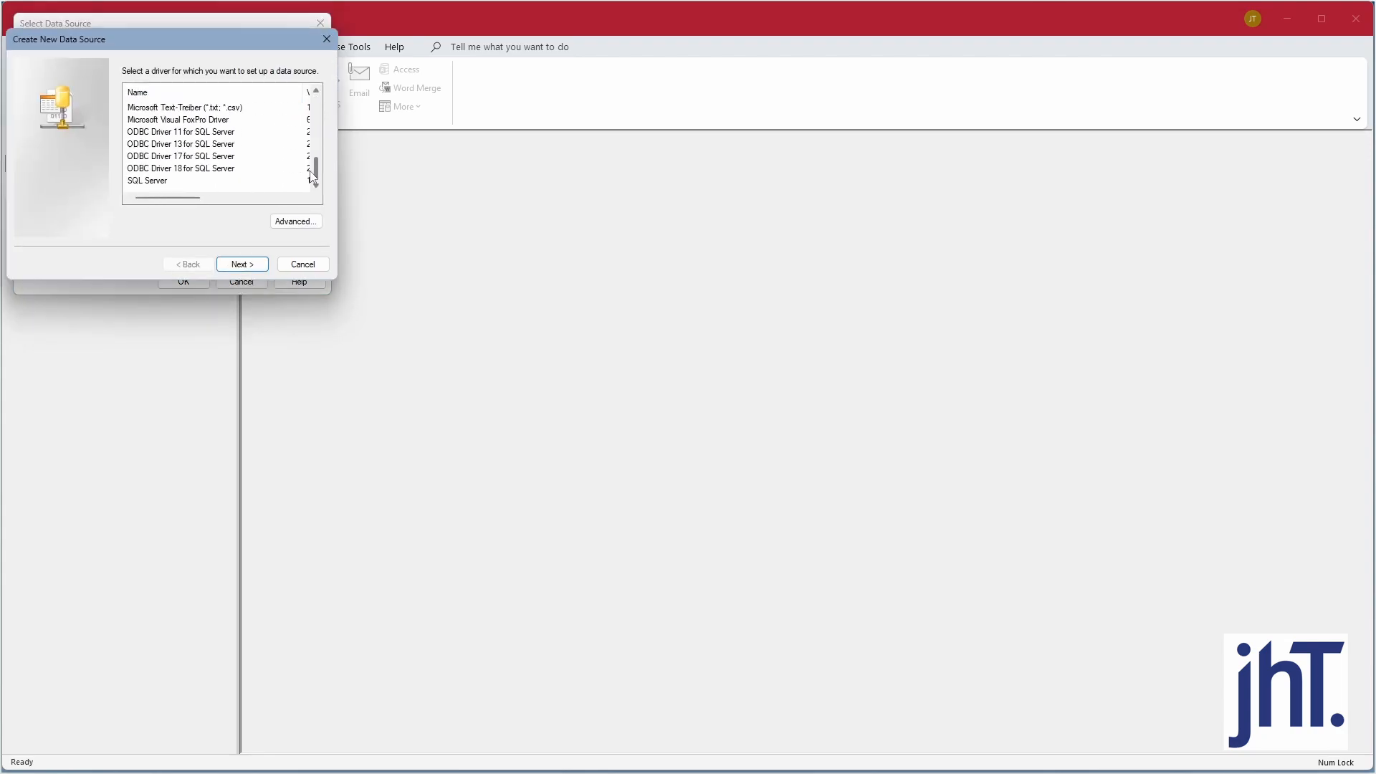
{"action": "left_click", "coordinate": [221, 169]}
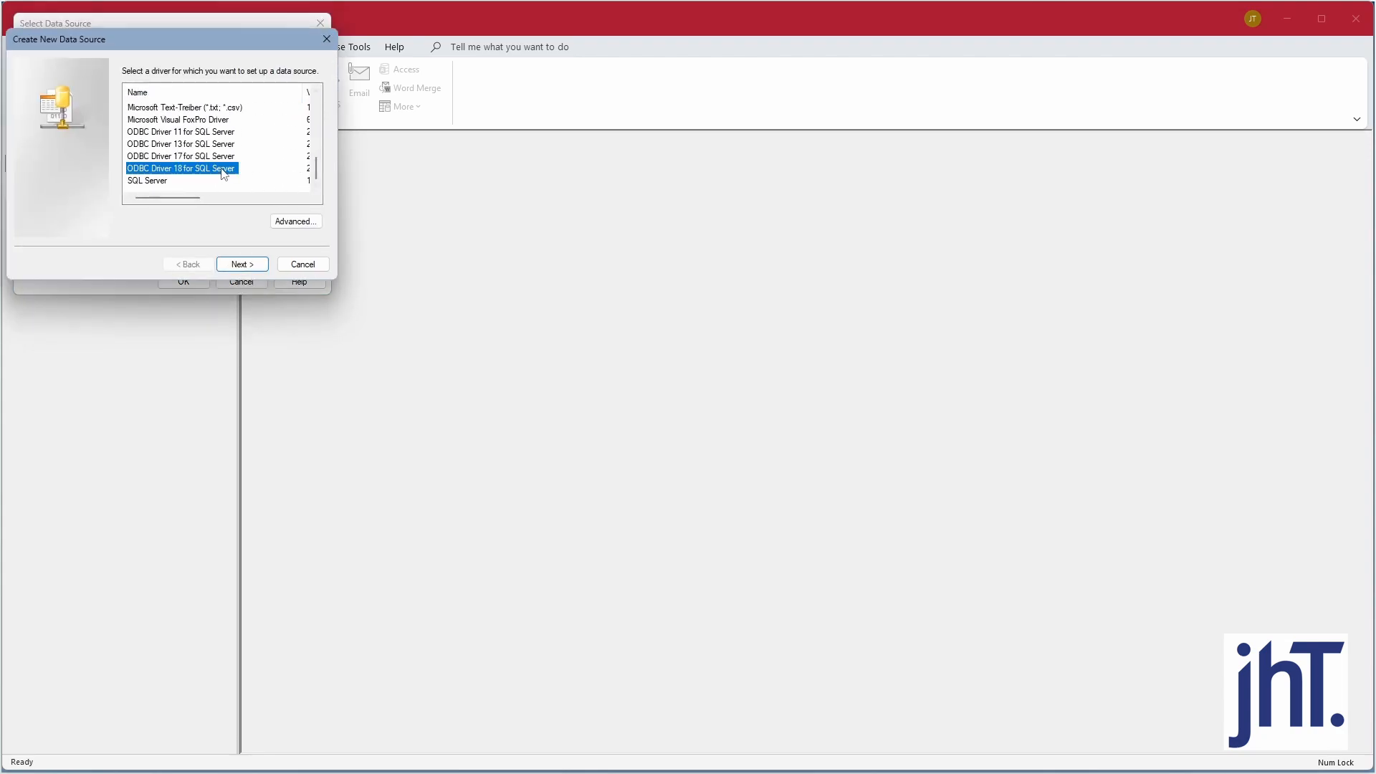
{"action": "left_click", "coordinate": [254, 264]}
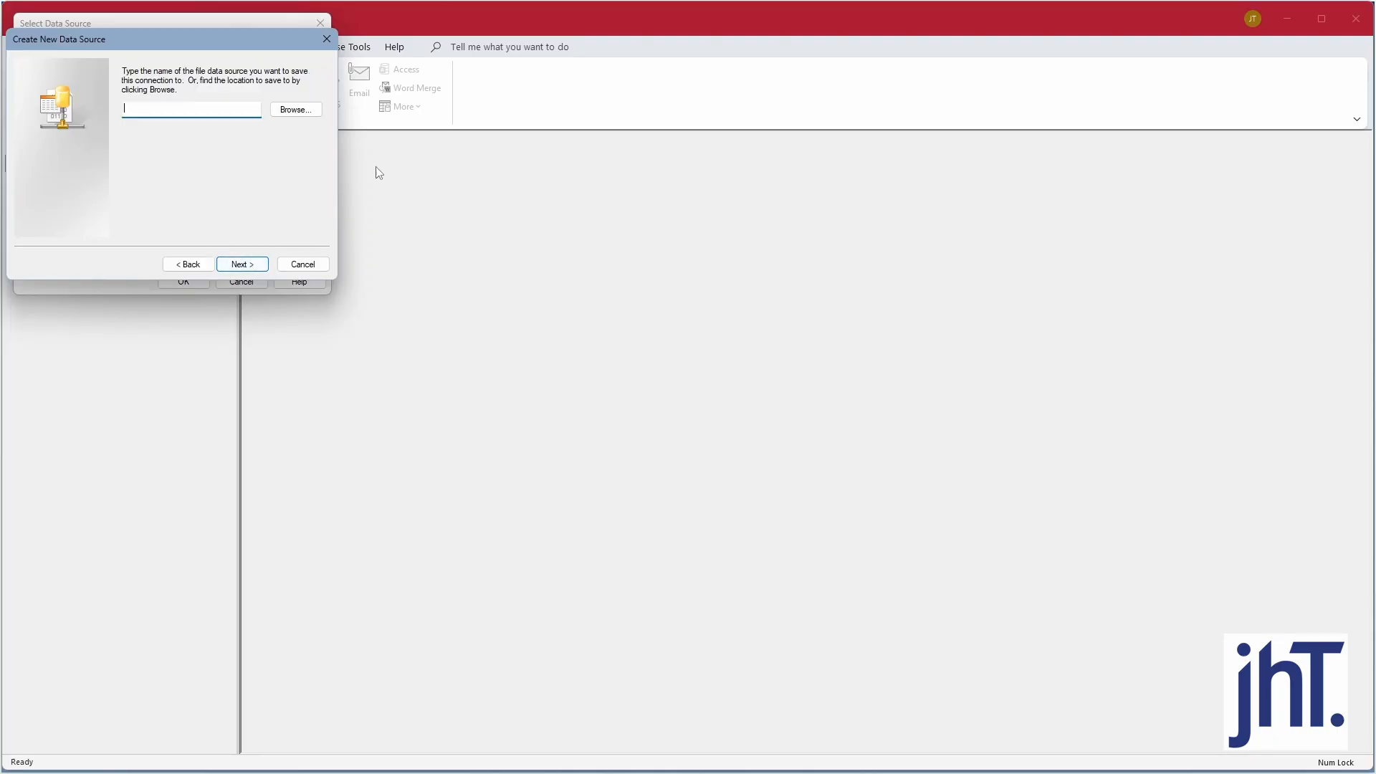
Step: Save the file data source as NewDSN in the Temp library folder and continue to the data source summary
{"action": "left_click", "coordinate": [296, 111]}
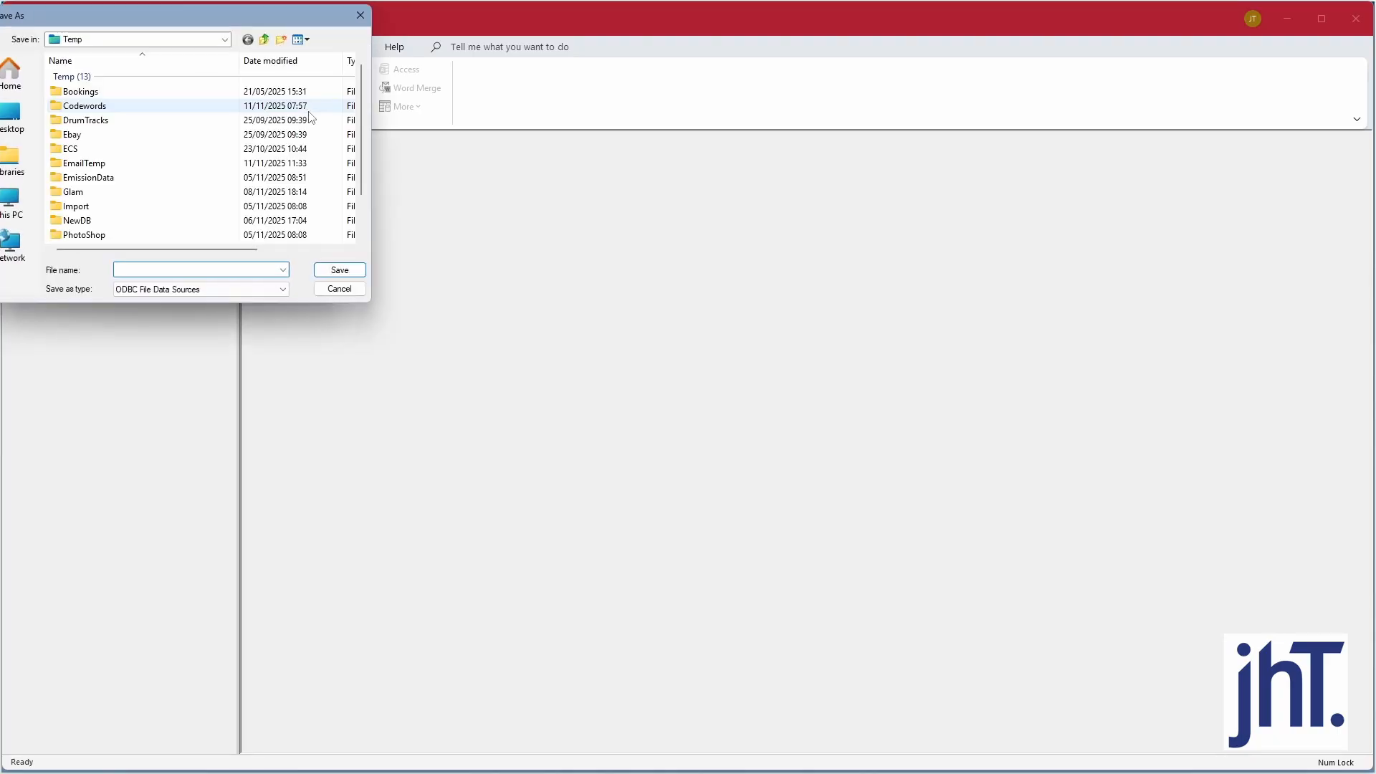
{"action": "left_click", "coordinate": [12, 163]}
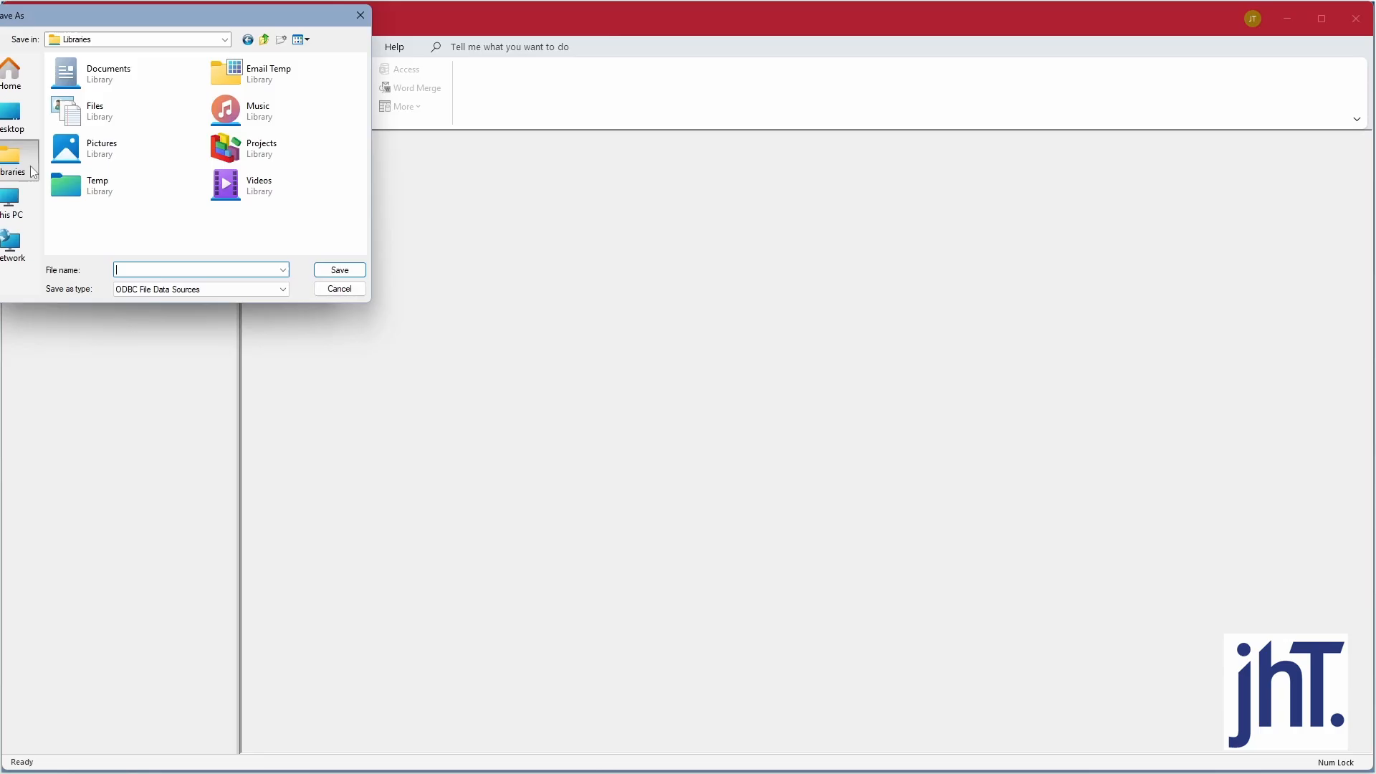
{"action": "double_click", "coordinate": [86, 182]}
{"action": "left_click", "coordinate": [135, 268]}
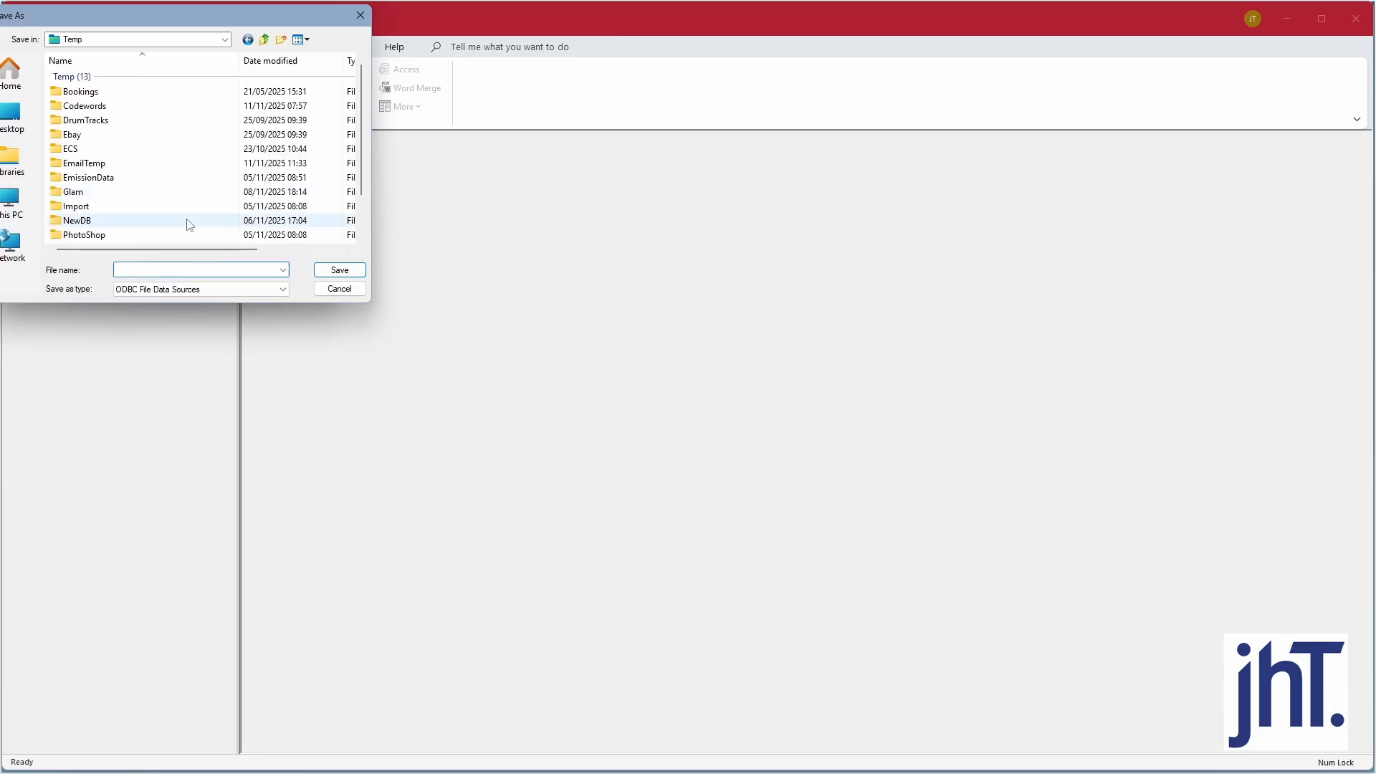
{"action": "type", "text": "NewD"}
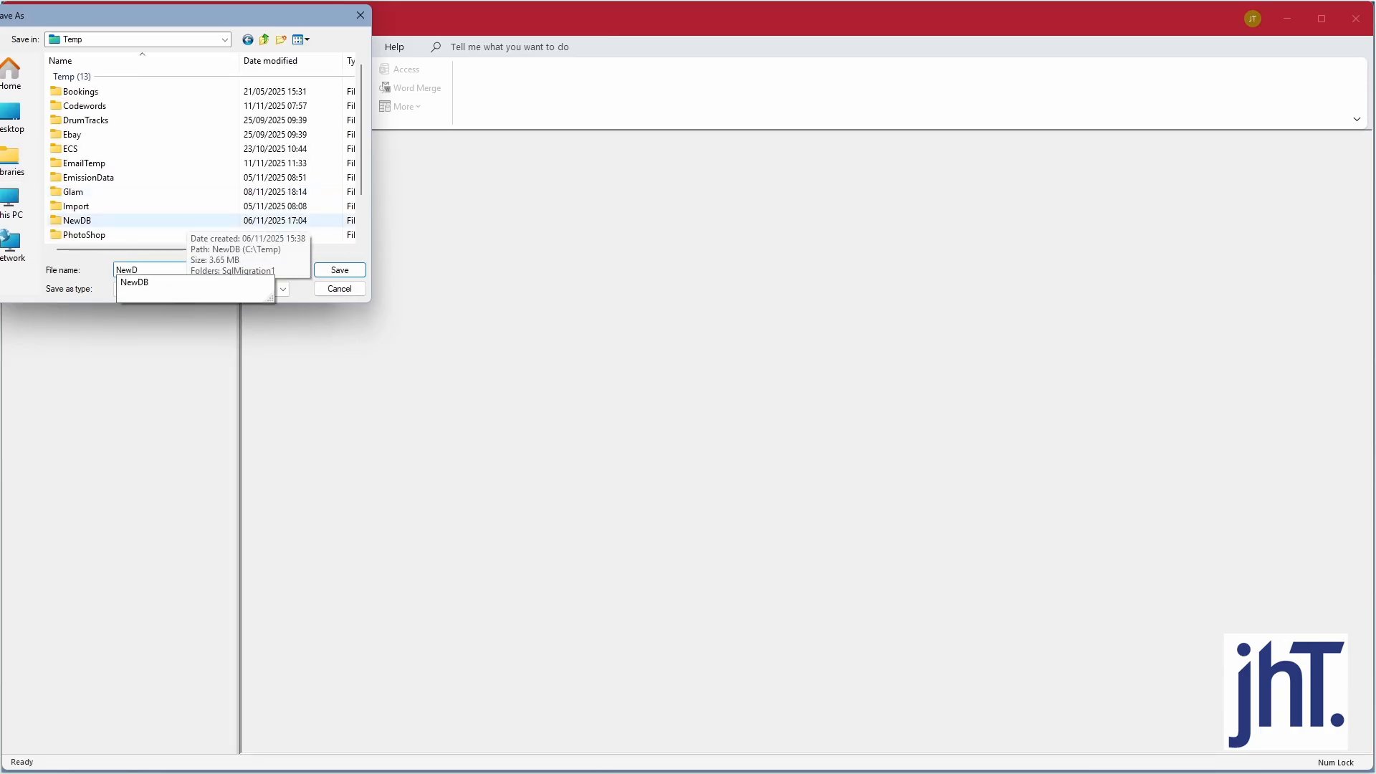
{"action": "type", "text": "SN"}
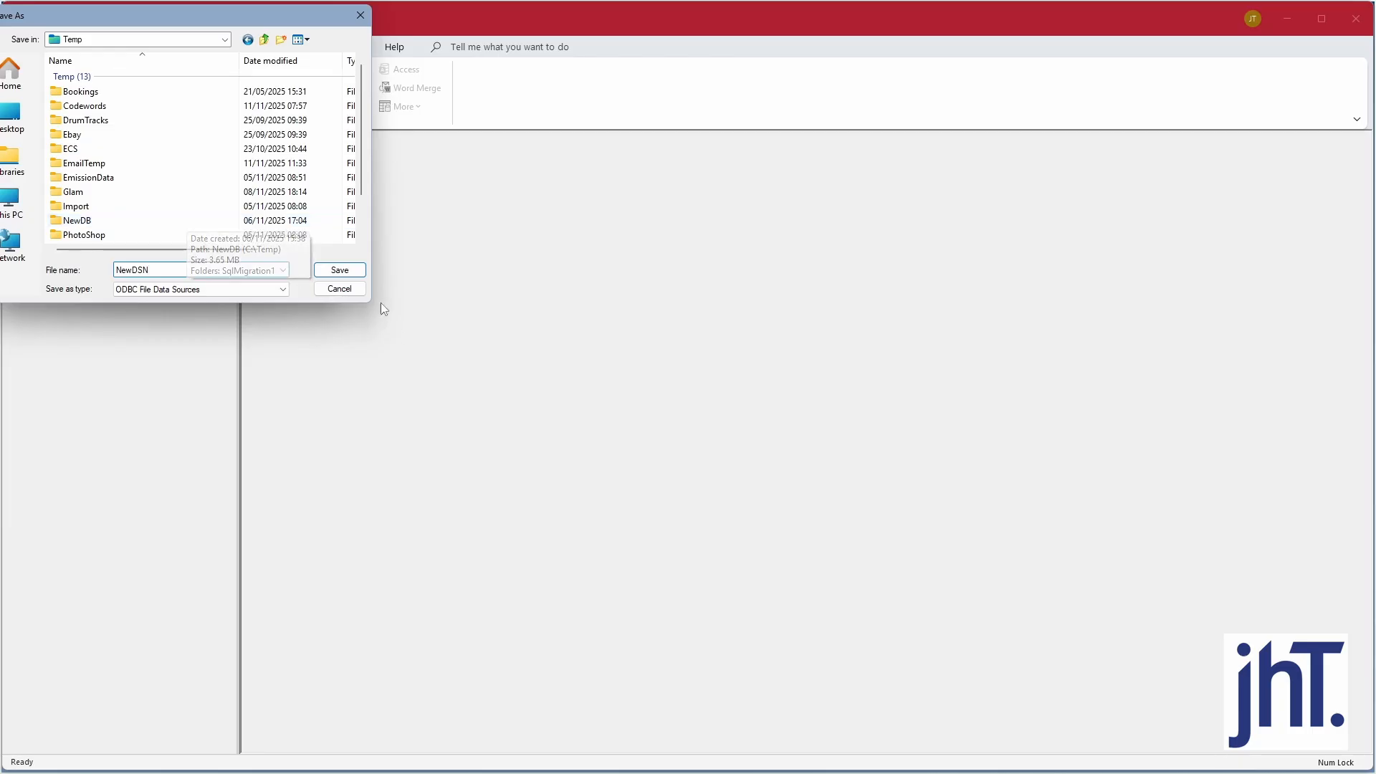
{"action": "left_click", "coordinate": [349, 276]}
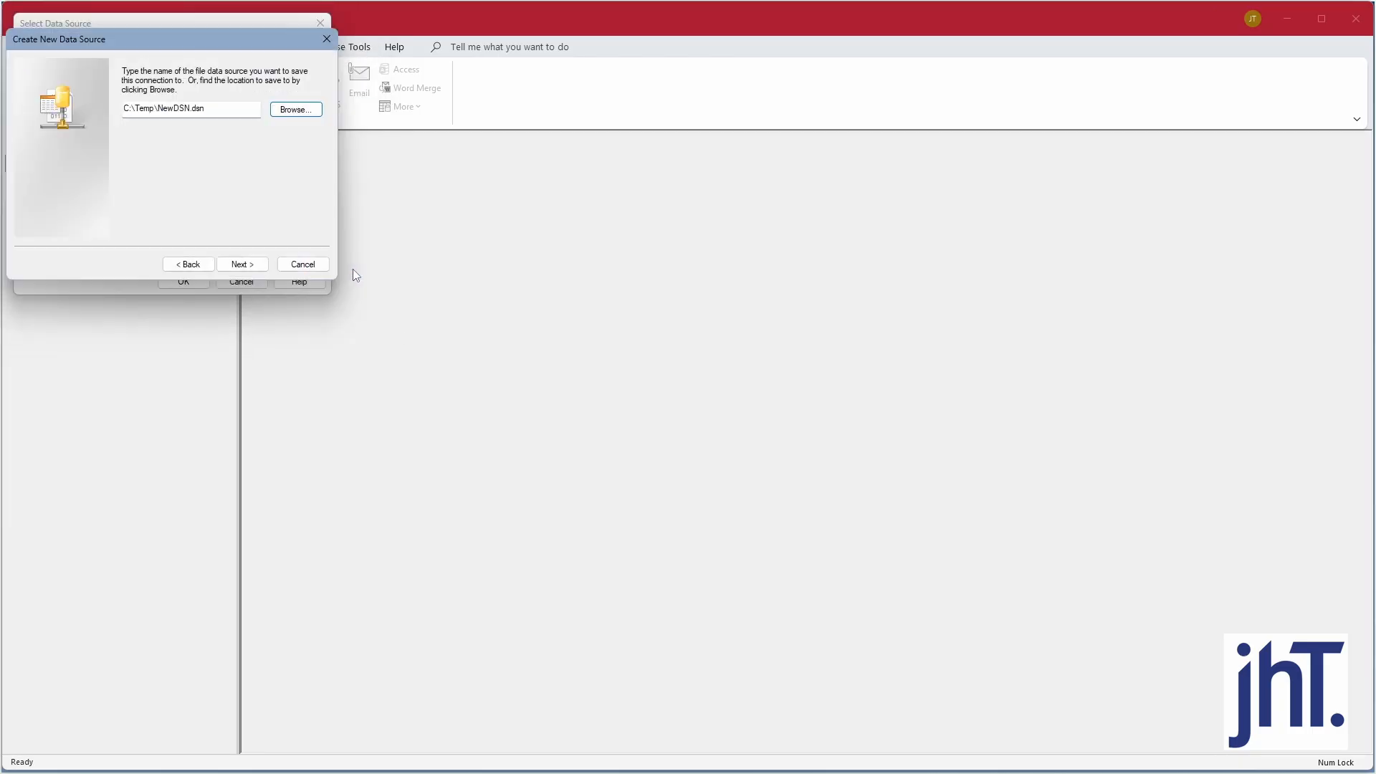
{"action": "left_click", "coordinate": [244, 266]}
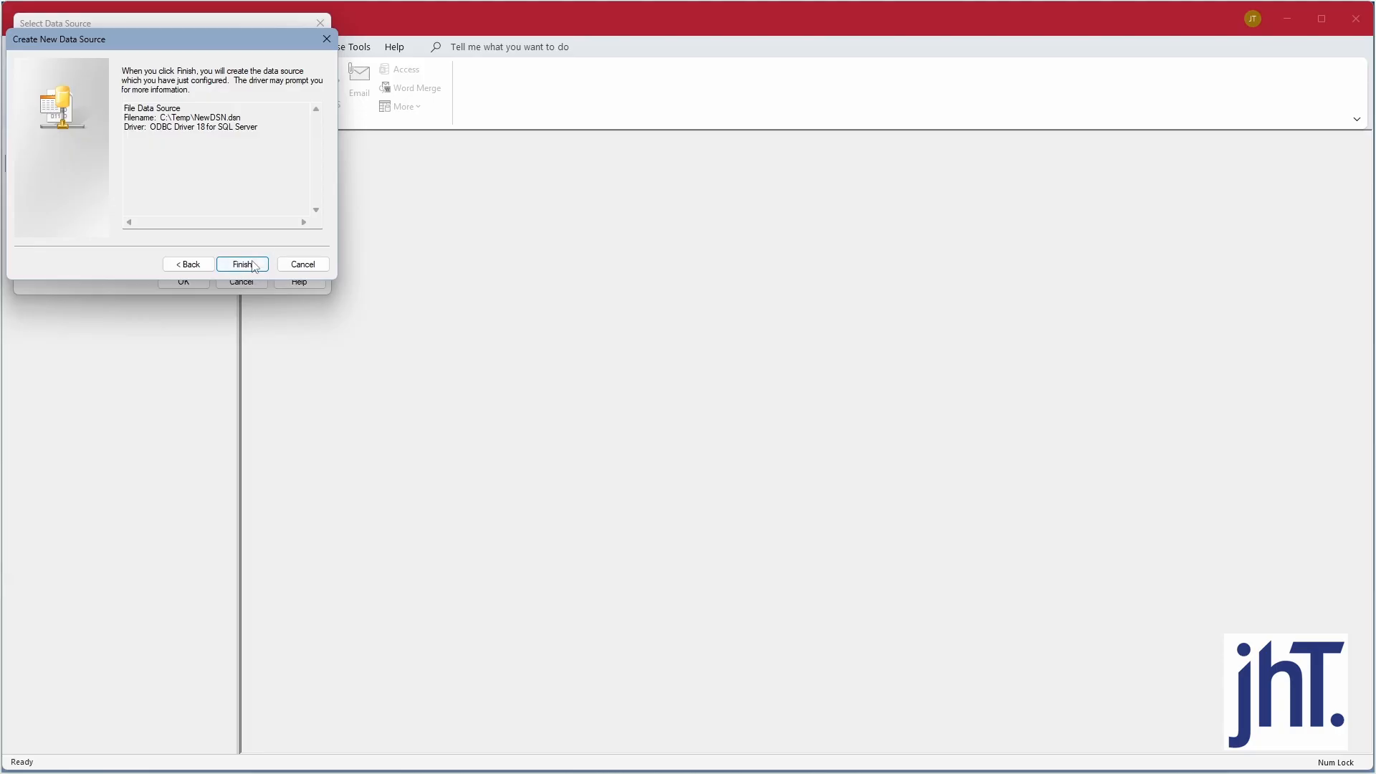
Step: Create the file data source with the description New DSN and the server jhtazure2.database.windows.net
{"action": "left_click", "coordinate": [253, 265]}
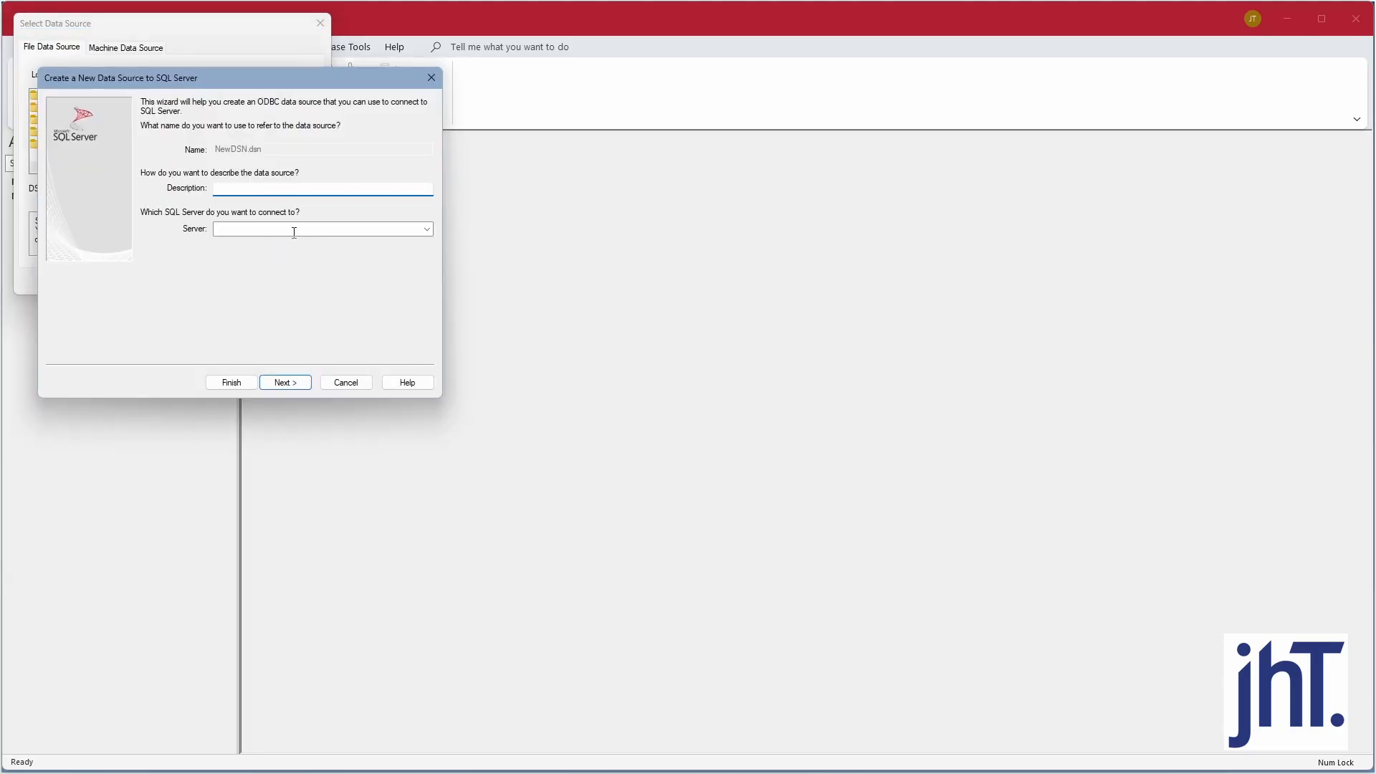
{"action": "type", "text": "New DSN"}
{"action": "key", "text": "Tab"}
{"action": "type", "text": "jhtazure2.database.windows.net"}
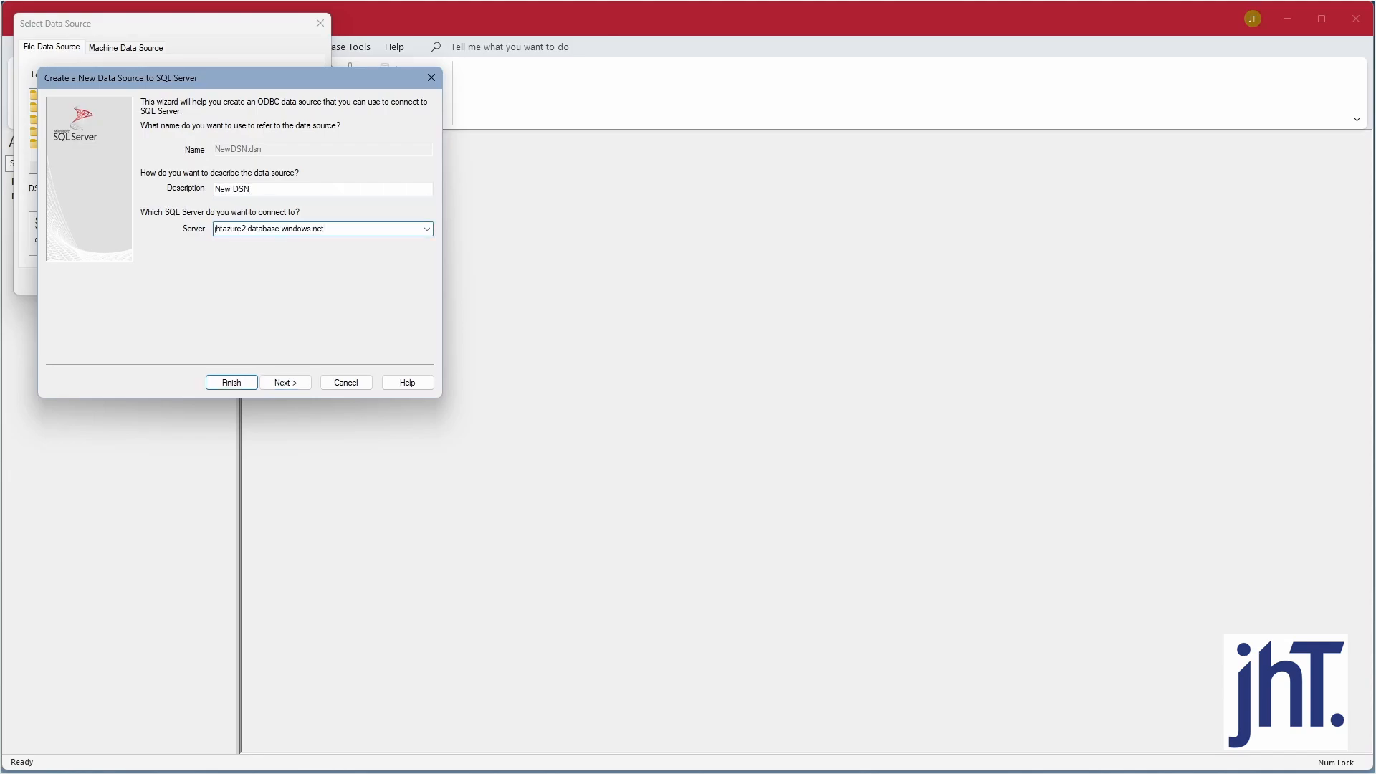
{"action": "left_click", "coordinate": [298, 385]}
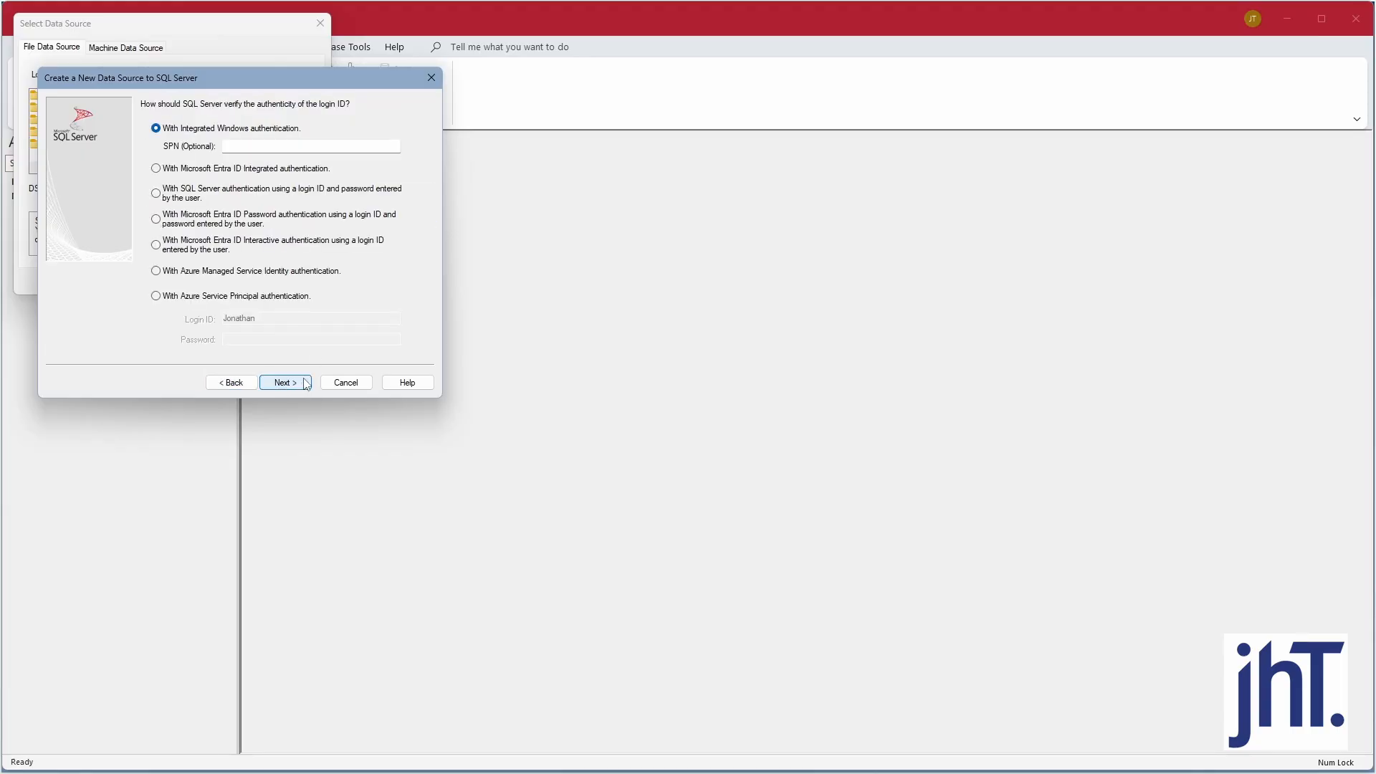
Step: Choose SQL Server authentication and enter the server's login ID and password for the data source
{"action": "left_click", "coordinate": [156, 193]}
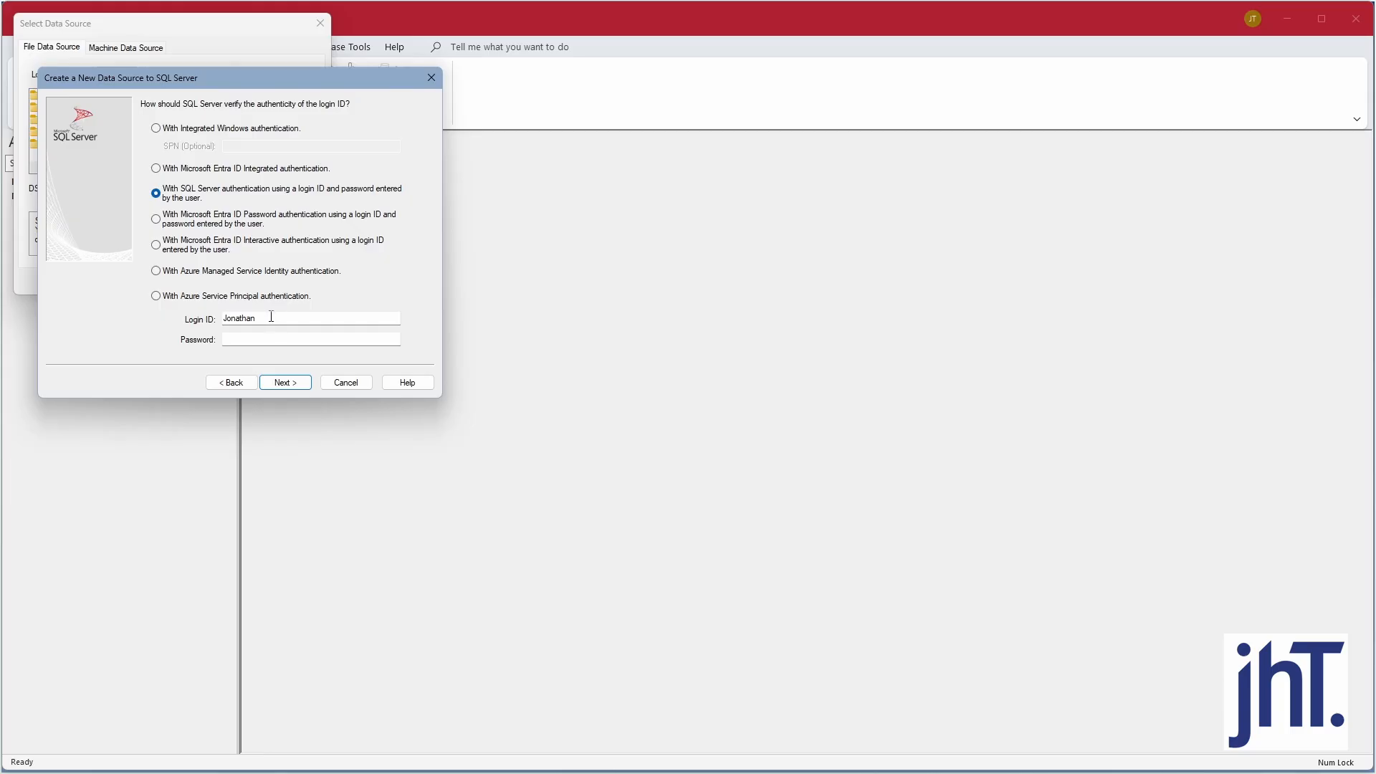
{"action": "left_click_drag", "start_coordinate": [272, 315], "coordinate": [221, 311]}
{"action": "type", "text": "jhTMaster"}
{"action": "key", "text": "Tab"}
{"action": "left_click", "coordinate": [287, 385]}
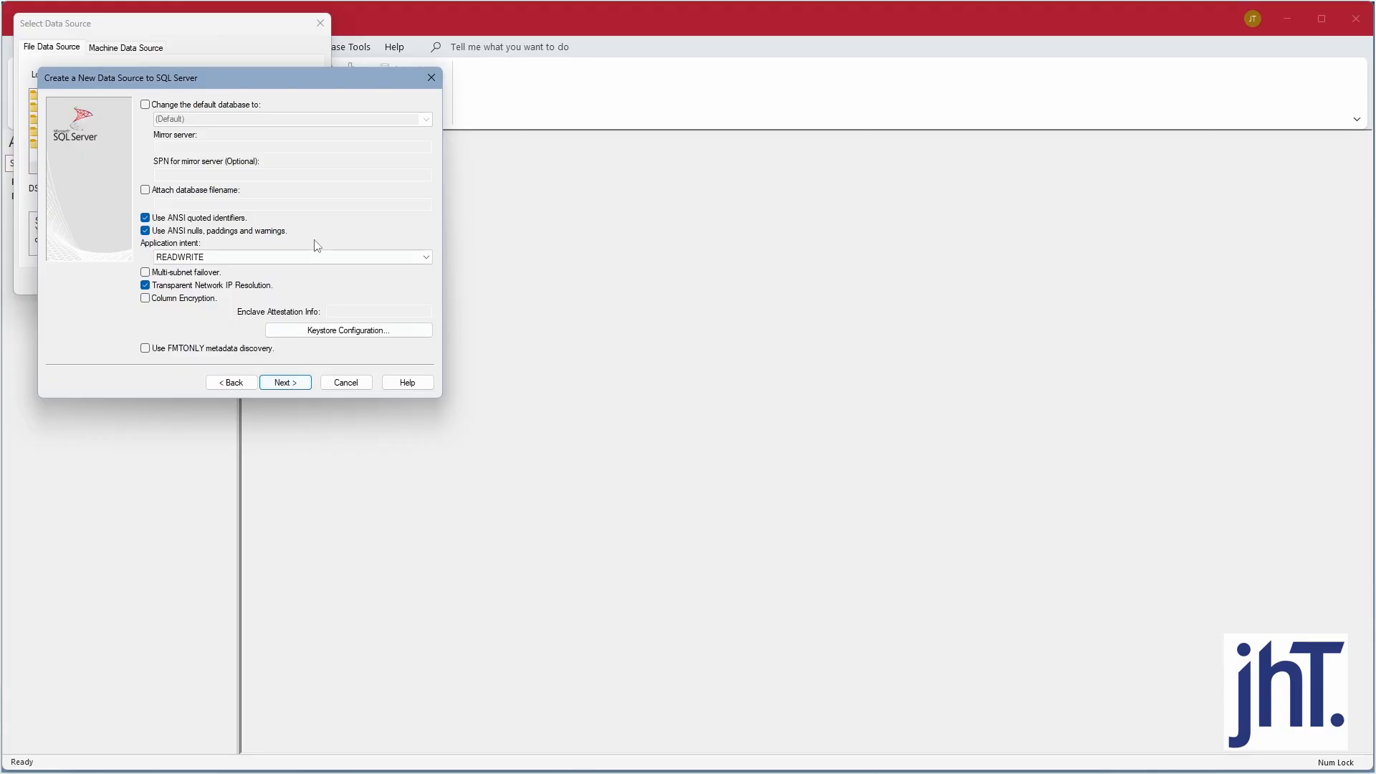
Step: Change the data source's default database to NewDB and continue to the connection encryption and logging options
{"action": "left_click", "coordinate": [226, 107]}
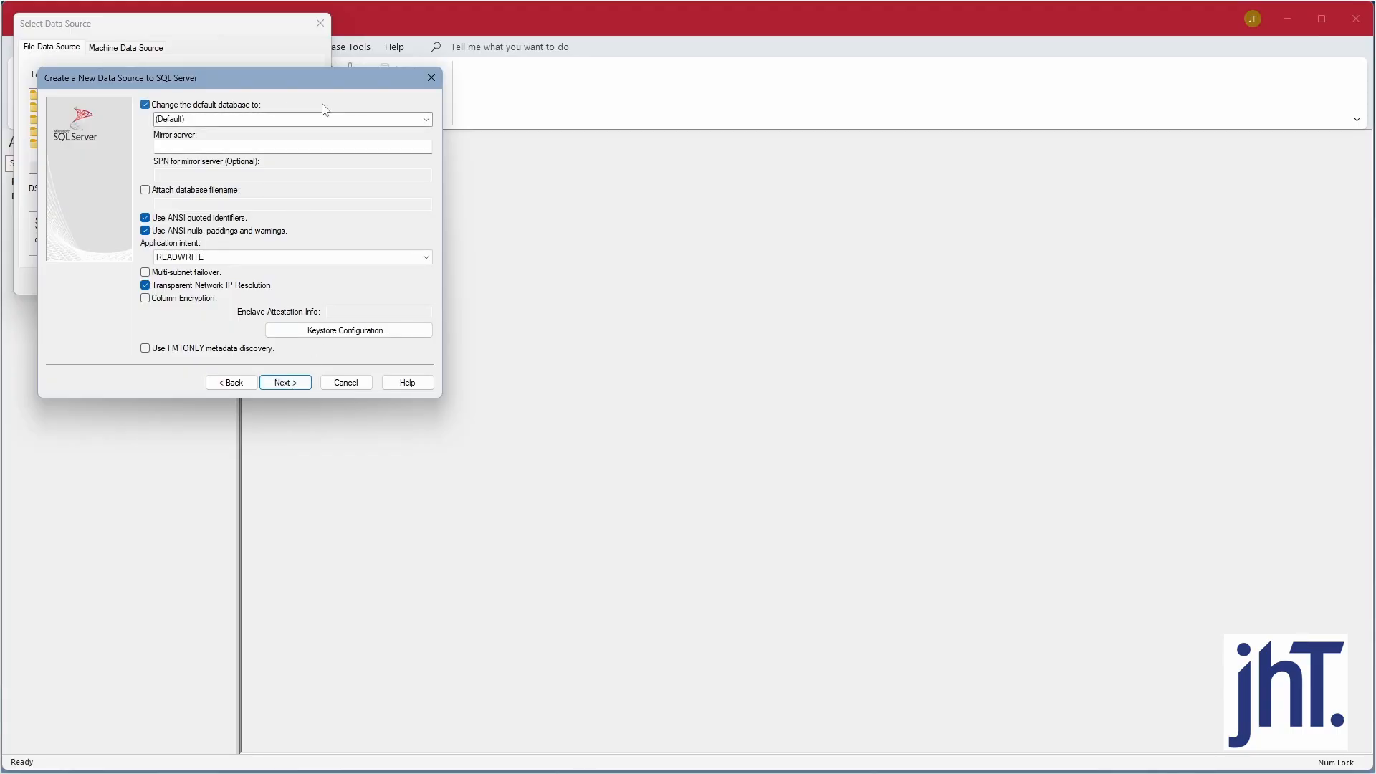
{"action": "left_click", "coordinate": [425, 120]}
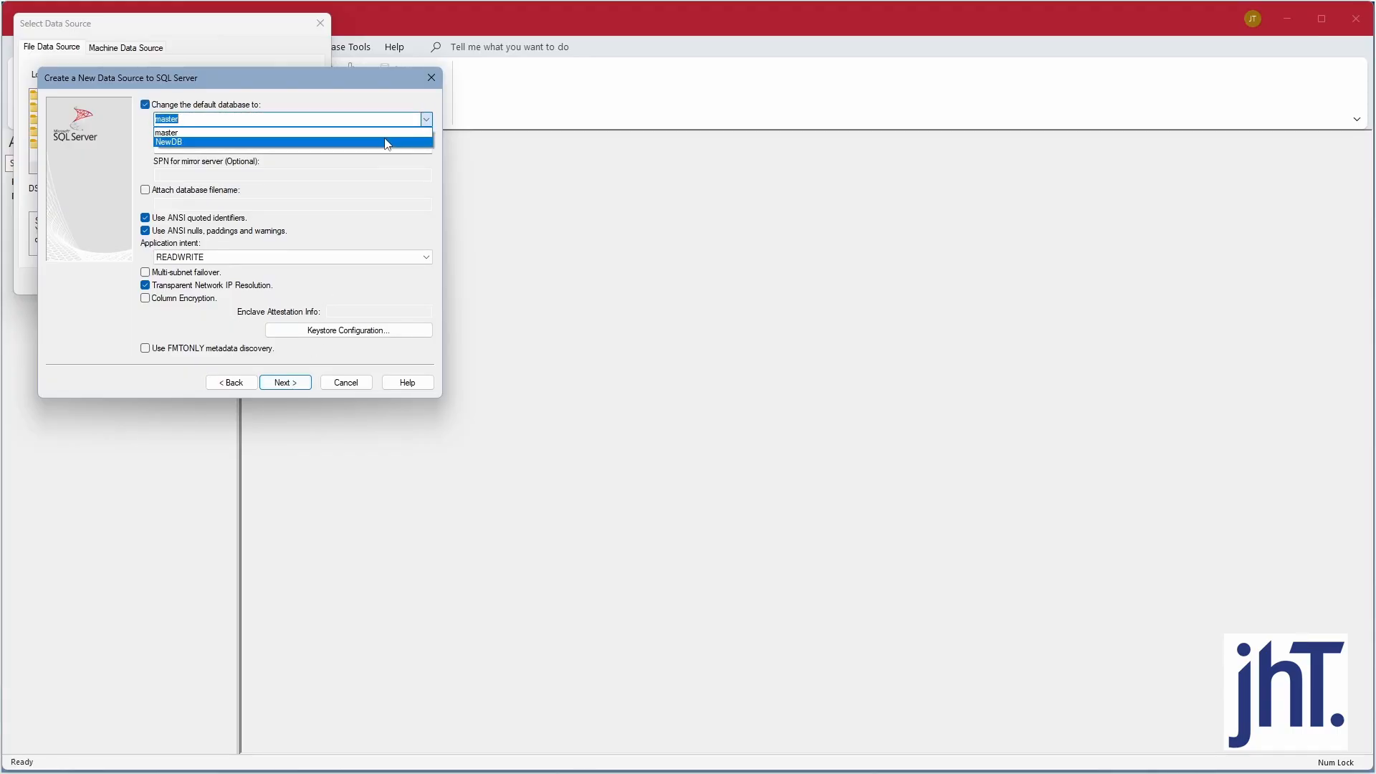
{"action": "left_click", "coordinate": [387, 142]}
{"action": "left_click", "coordinate": [296, 386]}
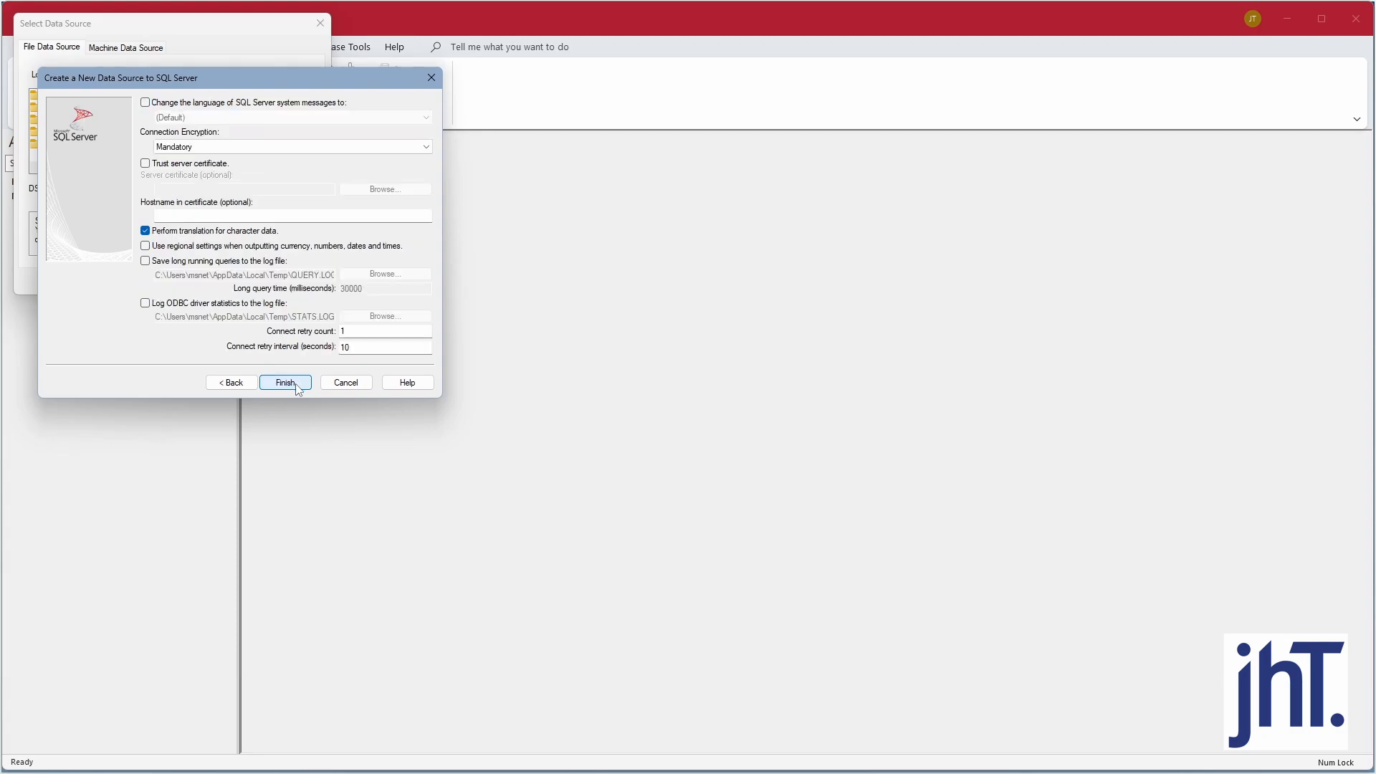
Step: Finish the data source with the default remaining options, test its connection and accept the configuration
{"action": "left_click", "coordinate": [287, 383]}
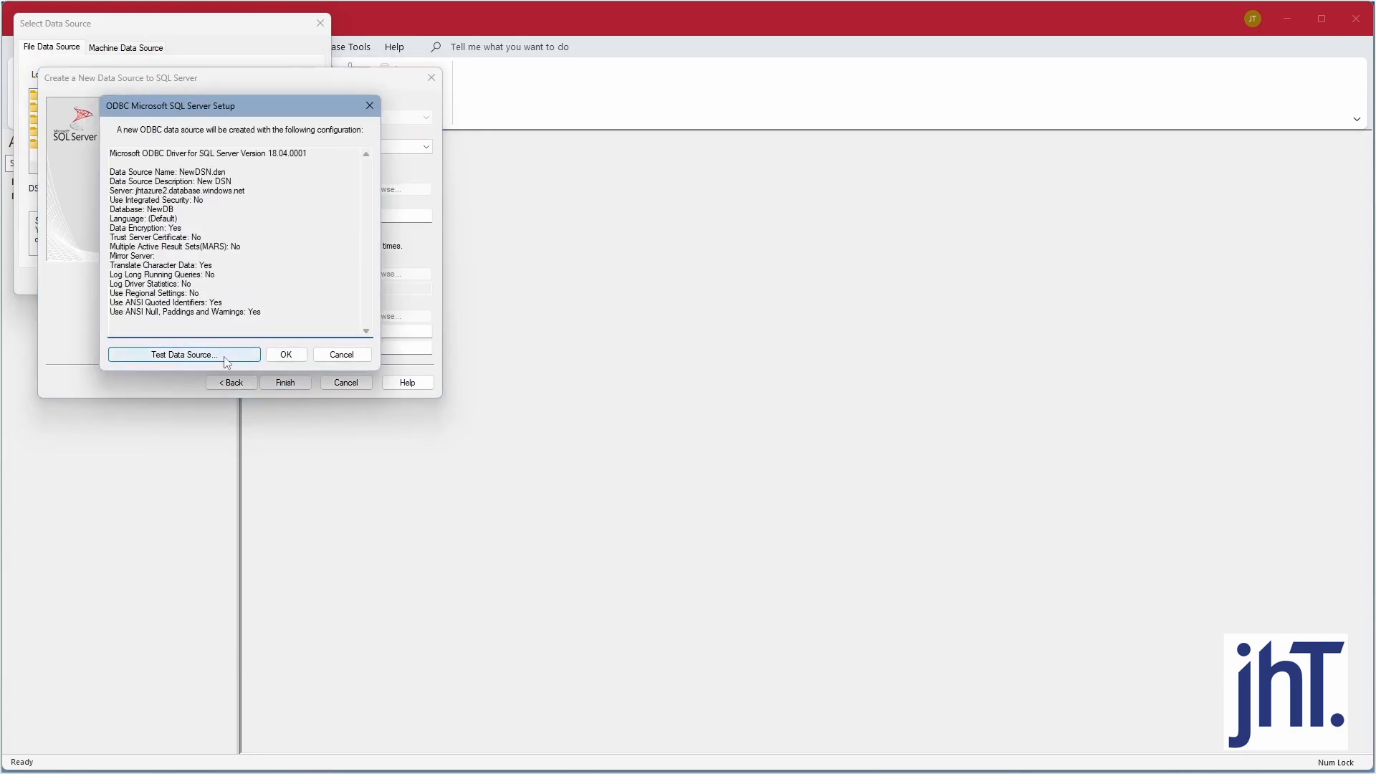
{"action": "left_click", "coordinate": [225, 356]}
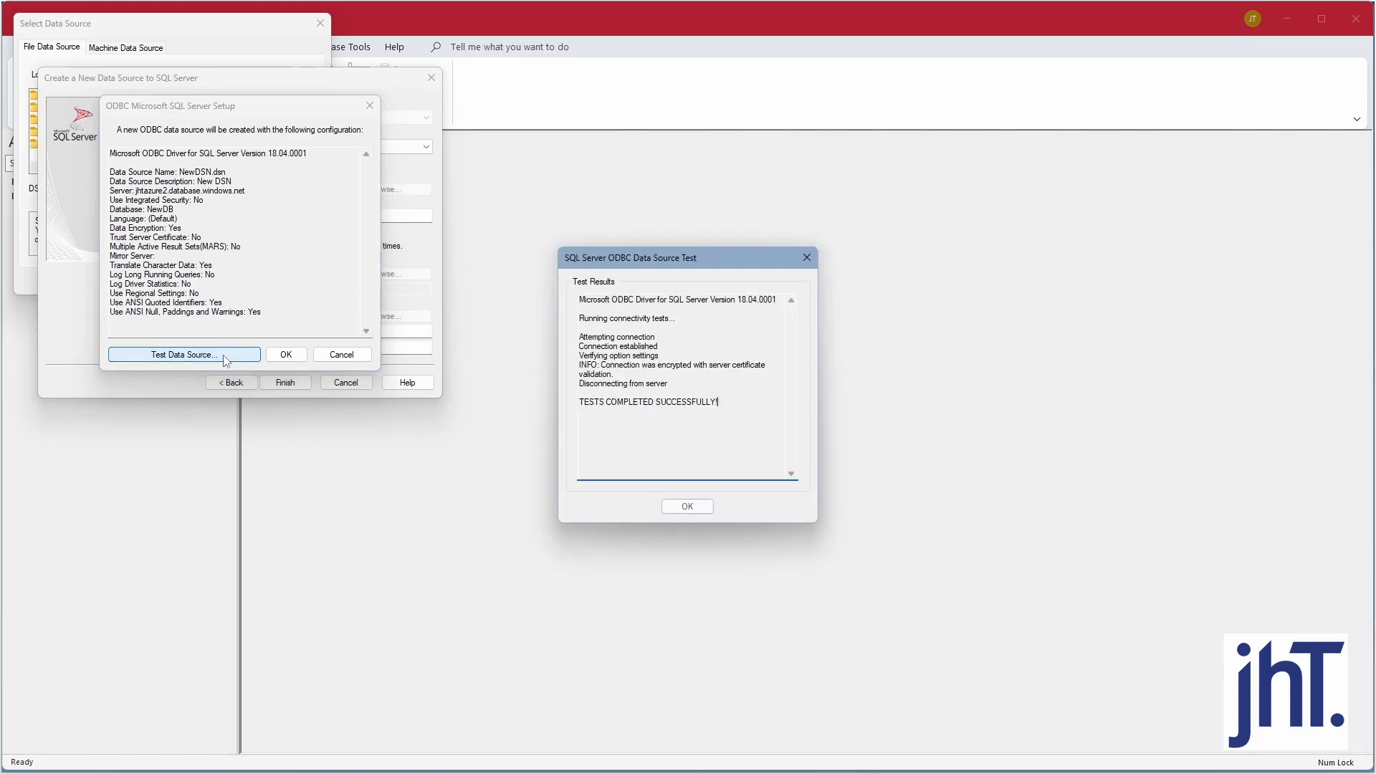
{"action": "left_click", "coordinate": [686, 509]}
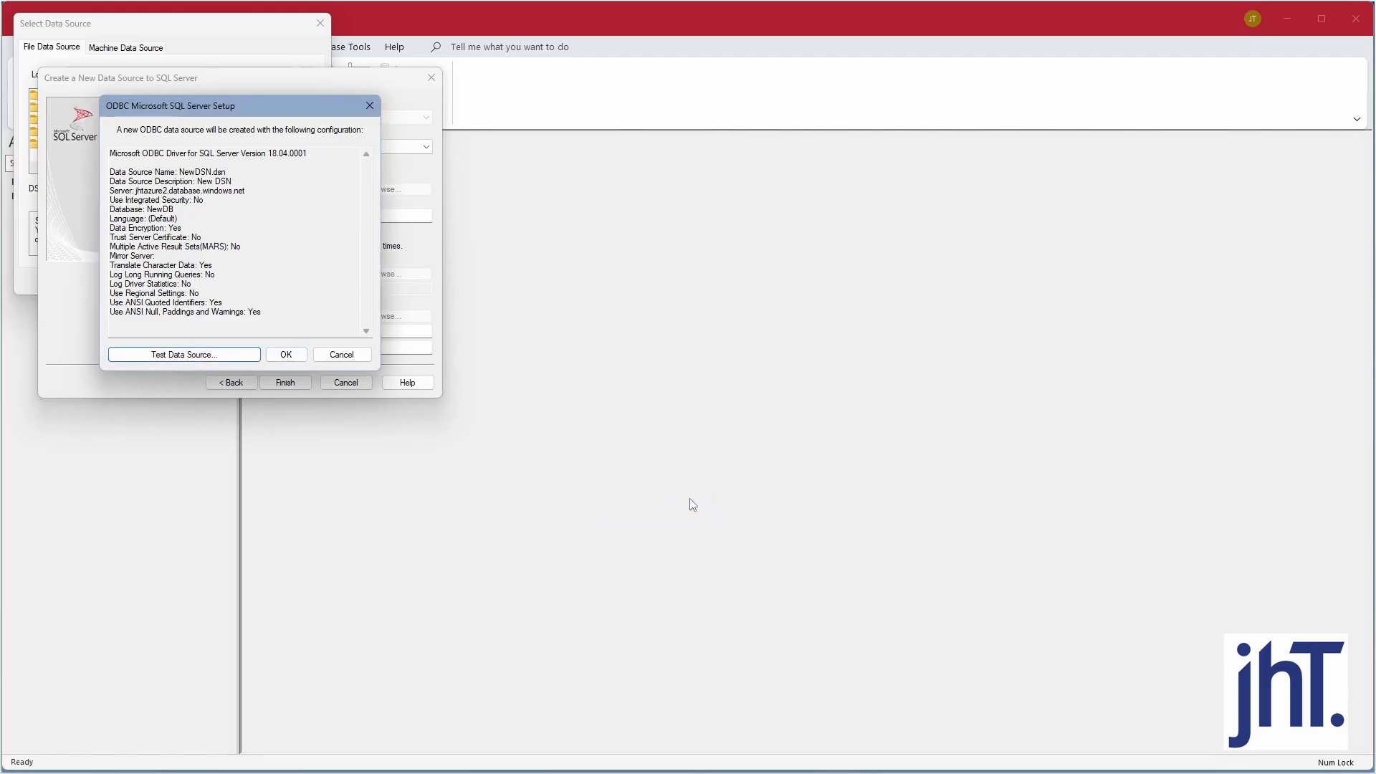
{"action": "left_click", "coordinate": [286, 354]}
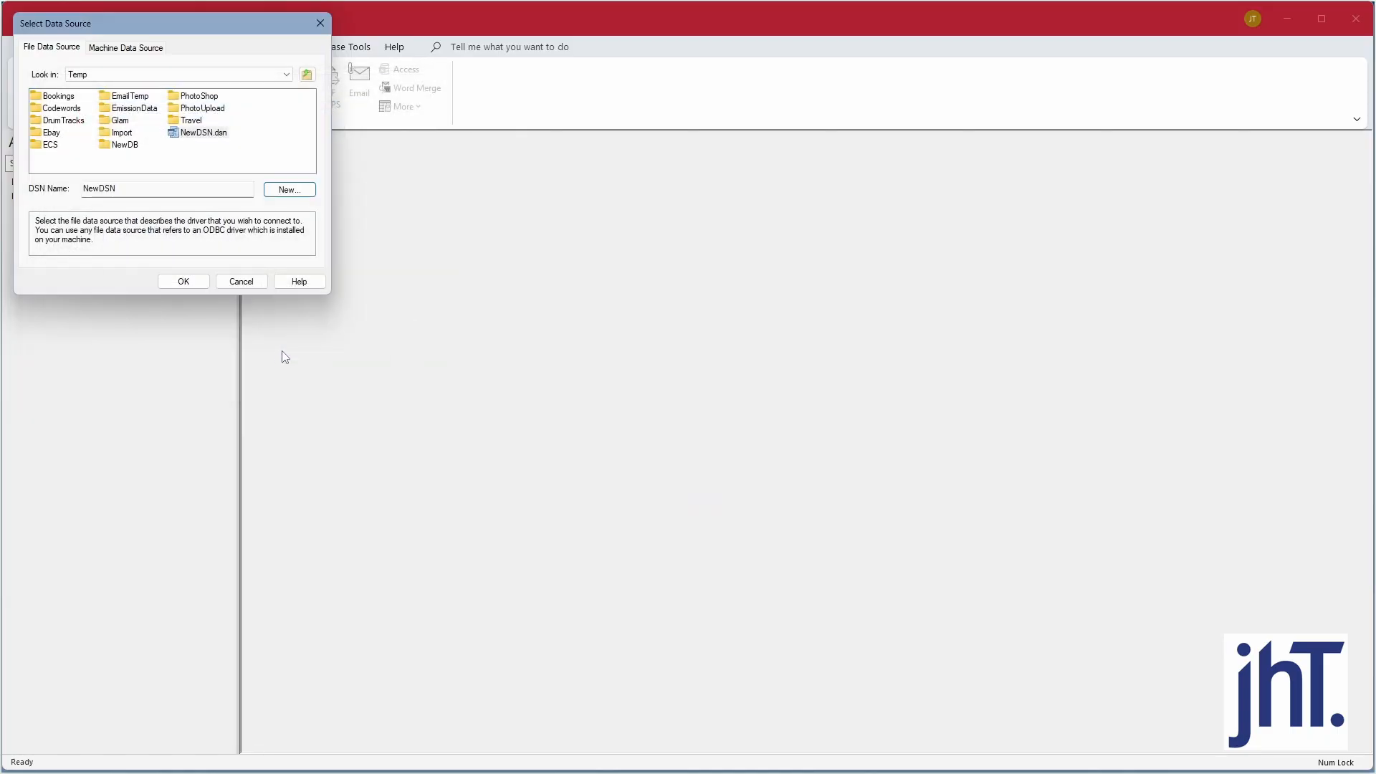
Step: Use NewDSN as the link source and sign in to the SQL server with the login's password
{"action": "left_click", "coordinate": [185, 282]}
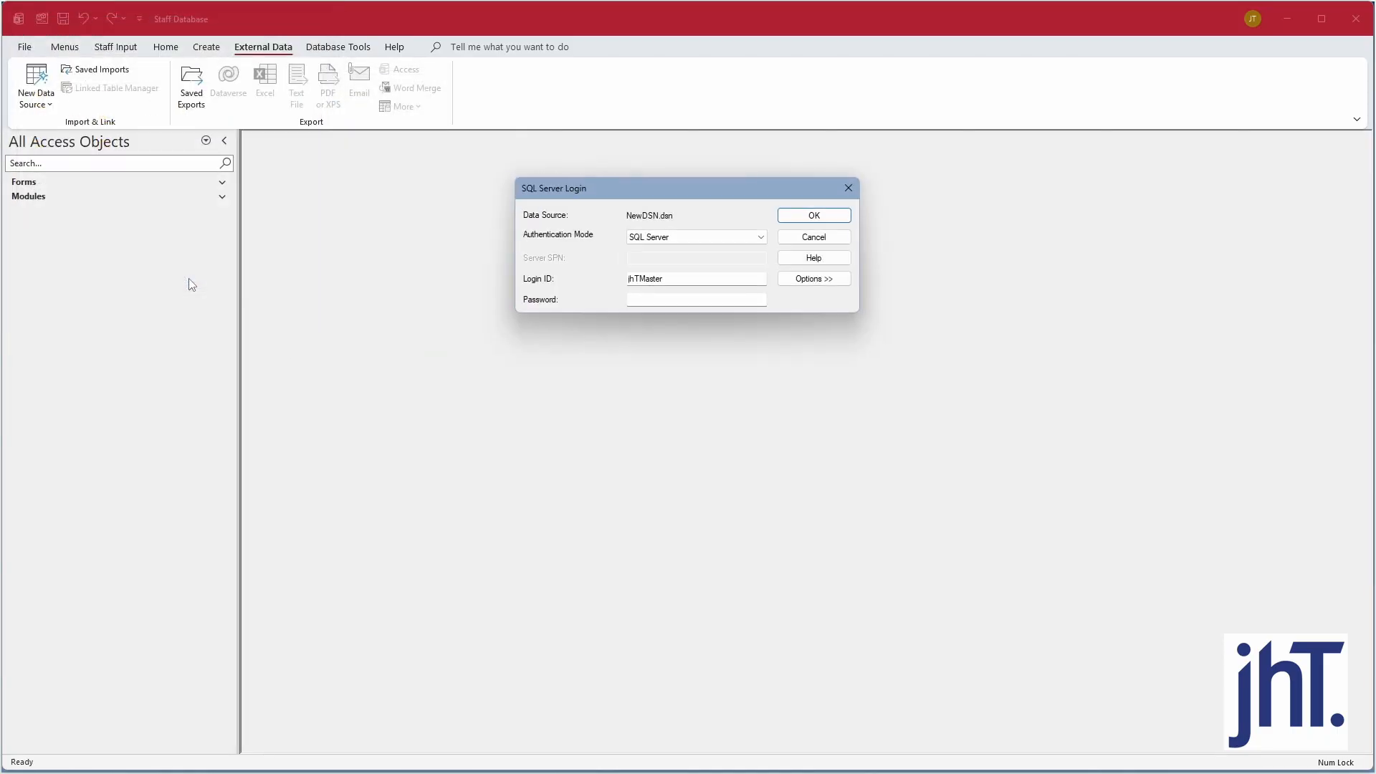
{"action": "left_click", "coordinate": [667, 299]}
{"action": "left_click", "coordinate": [810, 215]}
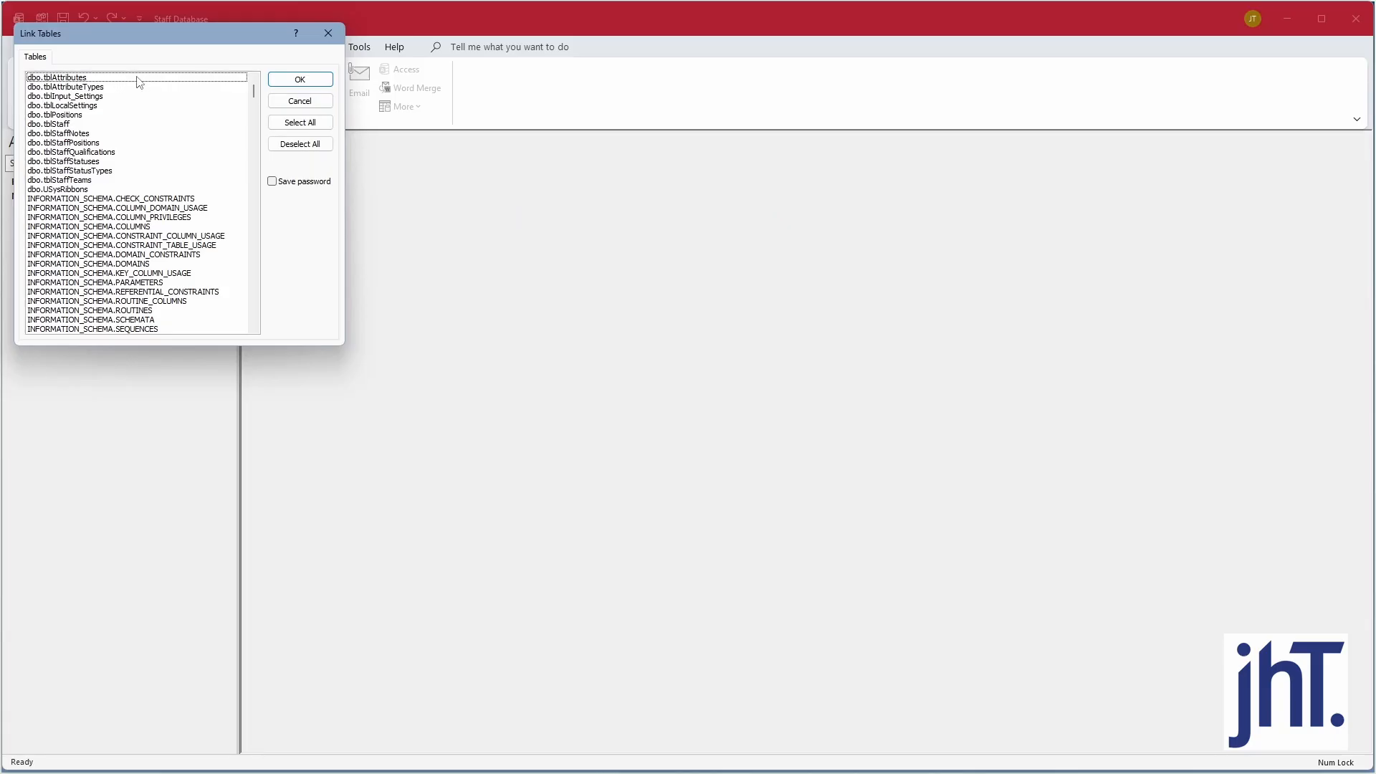
Step: Link the dbo tables from dbo.tblAttributes through dbo.tblStaffTeams, leaving out dbo.USysRibbons and the INFORMATION_SCHEMA entries
{"action": "left_click", "coordinate": [131, 79]}
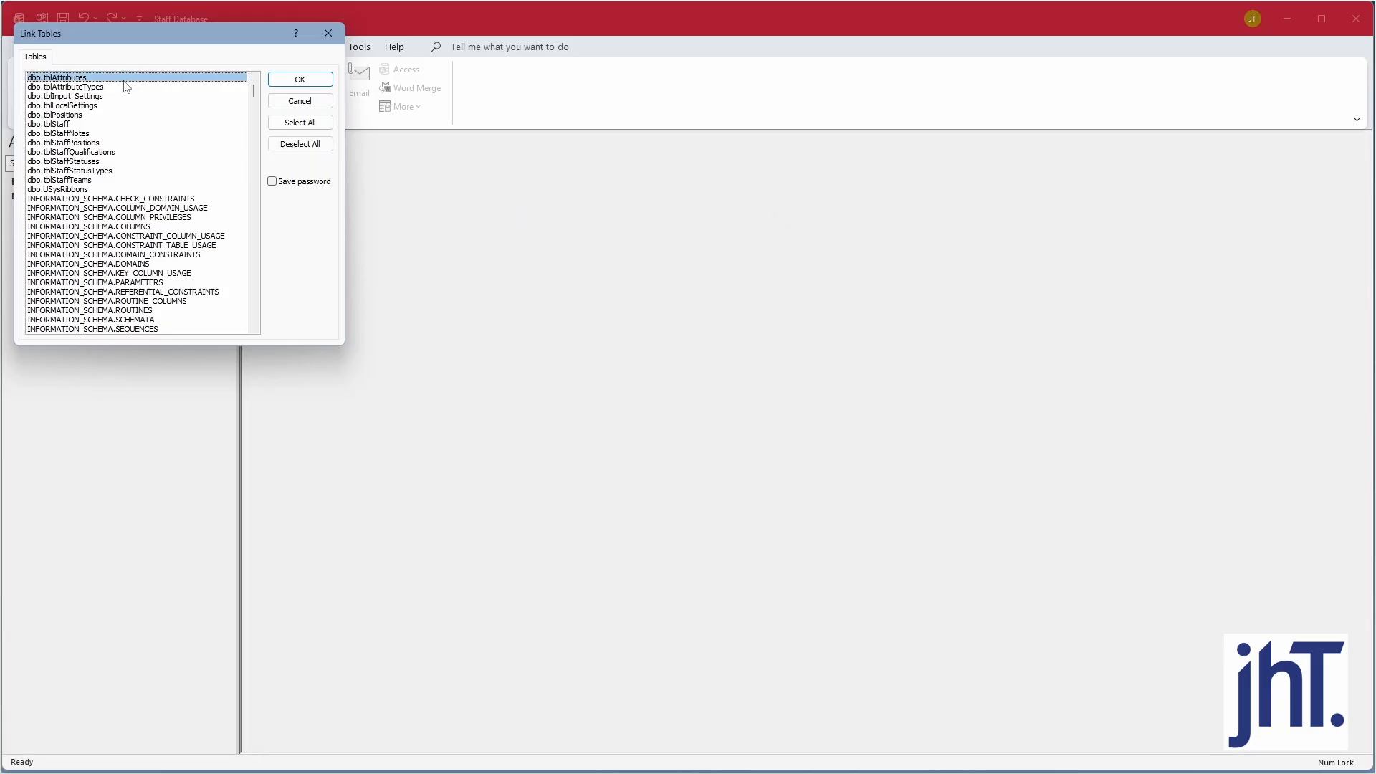
{"action": "left_click", "coordinate": [111, 87]}
{"action": "left_click", "coordinate": [105, 98]}
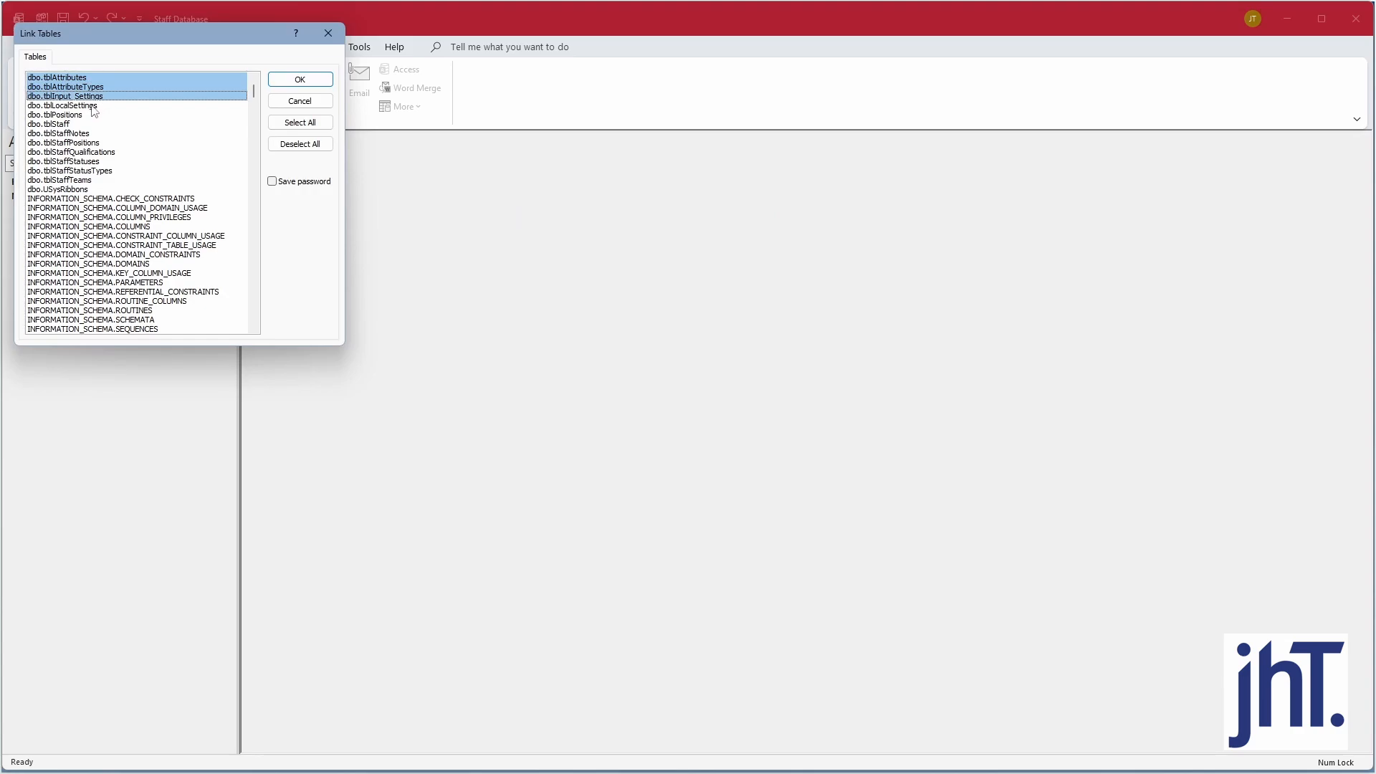
{"action": "left_click", "coordinate": [90, 106]}
{"action": "left_click", "coordinate": [75, 115]}
{"action": "left_click", "coordinate": [70, 125]}
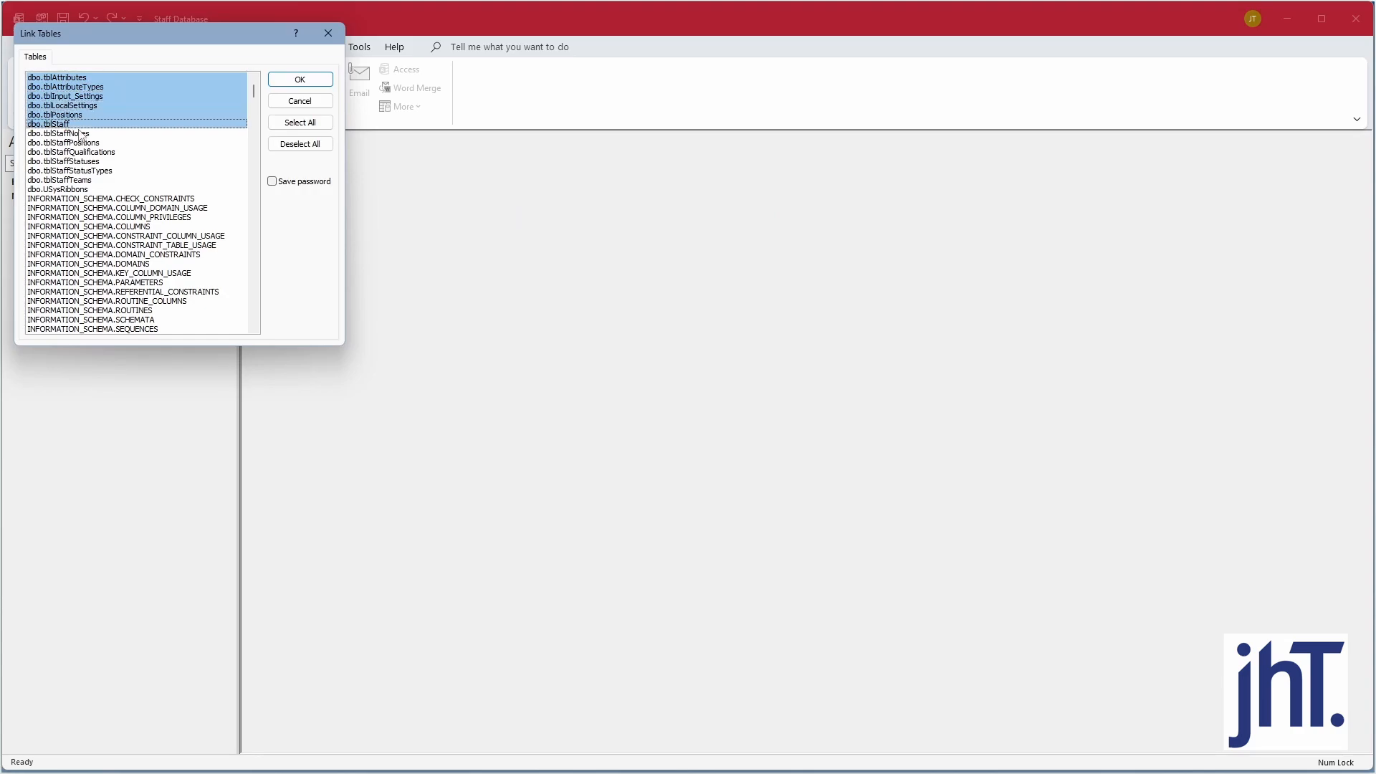
{"action": "left_click", "coordinate": [89, 134]}
{"action": "left_click", "coordinate": [94, 143]}
{"action": "left_click", "coordinate": [115, 152]}
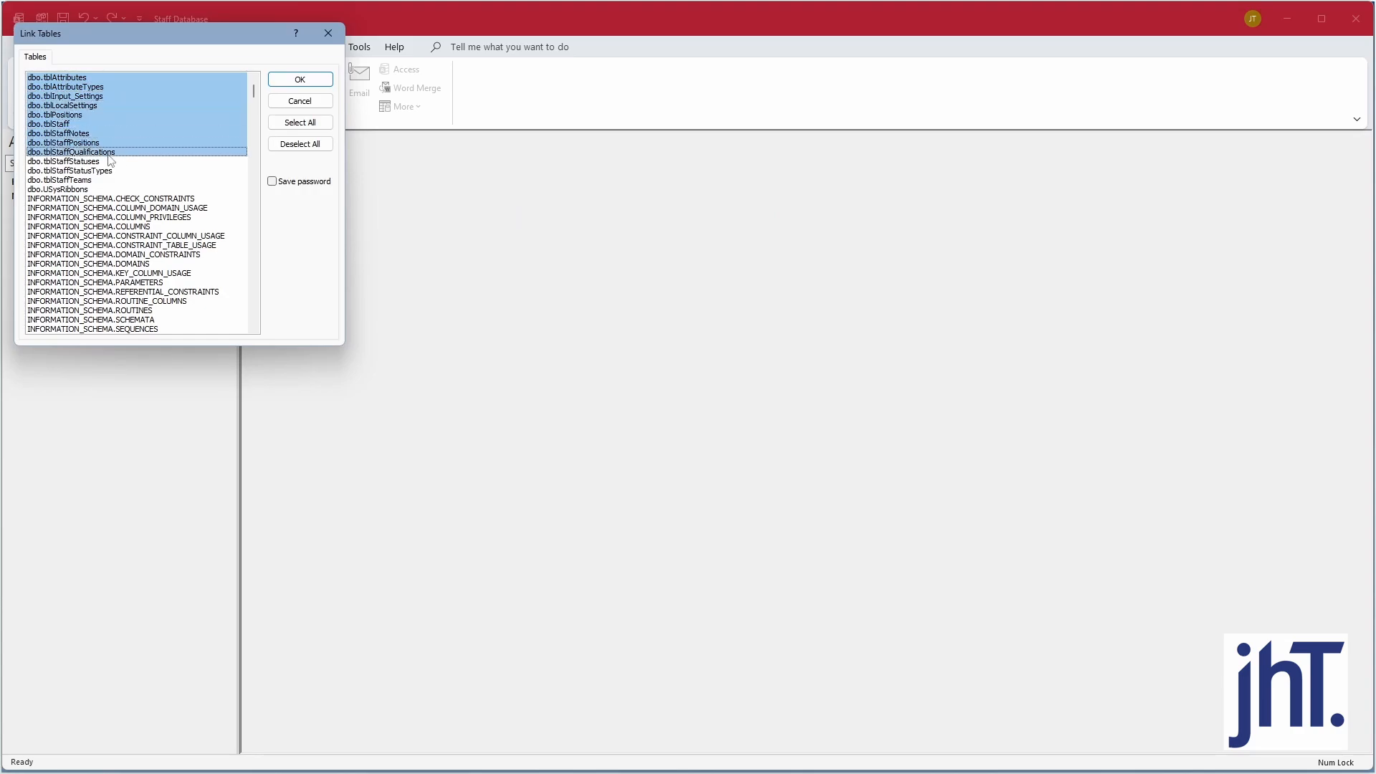
{"action": "left_click", "coordinate": [98, 162]}
{"action": "left_click", "coordinate": [116, 172]}
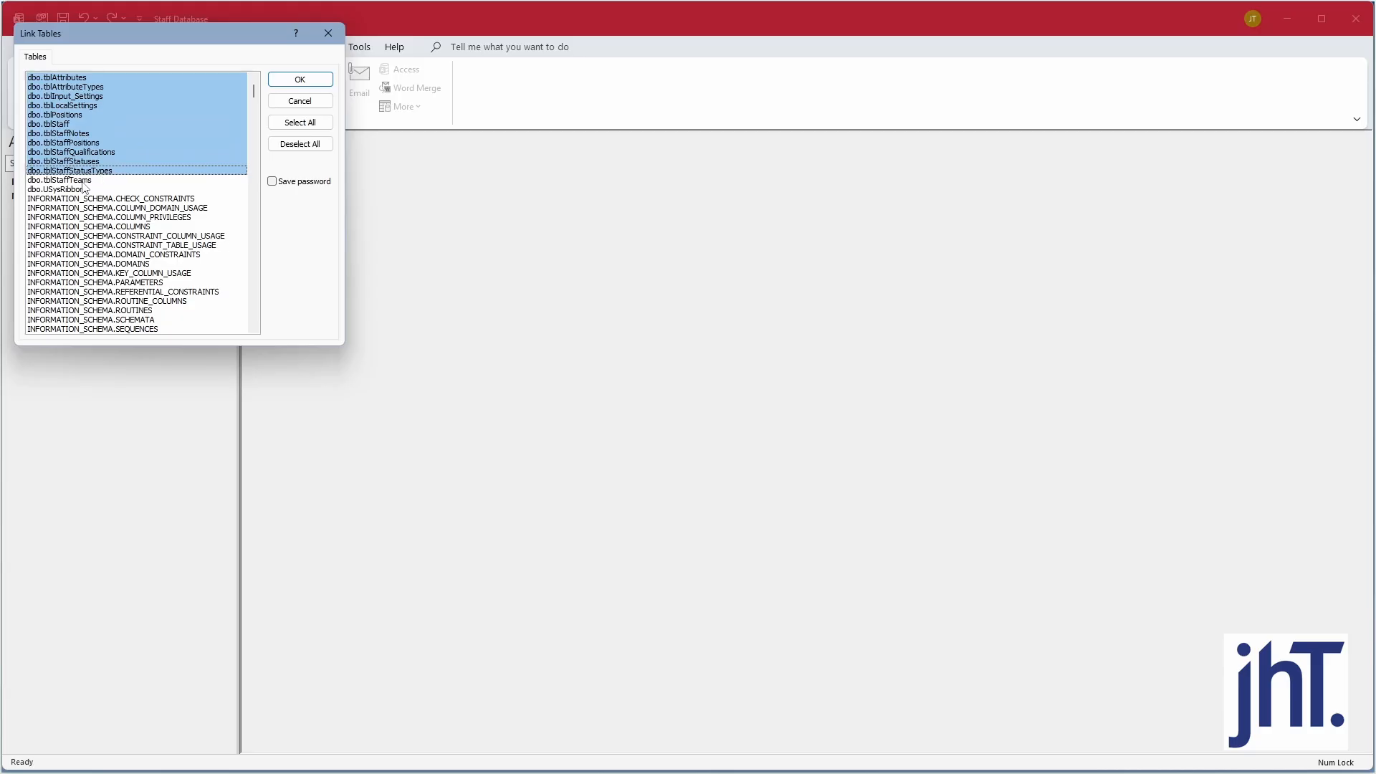
{"action": "left_click", "coordinate": [87, 180]}
{"action": "left_click", "coordinate": [314, 84]}
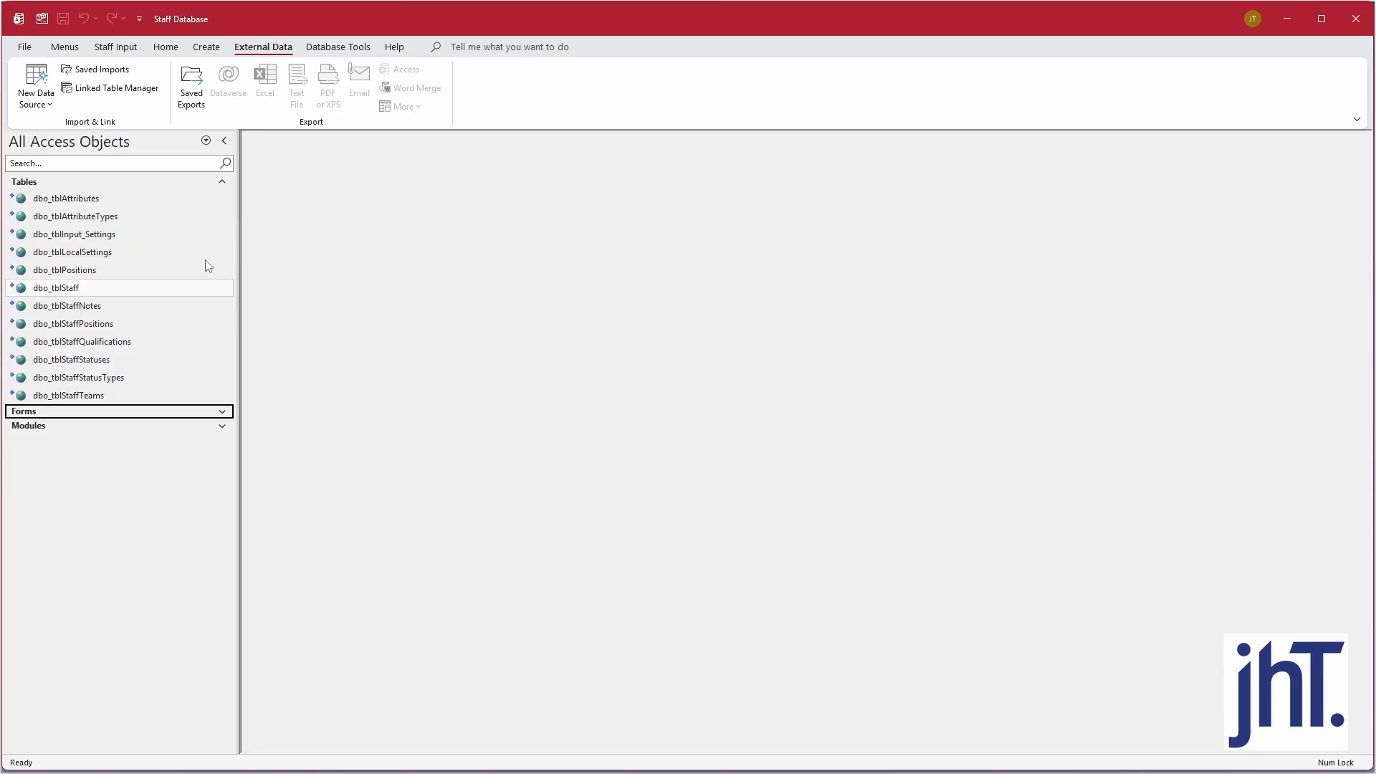
Step: Remove the dbo_ prefix from the linked table dbo_tblAttributes, renaming it tblAttributes
{"action": "left_click", "coordinate": [93, 202]}
{"action": "right_click", "coordinate": [95, 205]}
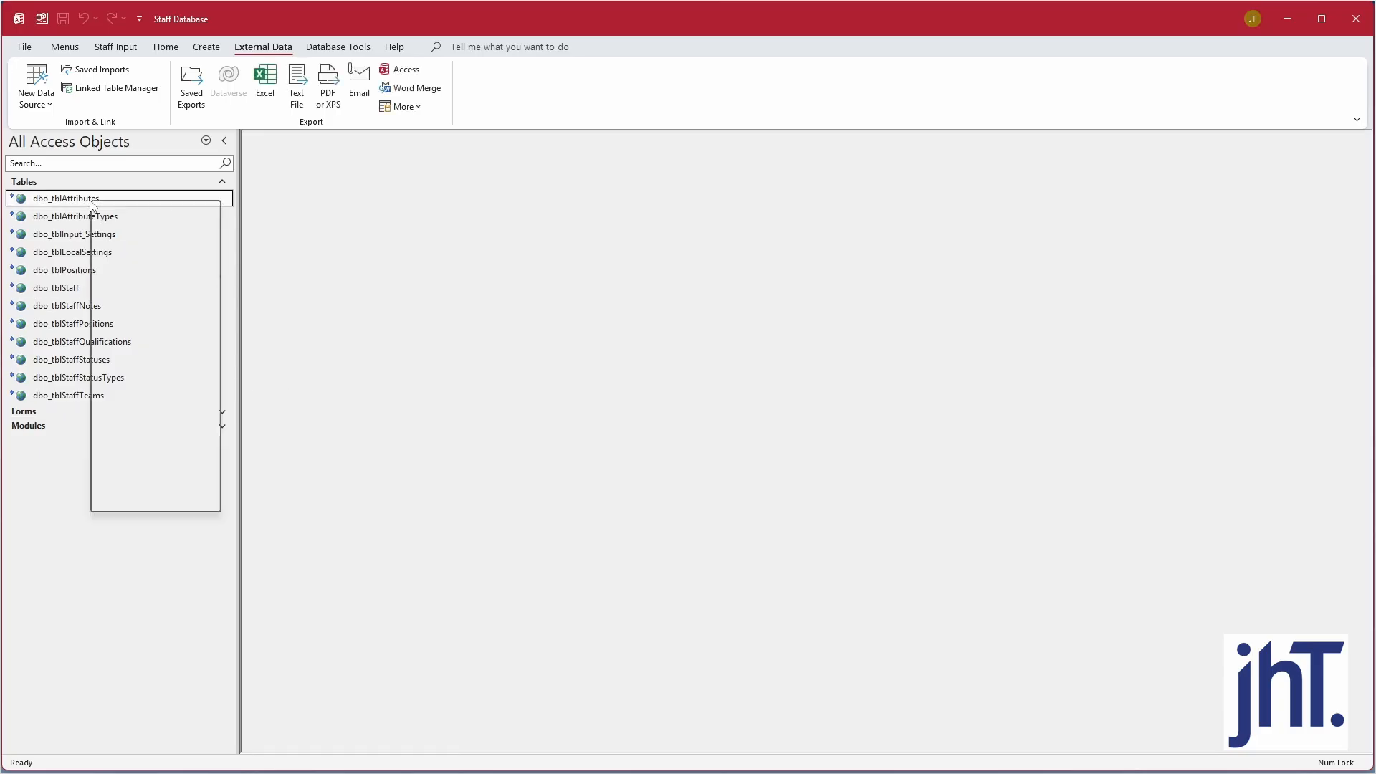
{"action": "left_click", "coordinate": [135, 296]}
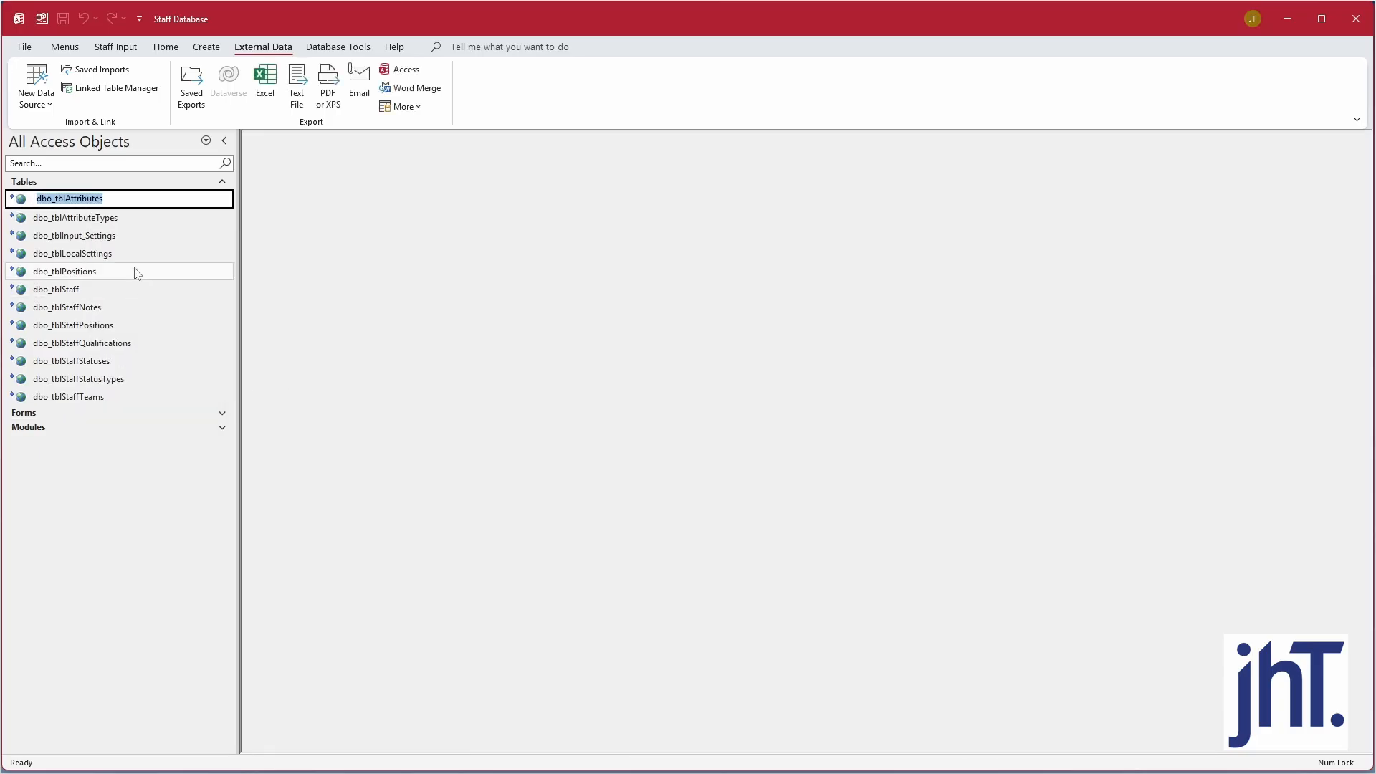
{"action": "left_click", "coordinate": [57, 204]}
{"action": "key", "text": "shift+Home"}
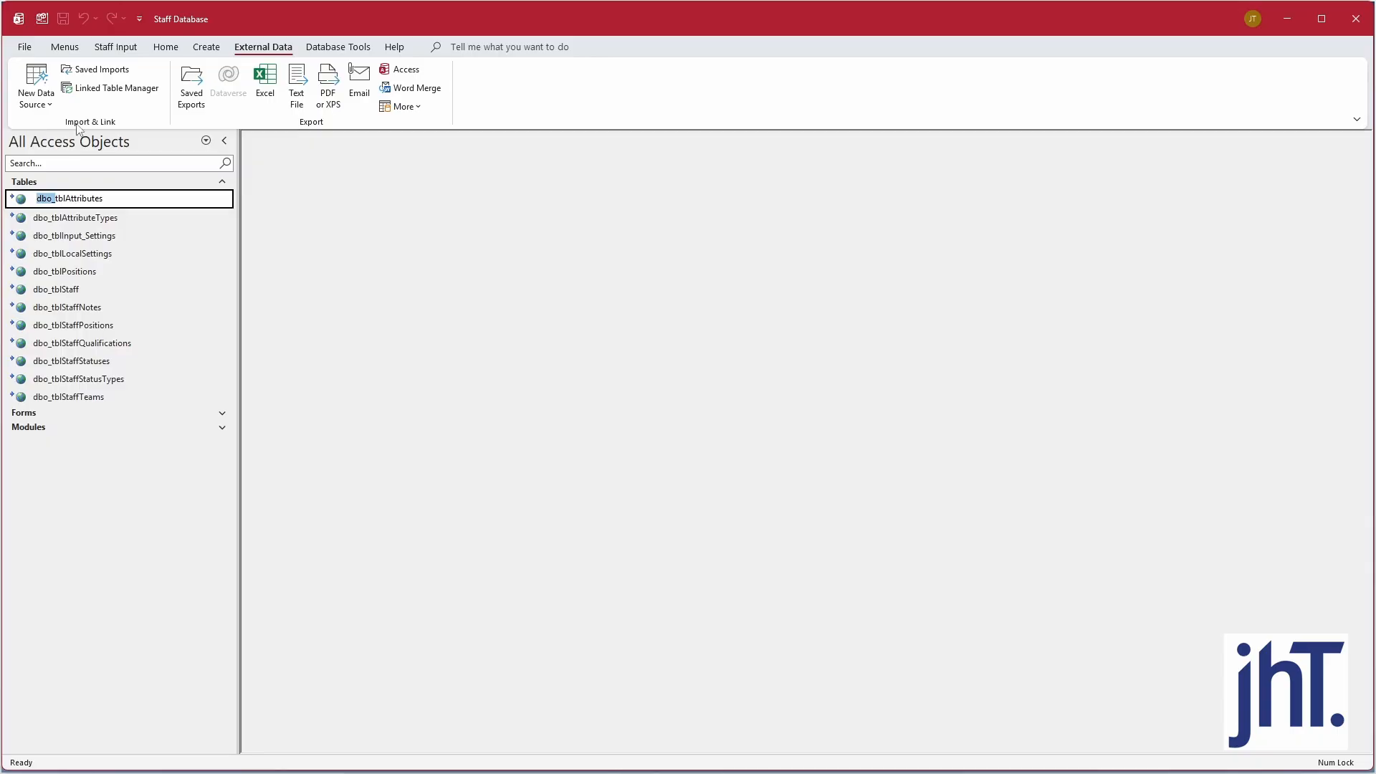
{"action": "key", "text": "BackSpace"}
{"action": "key", "text": "Return"}
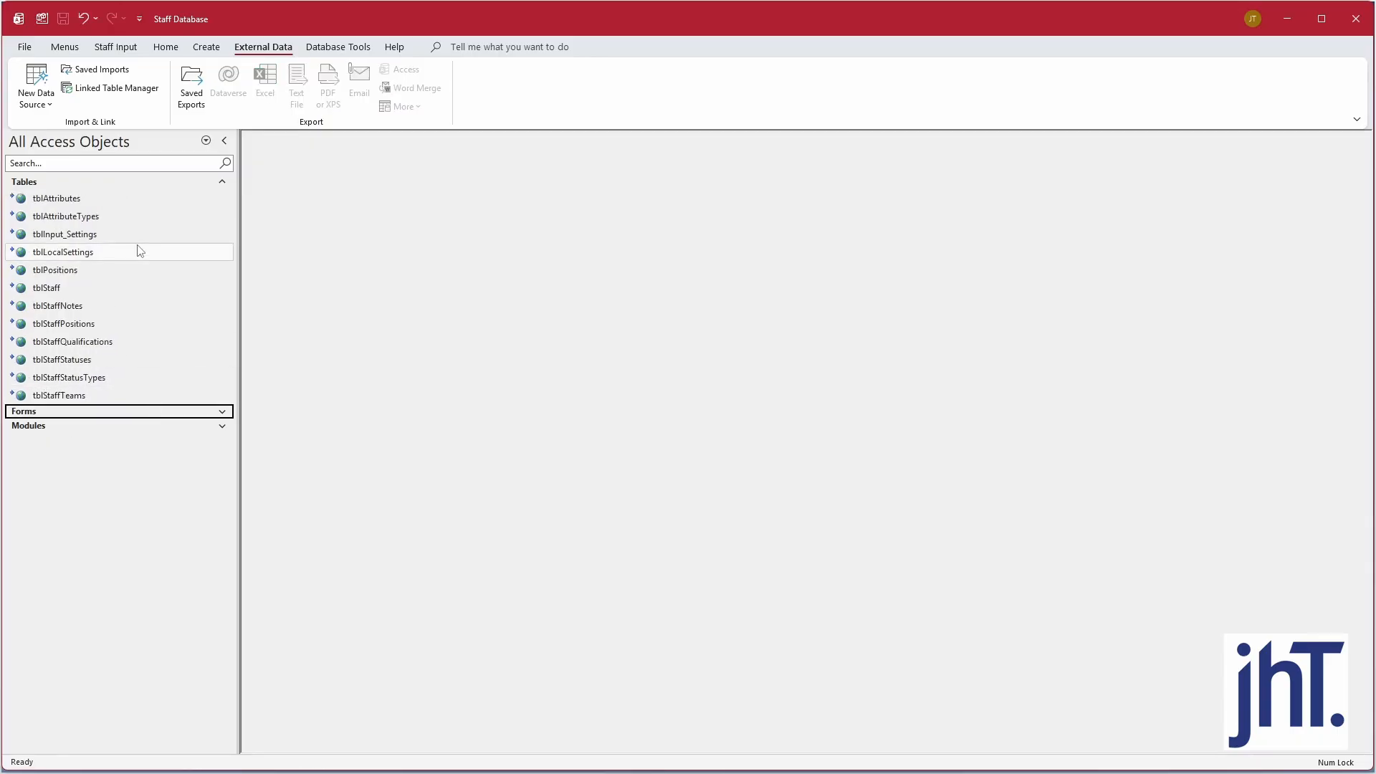
Step: Open the staff list form, search the names for "ex" and open the matching staff member's record
{"action": "left_click", "coordinate": [116, 47]}
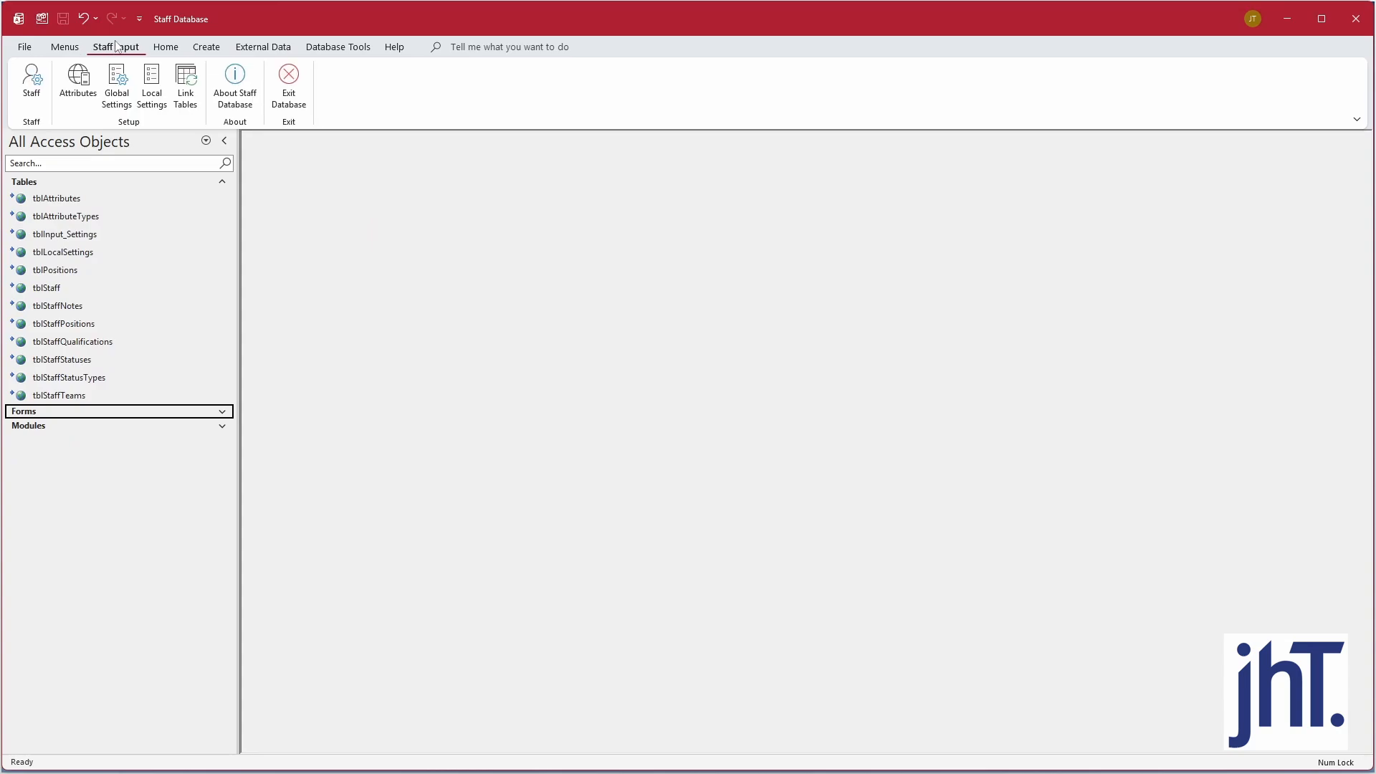
{"action": "left_click", "coordinate": [32, 104]}
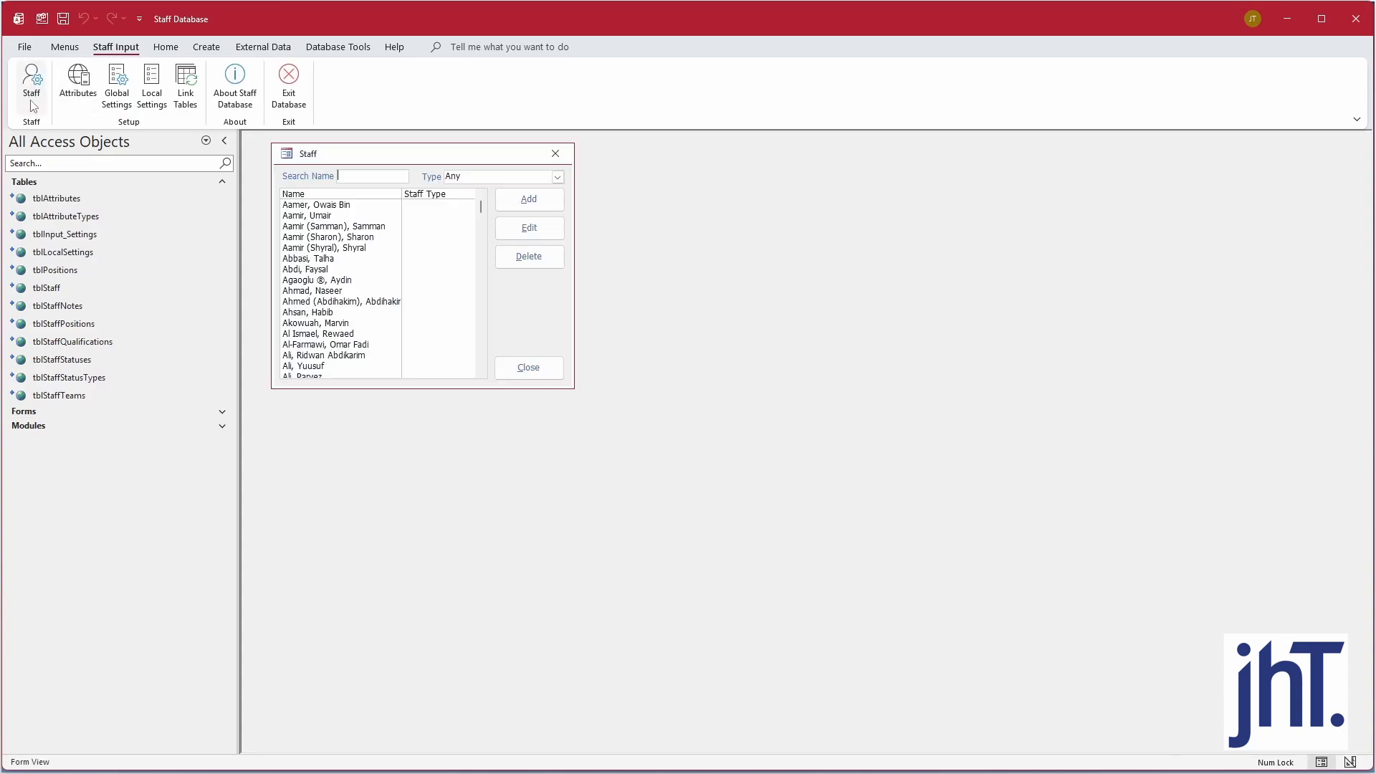
{"action": "left_click", "coordinate": [353, 175]}
{"action": "type", "text": "ex"}
{"action": "left_click", "coordinate": [399, 207]}
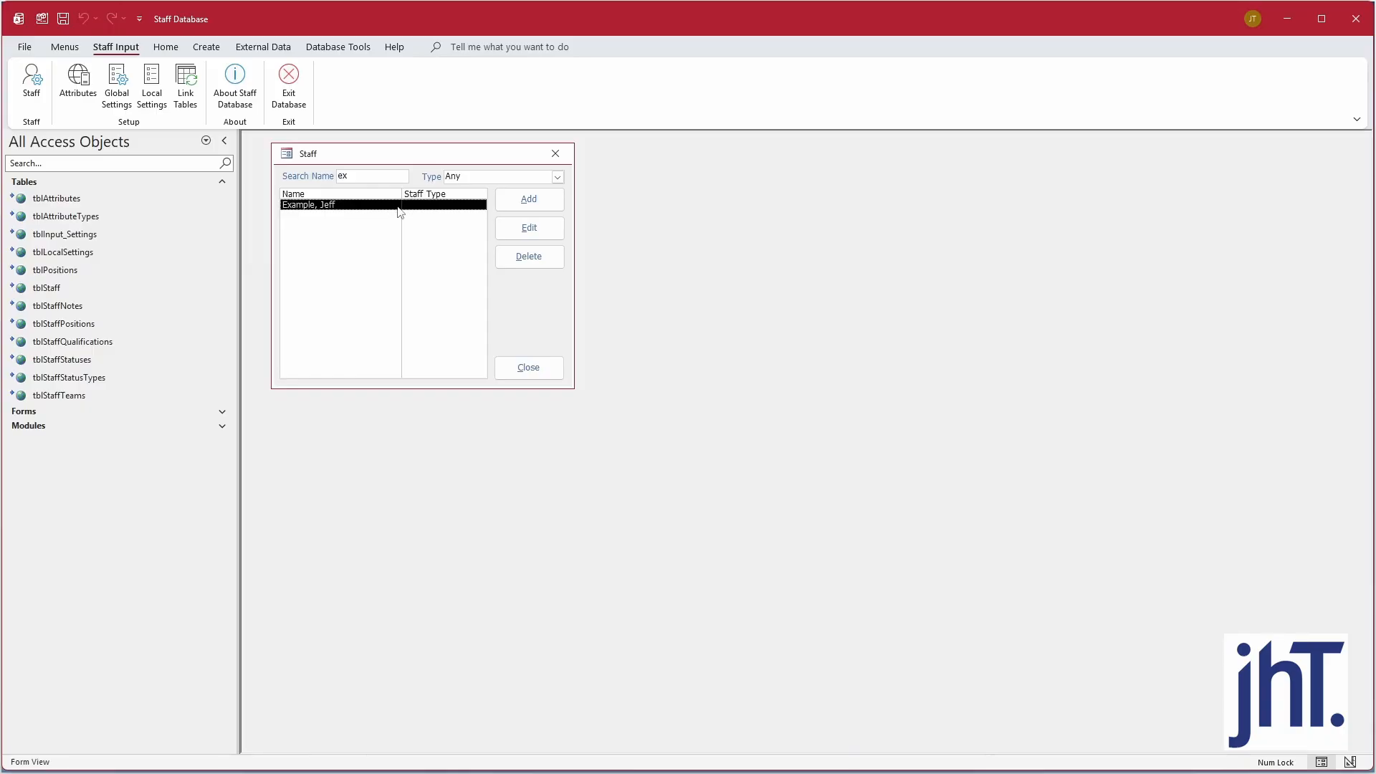
{"action": "double_click", "coordinate": [391, 207]}
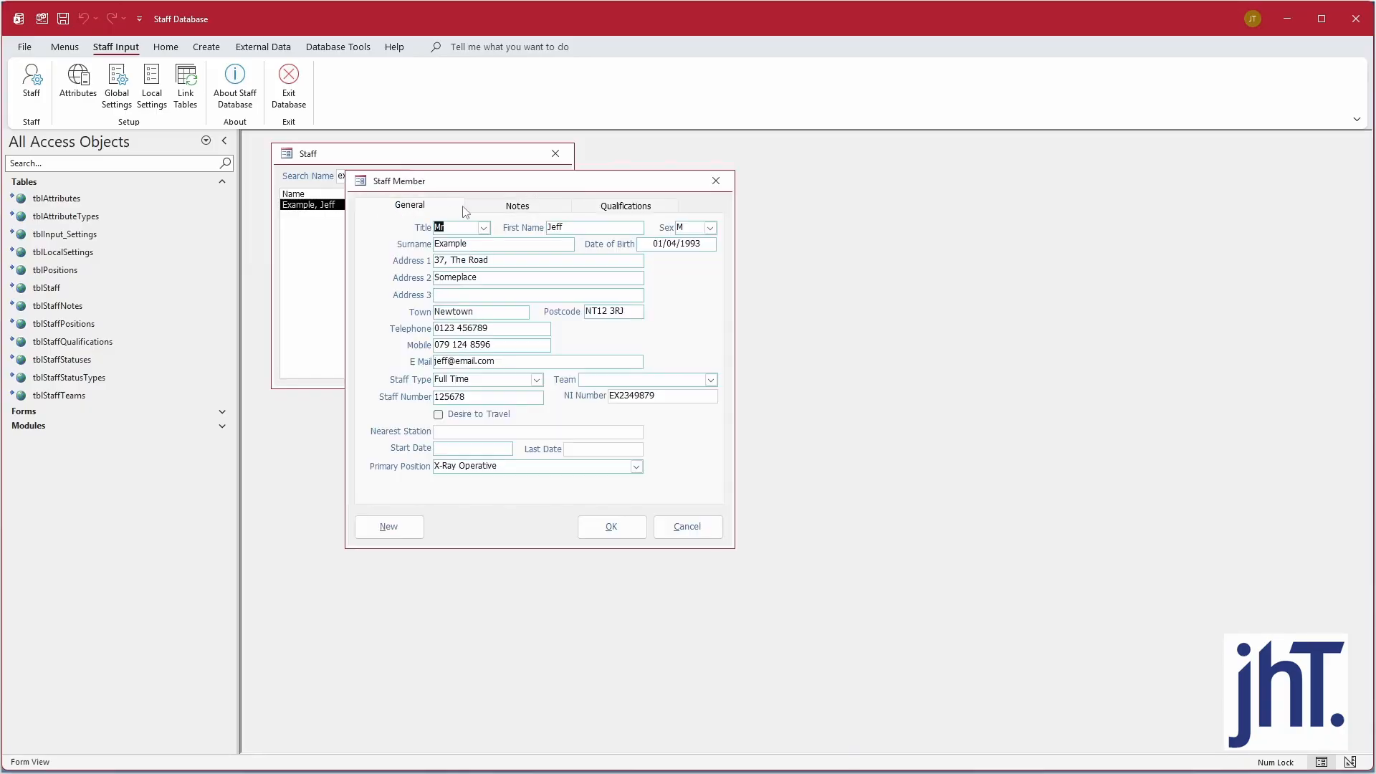
Step: Check the staff member's notes and qualifications, and close the record and the staff list
{"action": "left_click", "coordinate": [498, 208]}
{"action": "left_click", "coordinate": [623, 206]}
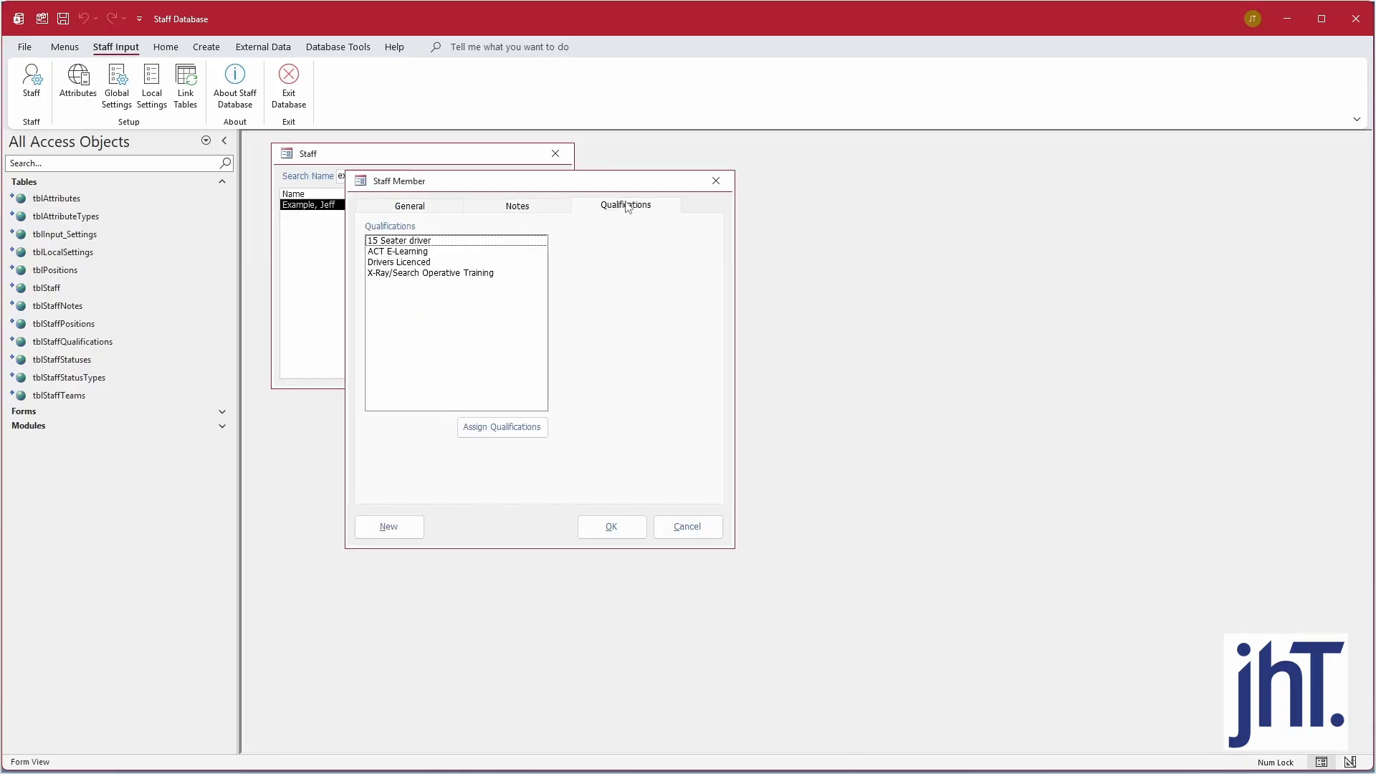
{"action": "left_click", "coordinate": [620, 530]}
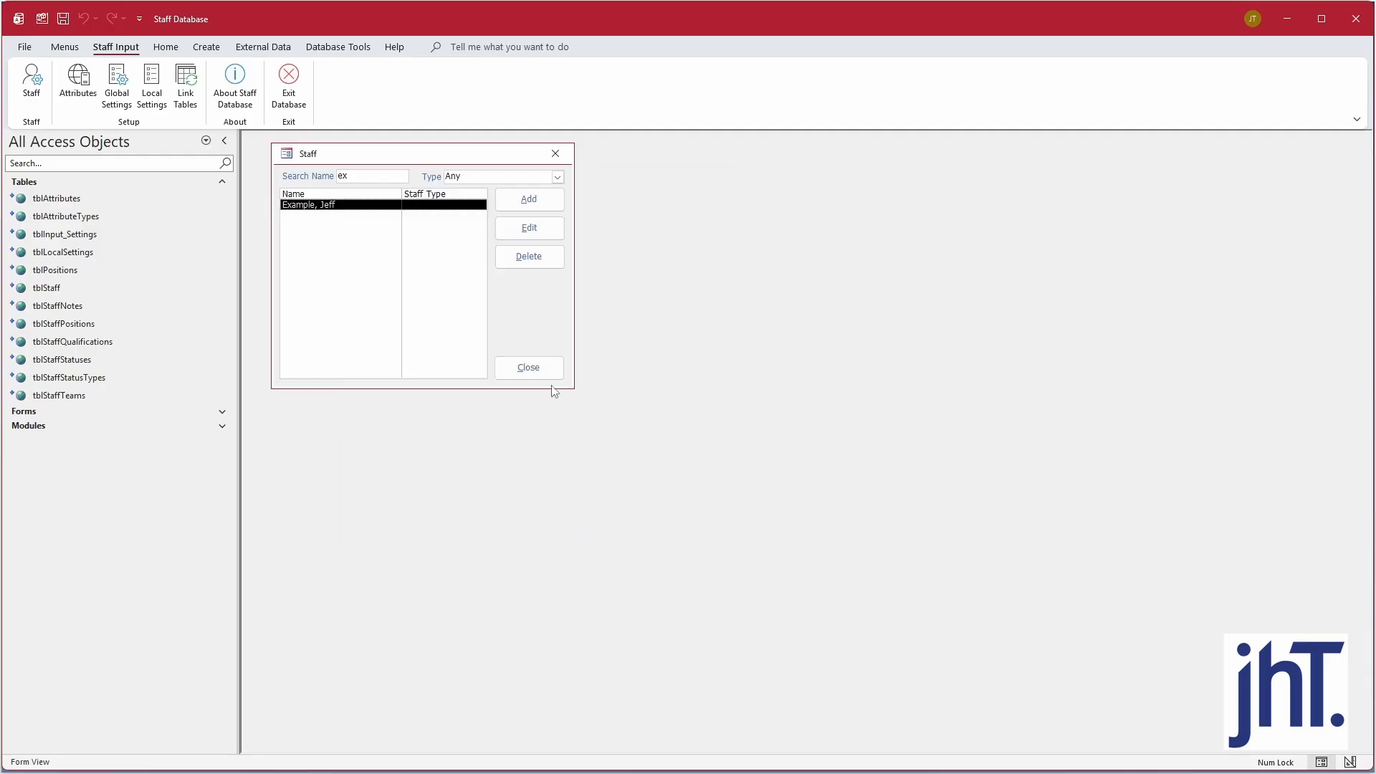
{"action": "left_click", "coordinate": [537, 369]}
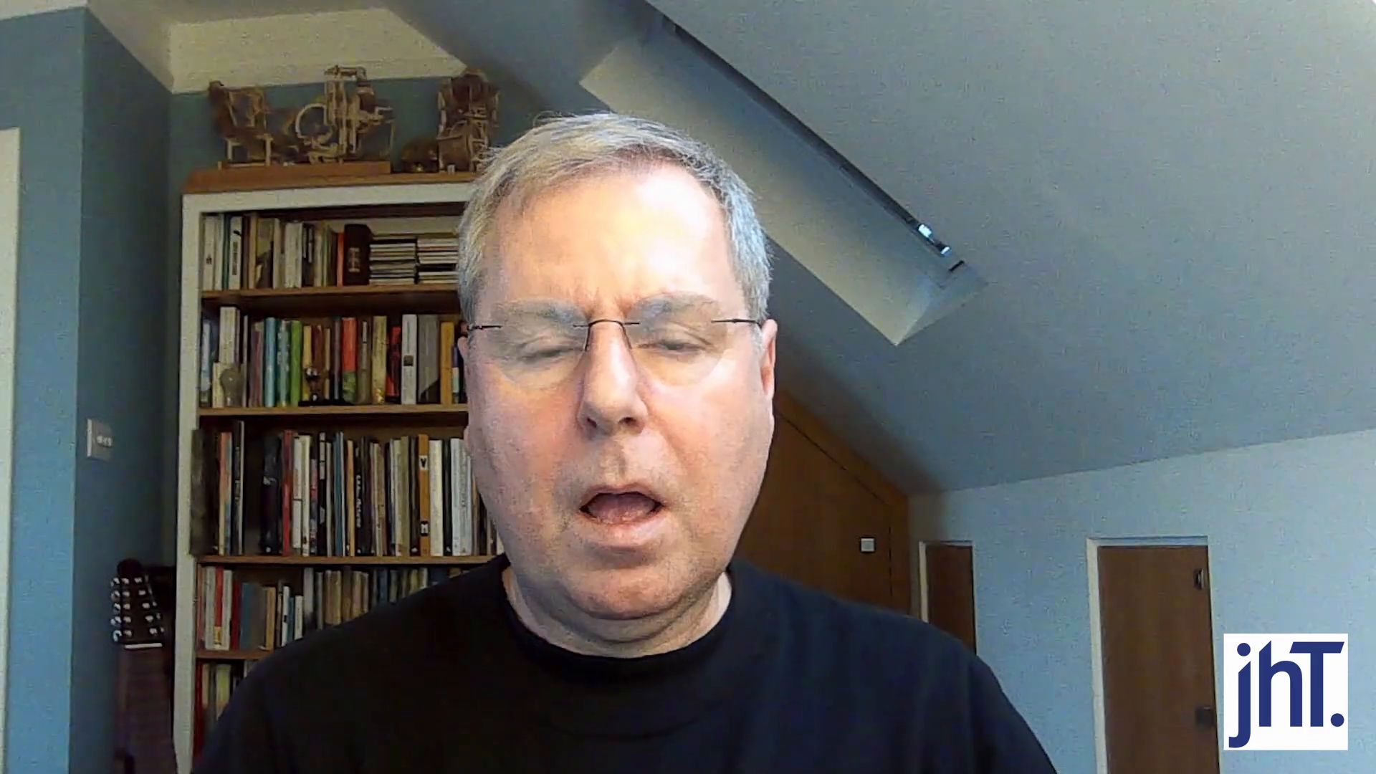